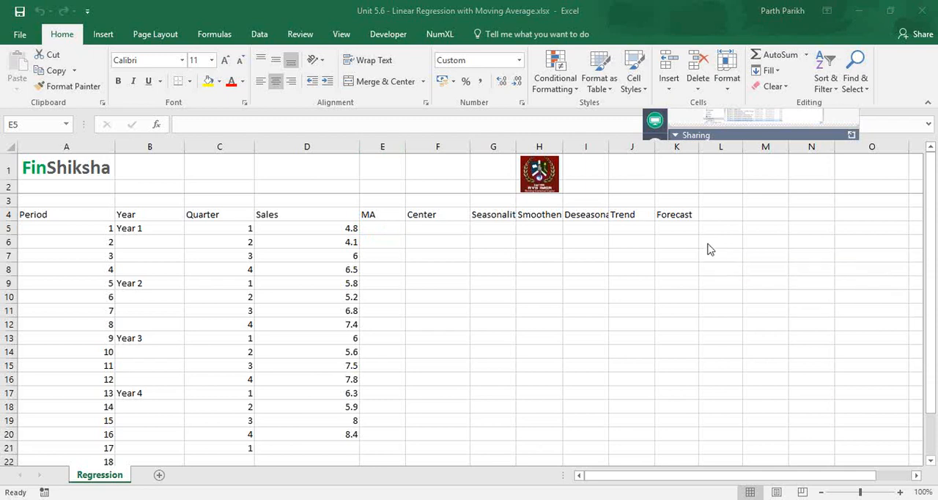
- Label period 17 in cell B21 of the Year column as "Year 5"
left_click(148, 231)
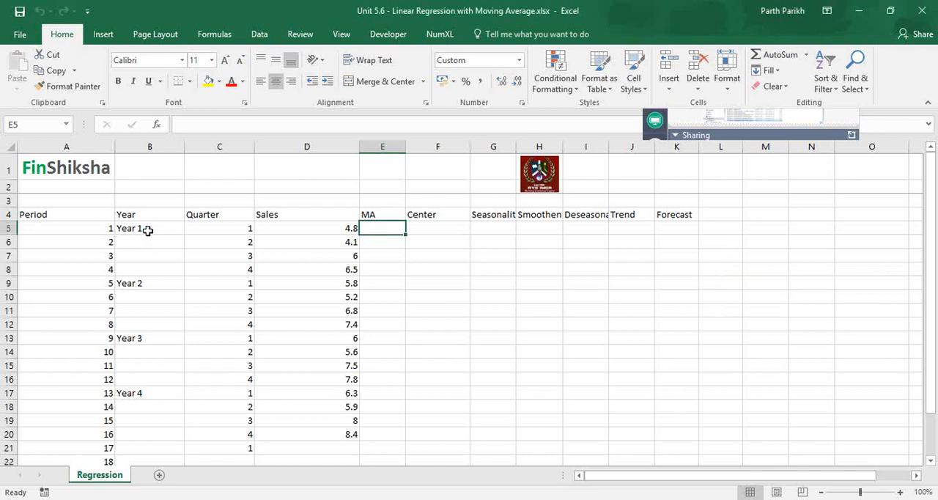
left_click(148, 231)
key("Down")
key("Down")
key("Down")
key("Down")
key("Down")
key("Down")
key("Down")
key("Down")
key("Down")
key("Down")
key("Down")
key("Down")
key("Down")
key("Down")
key("Down")
key("Down")
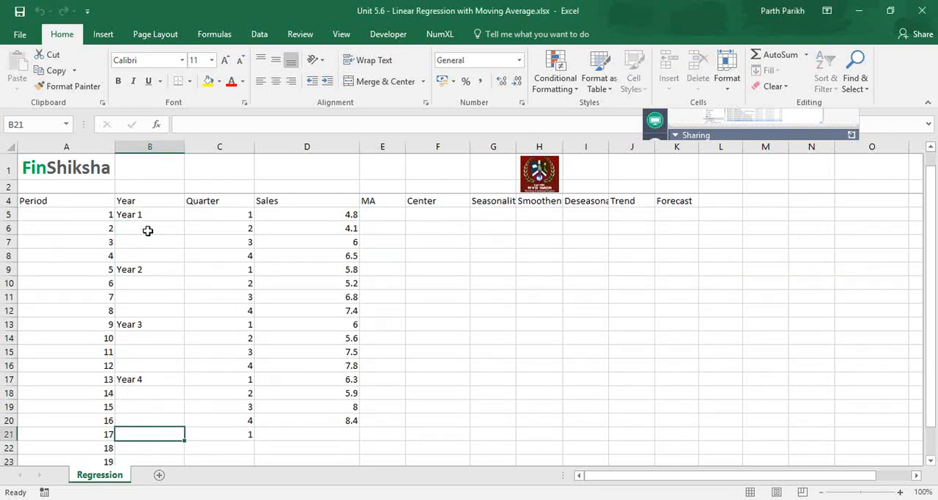
type("Year 5")
key("Return")
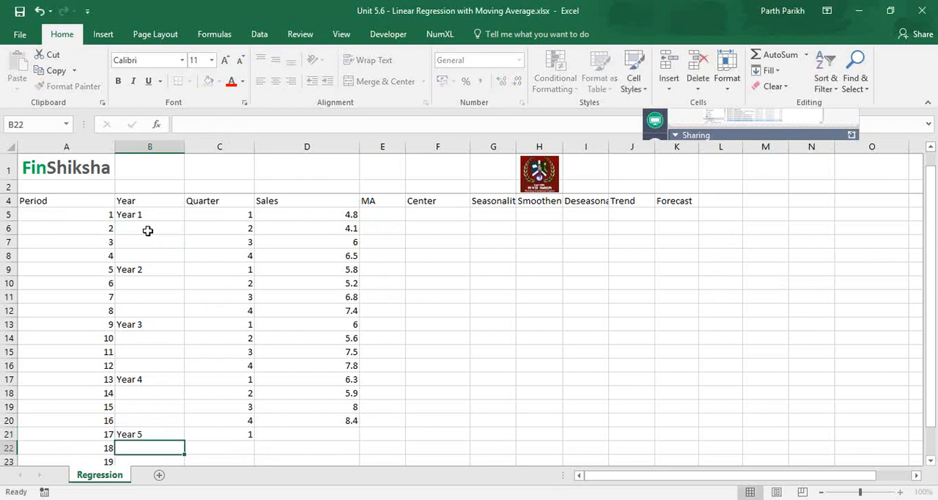
- Examine the Year, Quarter and Sales columns of the quarterly data
key("Down")
key("Up")
key("Up")
key("Up")
key("Up")
key("Up")
key("Up")
key("Up")
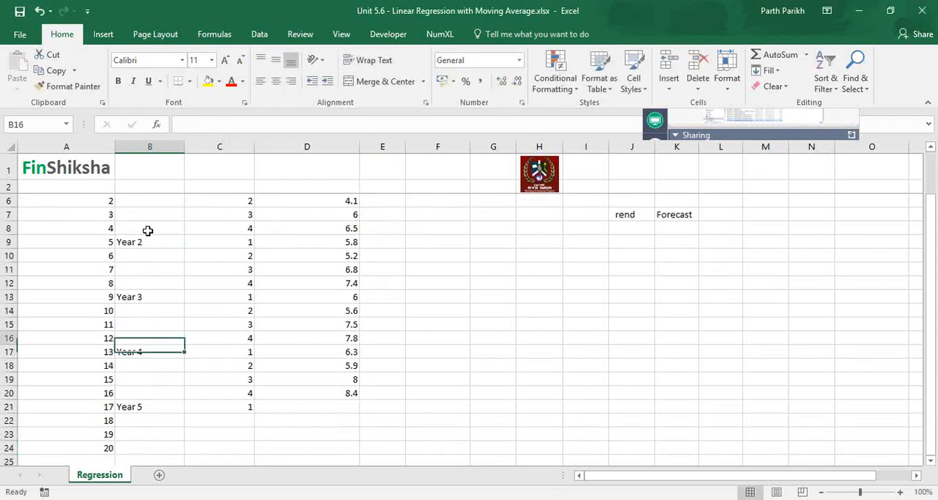
key("Up")
key("Up")
key("Up")
key("Up")
key("Up")
key("Up")
key("Up")
key("Up")
key("Up")
key("Up")
key("Up")
key("Up")
key("Up")
key("Up")
left_click(147, 230)
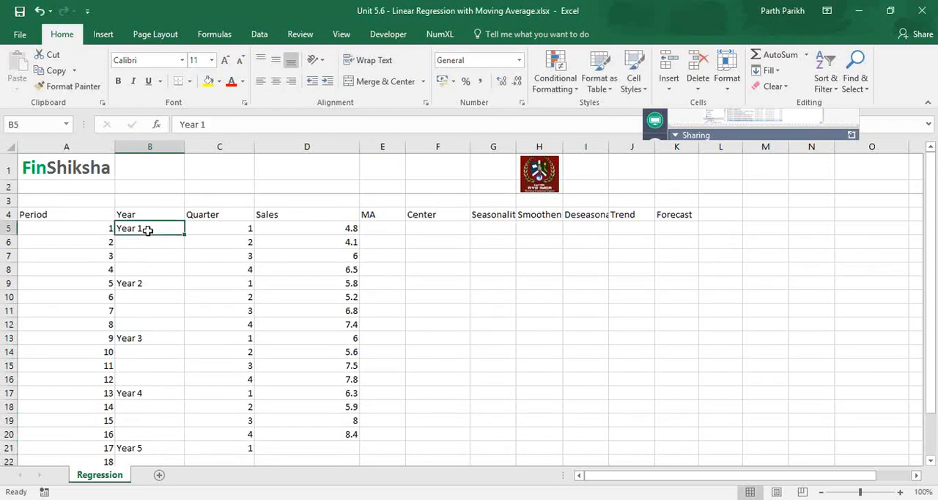
key("Right")
key("Down")
key("Right")
key("Down")
key("Down")
key("Up")
key("Up")
key("Up")
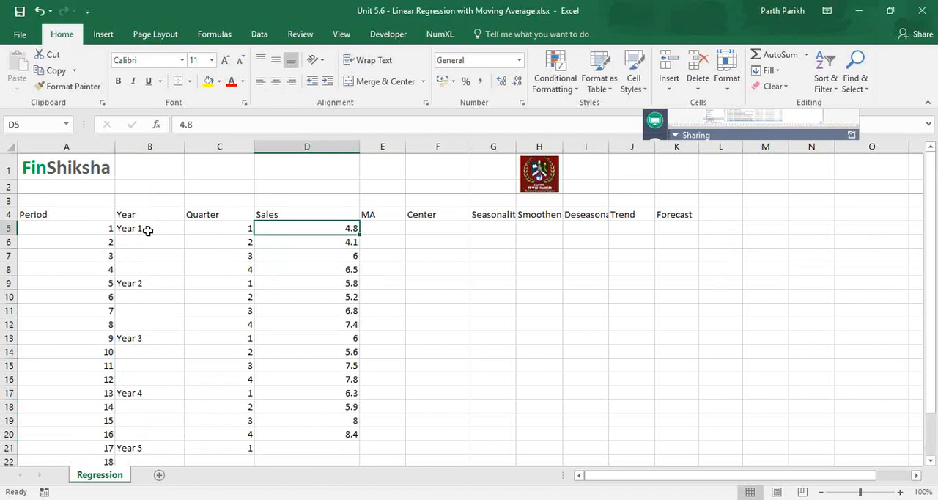
- Start a FORECAST.ETS.SEASONALITY formula in D3 above the Sales heading, using sales D5:D20 as the values
key("Up")
key("Up")
key("Up")
key("Up")
key("Down")
key("Down")
type("=se")
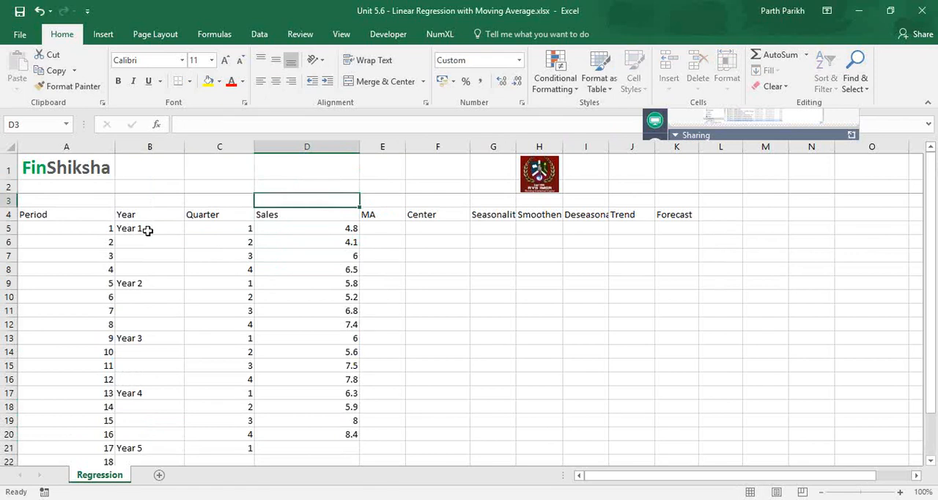
type("ason")
key("Tab")
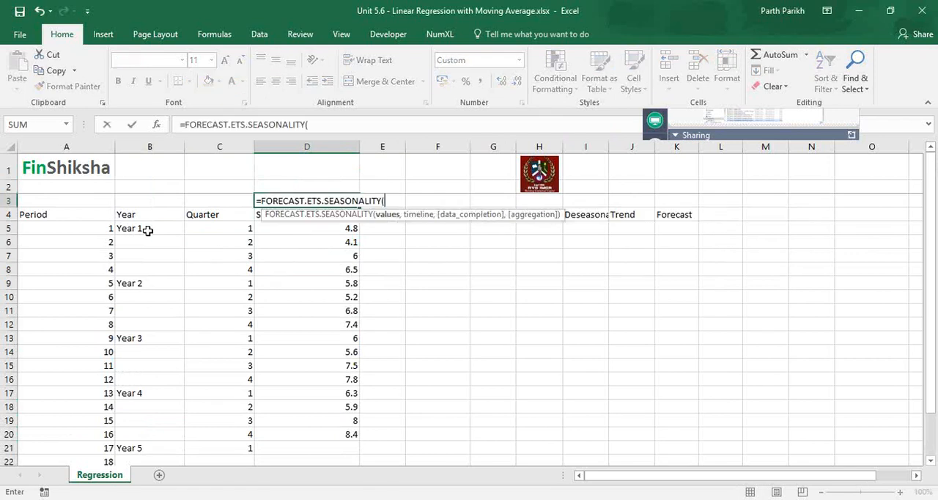
key("Left")
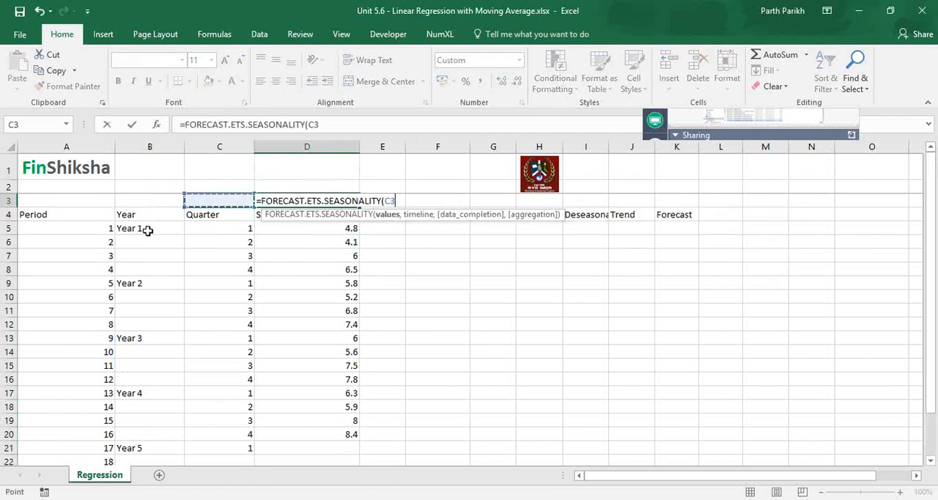
key("Right")
key("Down")
key("Down")
key("ctrl+shift+Down")
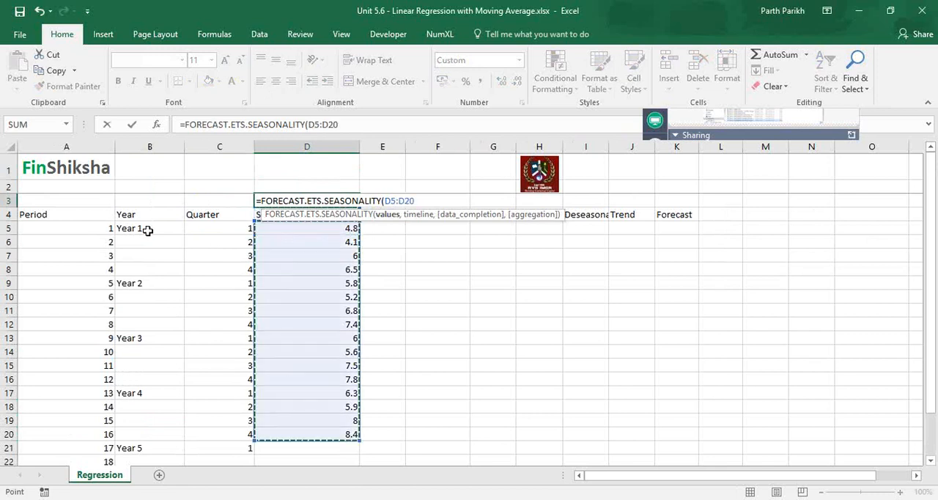
- Complete the seasonality formula in D3 with periods A5:A20 as the timeline
type(",")
key("Left")
key("Left")
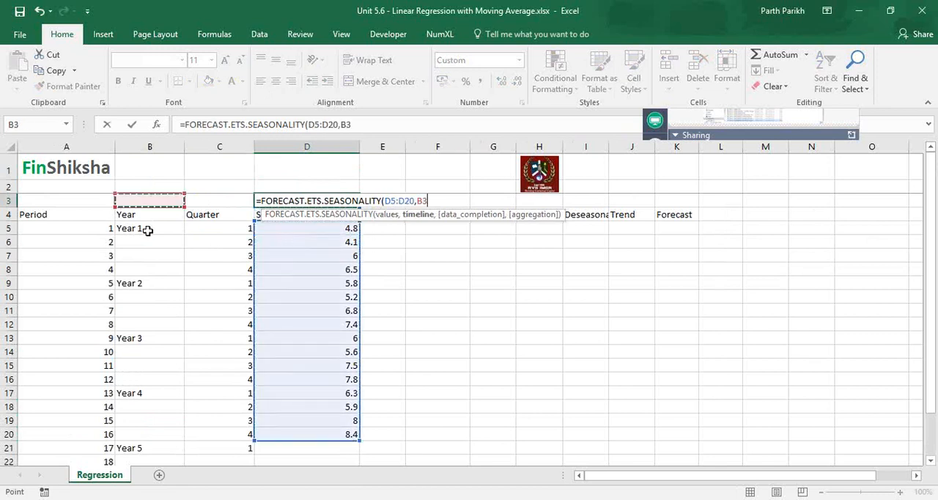
key("Left")
key("Down")
key("Down")
key("shift+Down")
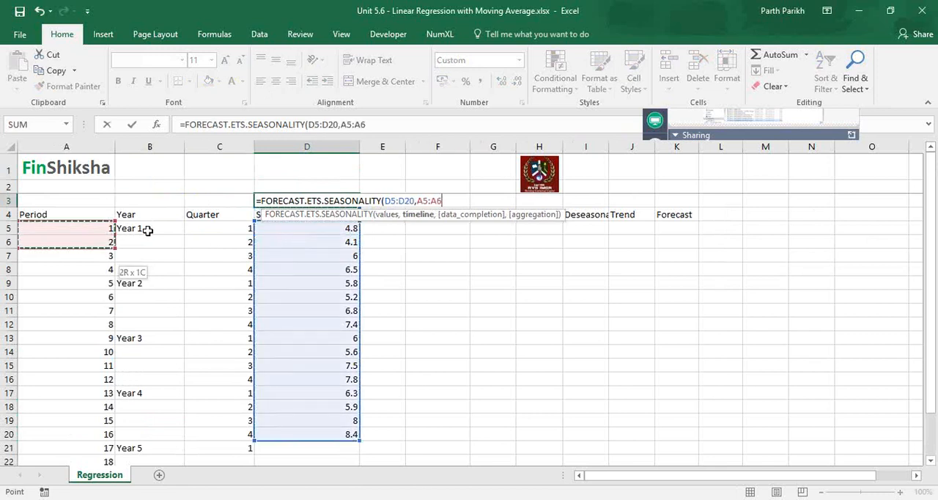
key("shift+Down")
key("shift+Down")
key("shift+Down")
key("shift+Down")
key("shift+Down")
key("shift+Down")
key("shift+Down")
key("shift+Down")
key("shift+Down")
key("shift+Down")
key("shift+Down")
key("shift+Down")
key("shift+Down")
key("shift+Down")
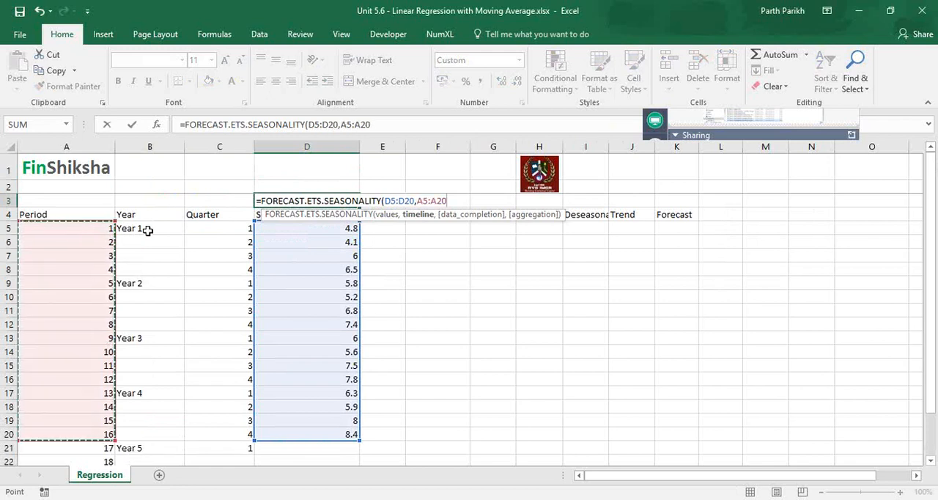
key("ctrl+Return")
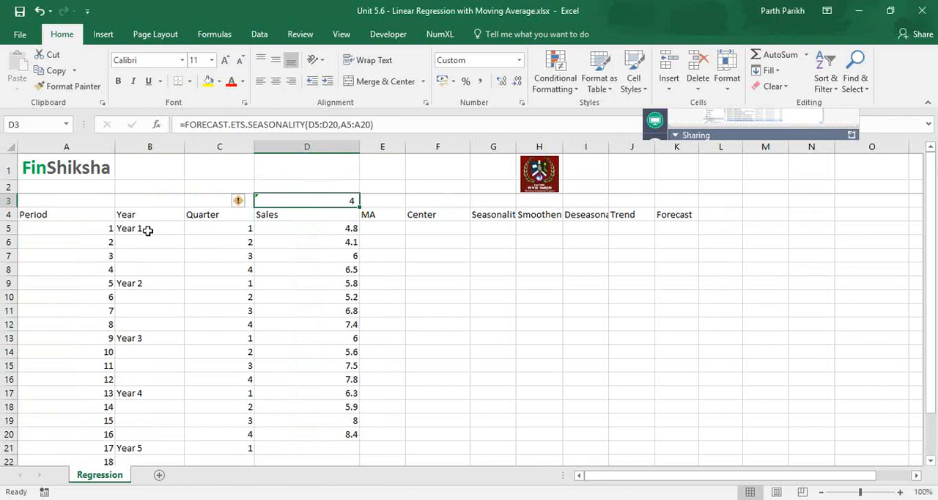
- Examine the quarterly sales values in D5:D20 one by one for a recurring seasonal pattern
left_click(321, 234)
mouse_move(321, 235)
left_mouse_down()
mouse_move(329, 249)
mouse_move(331, 223)
left_mouse_up()
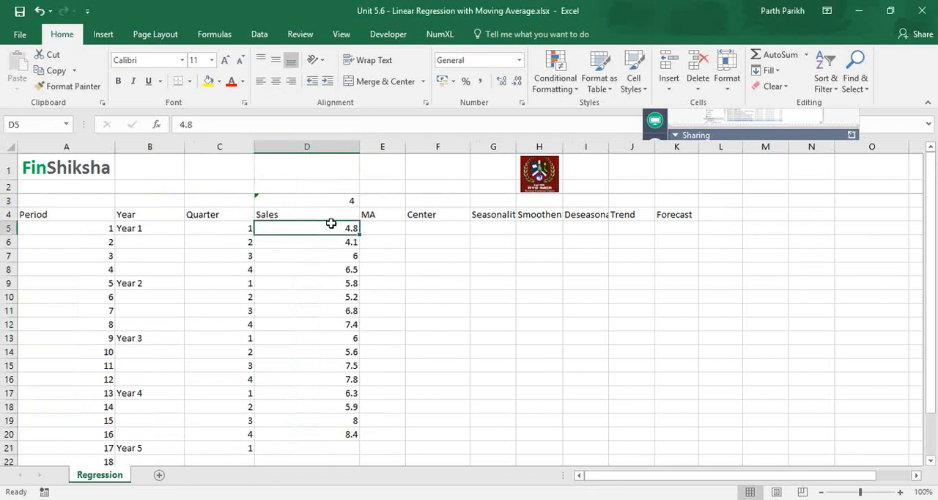
key("Down")
key("Down")
key("Down")
key("Down")
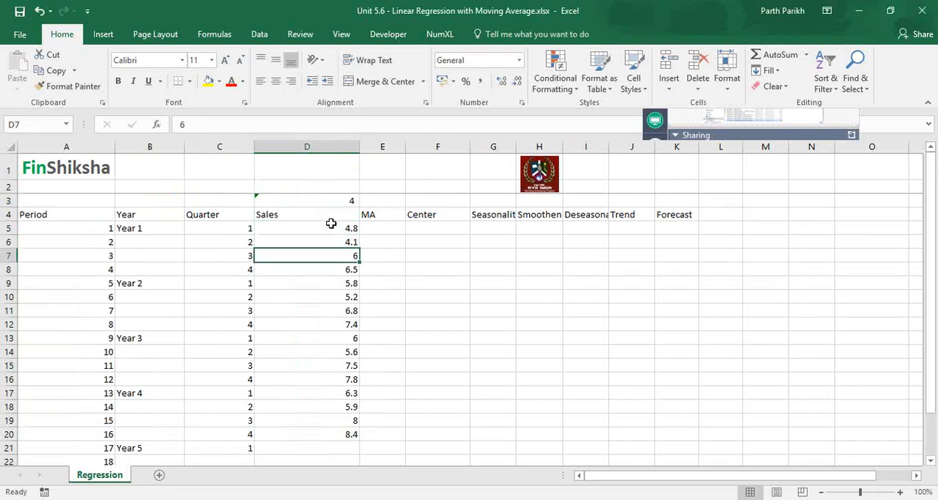
key("Down")
key("Up")
key("Down")
key("Down")
key("Down")
key("Down")
key("Down")
key("Down")
key("Down")
key("Down")
key("Down")
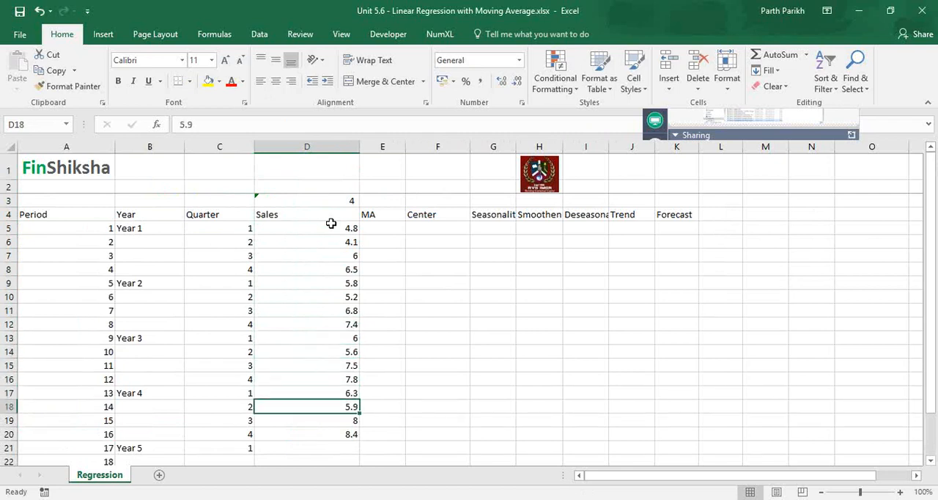
key("Down")
key("Down")
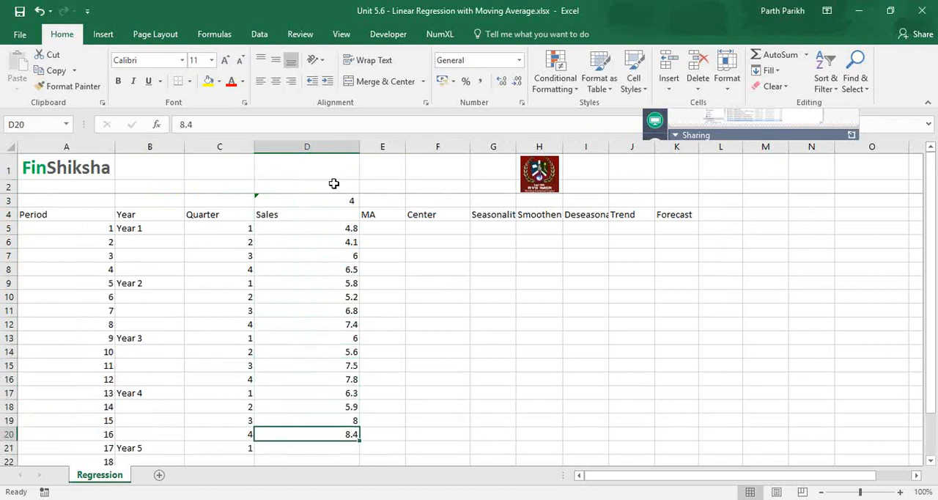
- Delete the seasonality formula from D3
left_click(318, 198)
key("Delete")
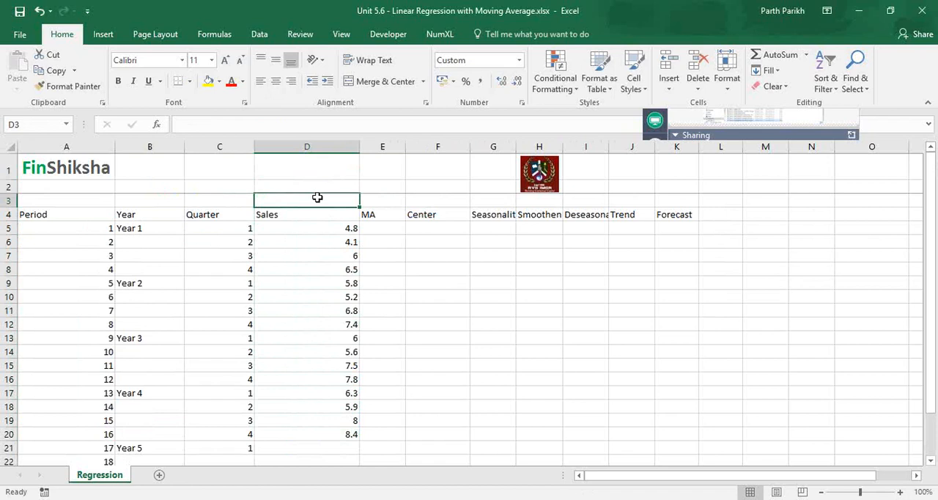
key("Right")
key("Down")
key("Down")
key("Down")
key("Down")
type("=")
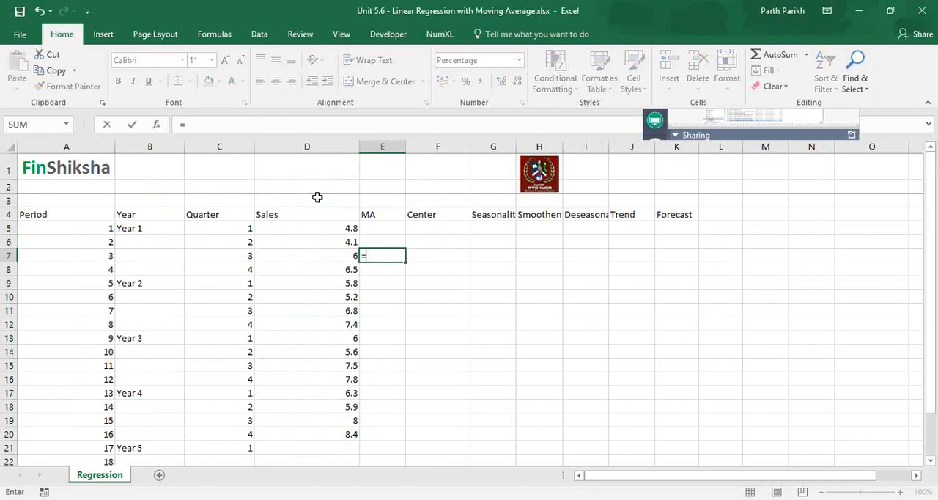
key("Escape")
- Highlight the four Year 1 quarters in C5:C8 to examine the span of the moving average
key("Left")
key("Left")
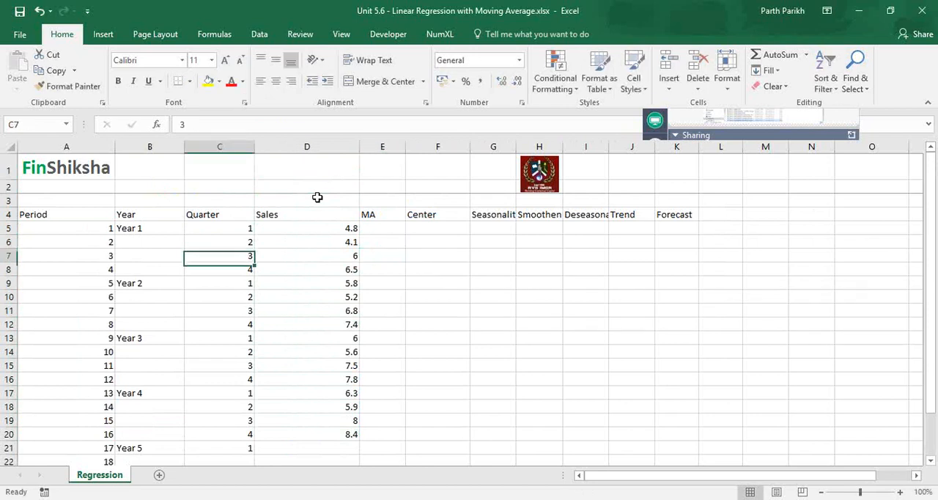
key("Up")
key("Up")
key("shift+Down")
key("shift+Down")
key("shift+Down")
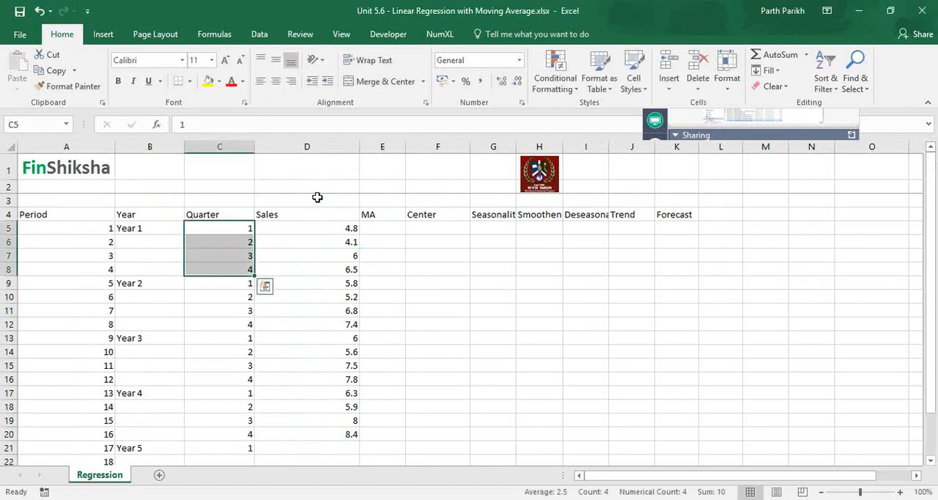
- Enter the first four-quarter moving average in E7 as =AVERAGE(D5:D8)
key("Right")
key("Right")
key("Down")
key("Down")
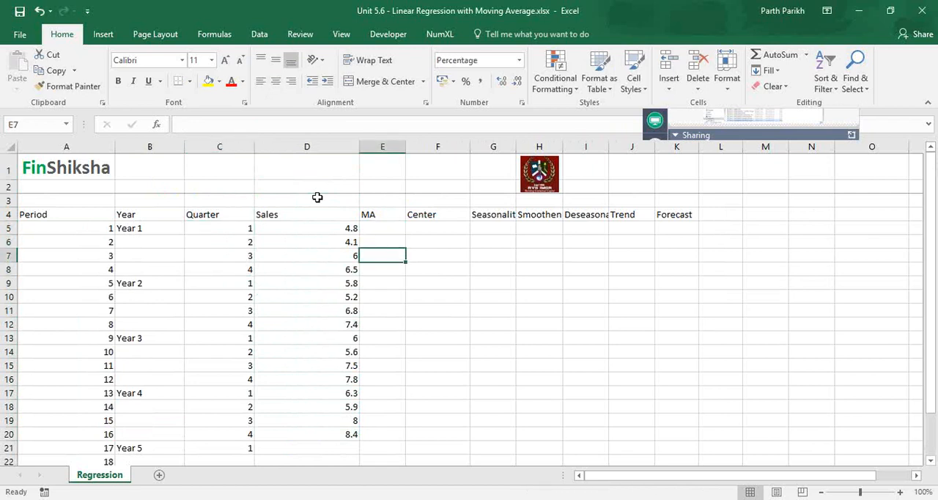
type("=aver")
key("Tab")
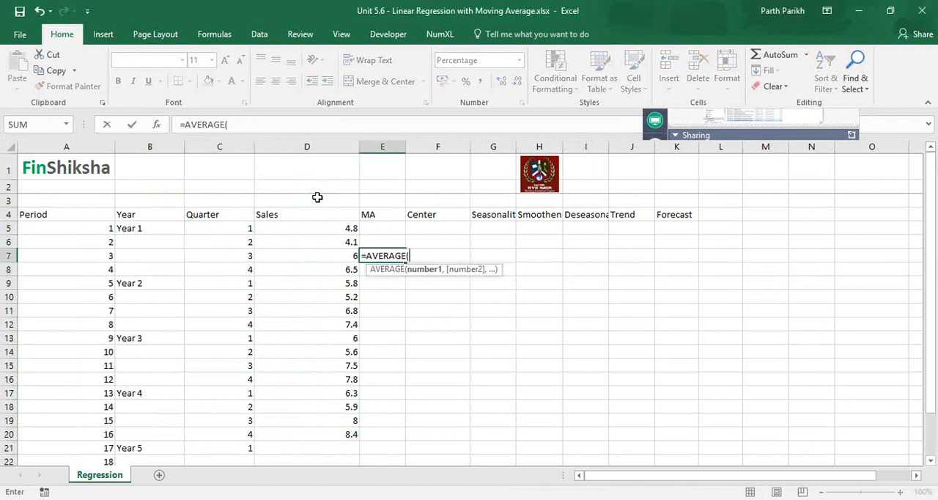
key("Left")
key("Up")
key("Up")
key("shift+Down")
key("shift+Down")
key("shift+Down")
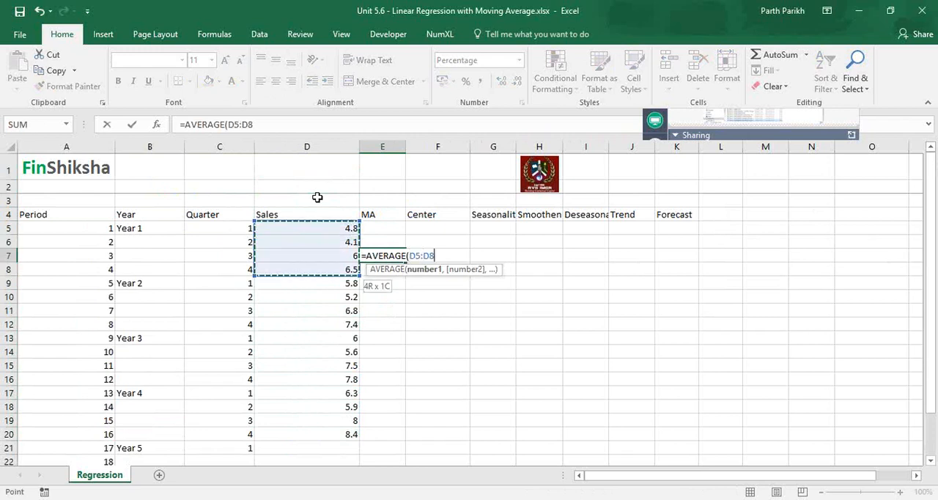
key("Return")
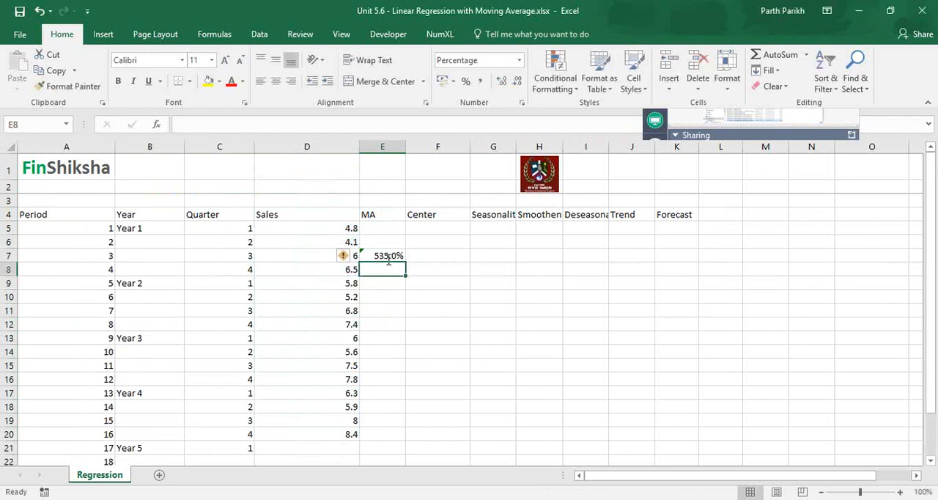
- Fill the moving average formula from E7 down to E18 and format the results as numbers with two decimals
left_click(388, 256)
left_click(519, 60)
left_click(453, 77)
left_click_drag(405, 262, 388, 409)
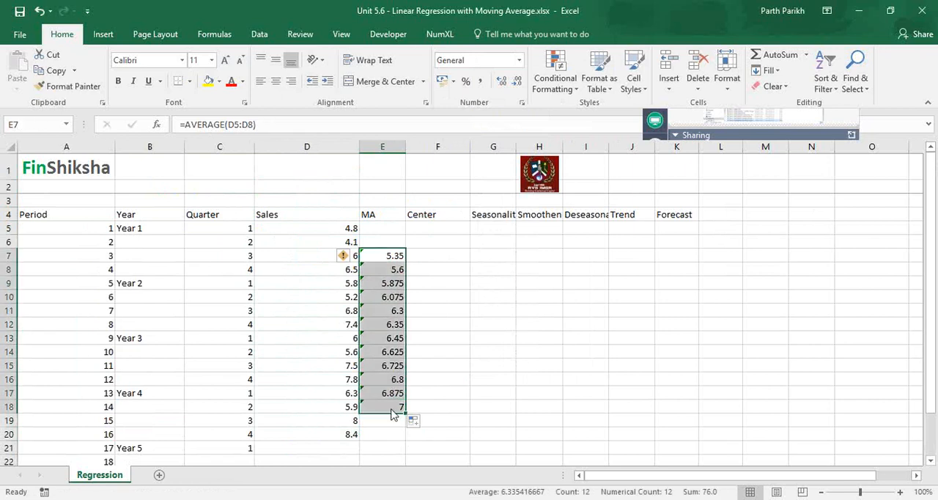
left_click(518, 81)
left_click(502, 82)
left_click(501, 82)
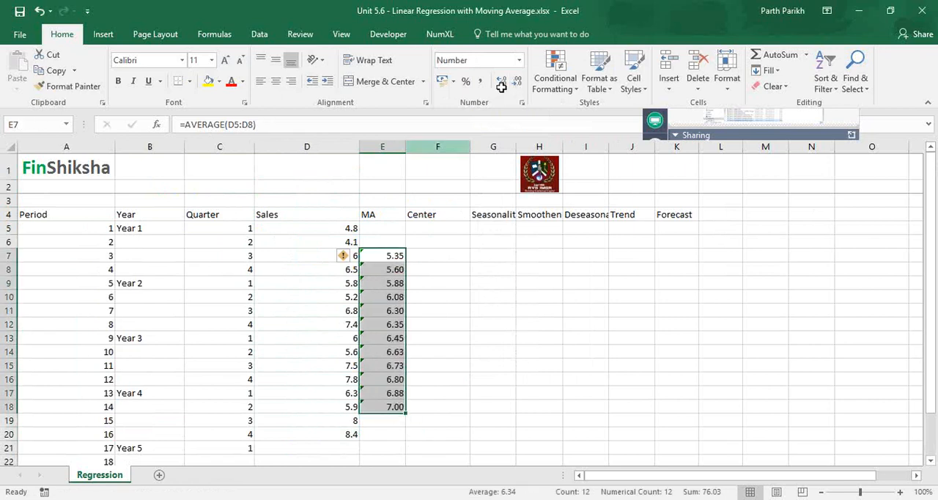
- Check the source ranges of the moving average formulas in the MA column, from E7 and E8 down to E18
left_click(421, 126)
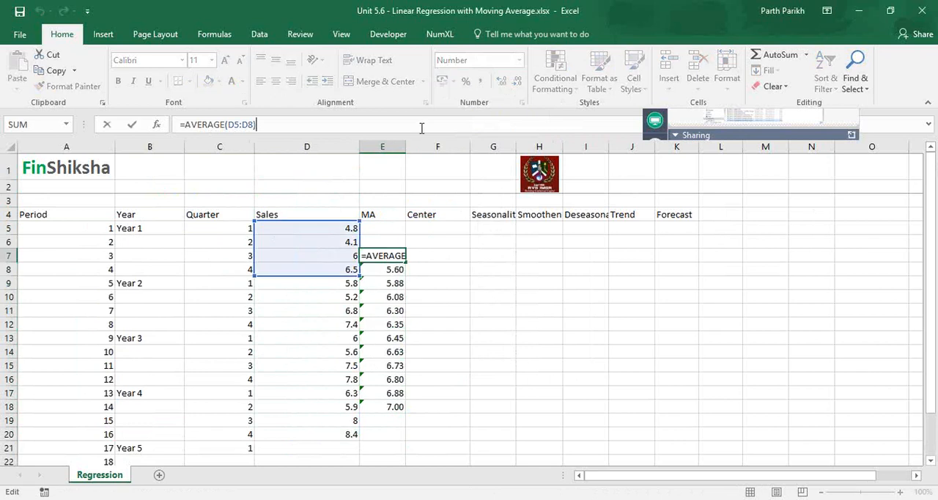
key("Tab")
key("Return")
left_click(421, 126)
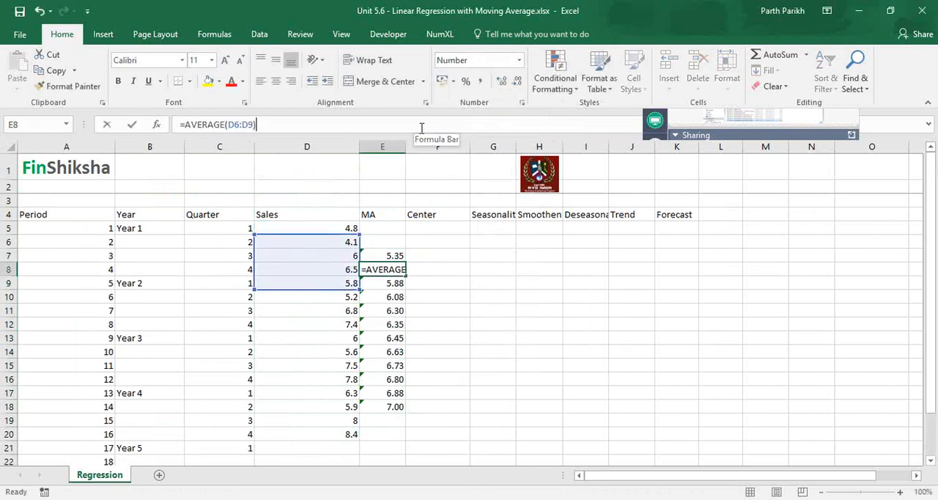
key("ctrl+Return")
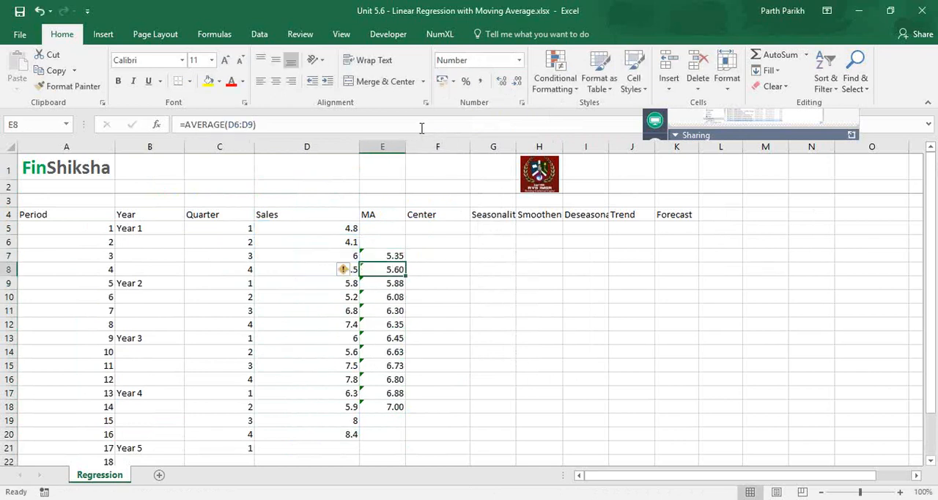
key("Down")
left_click(421, 126)
key("Return")
key("Down")
key("Down")
key("Down")
key("Down")
key("Down")
key("Down")
key("Down")
key("Down")
left_click(421, 127)
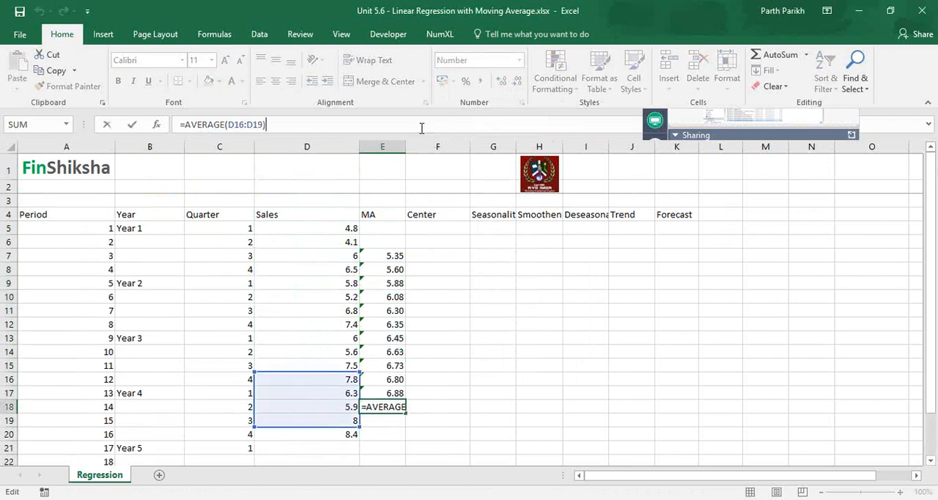
key("ctrl+Return")
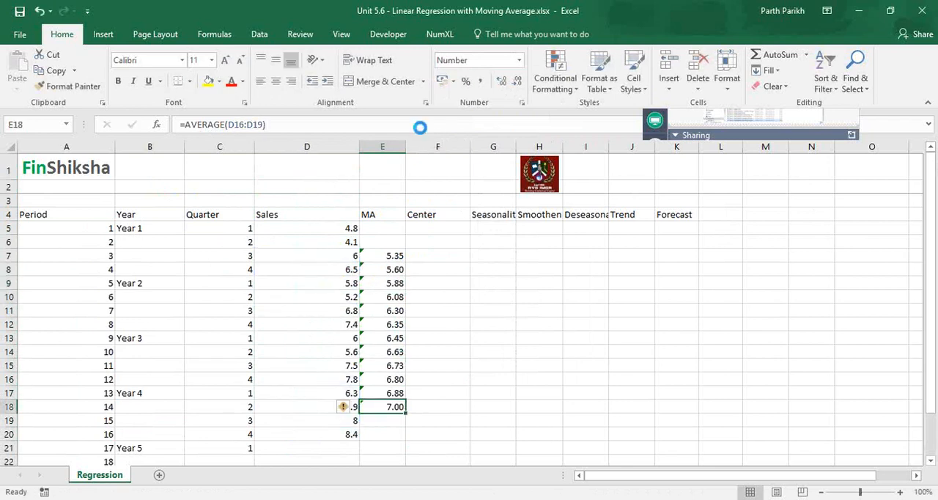
- Copy the moving average formula from E18 into E19 and check its source range
key("ctrl+c")
key("Down")
key("Return")
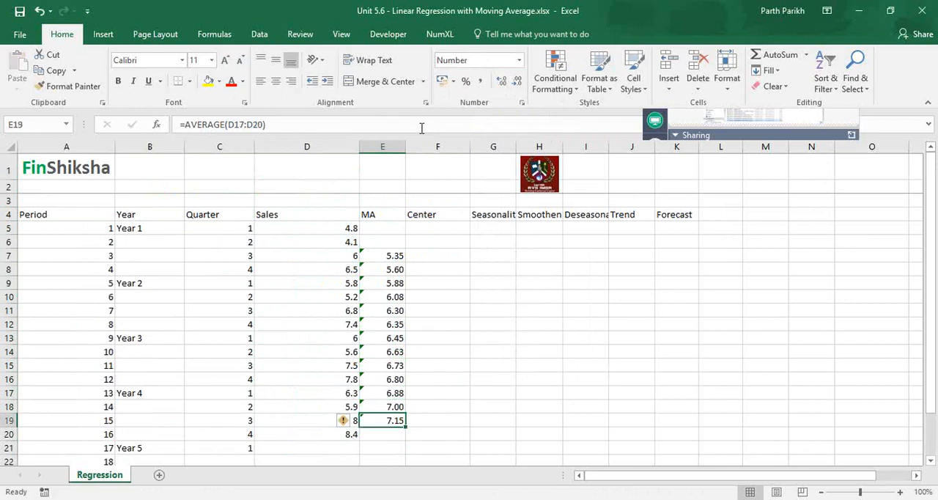
left_click(422, 128)
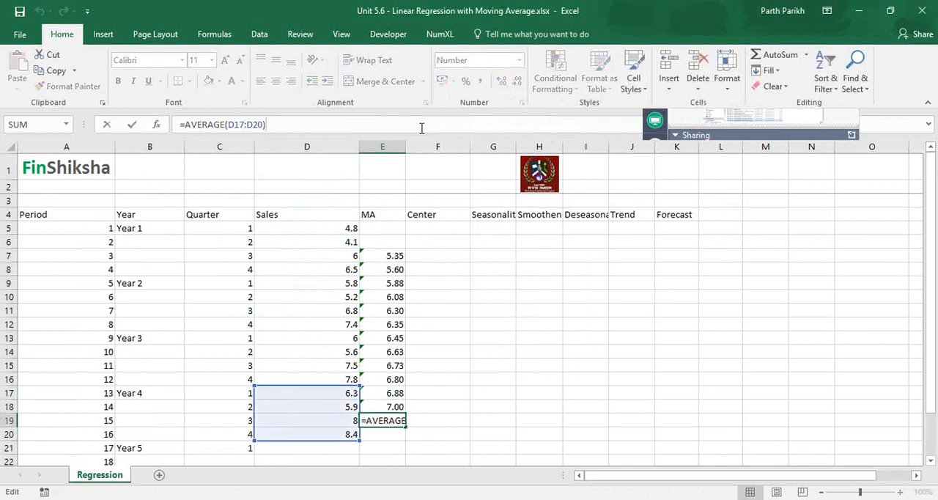
- Compare the source ranges of the moving averages in E7 and E8 with the periods they cover in column A
key("ctrl+Return")
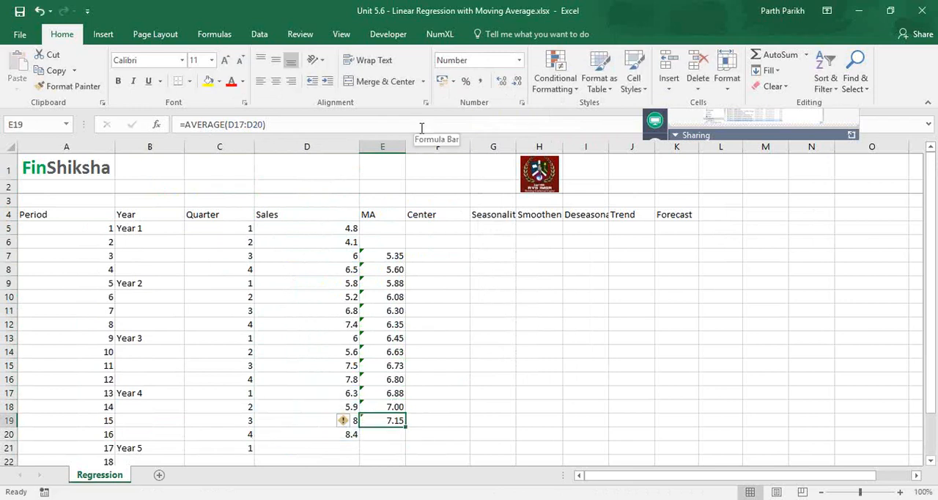
left_click(373, 254)
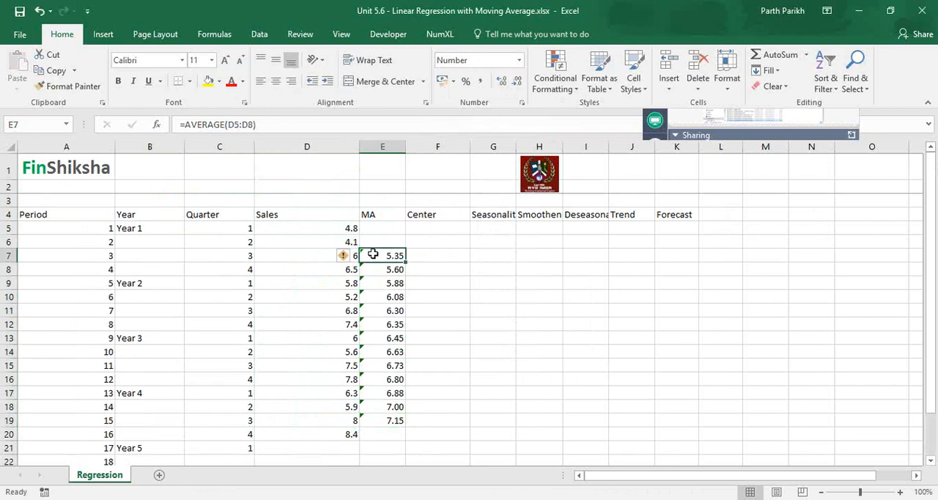
left_click(101, 259)
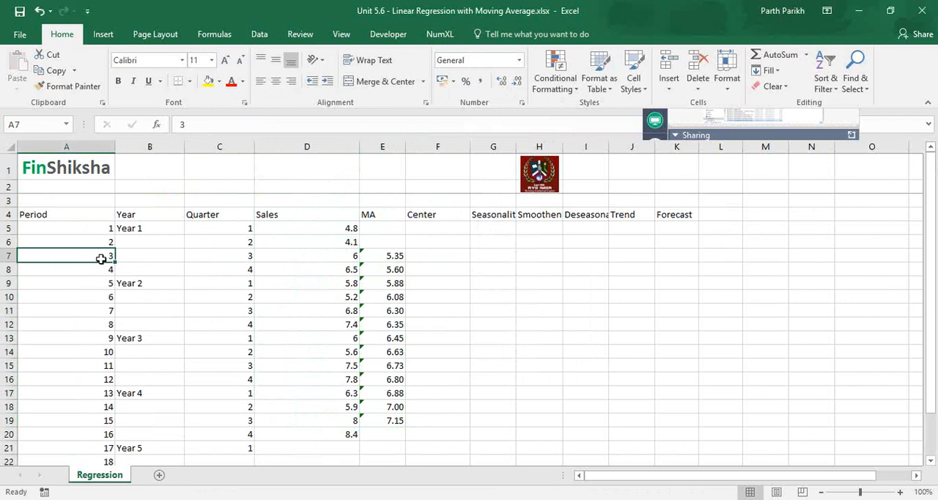
key("Down")
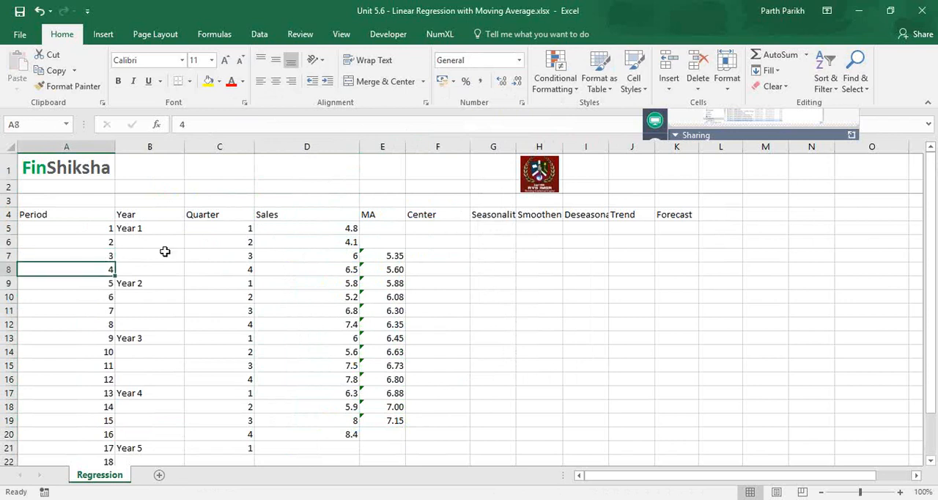
left_click(387, 271)
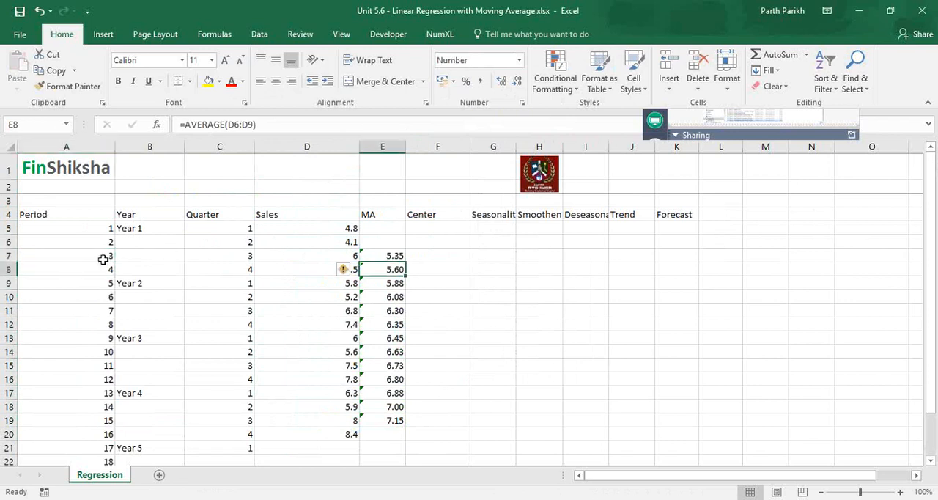
left_click(103, 270)
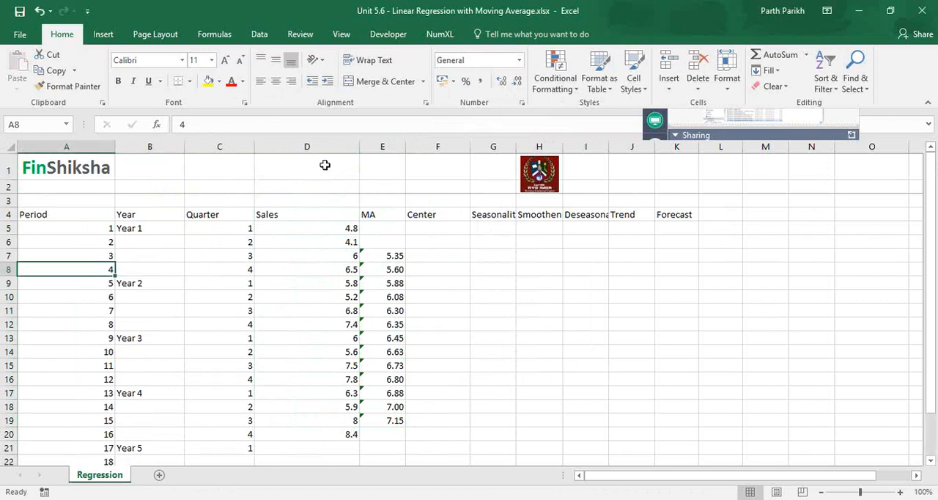
key("Right")
key("Right")
key("Right")
key("Right")
key("F2")
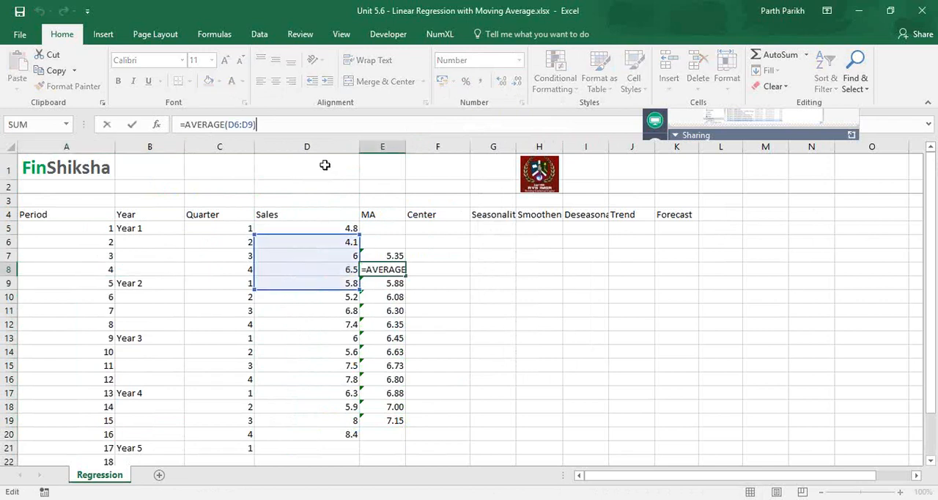
left_click_drag(98, 245, 101, 281)
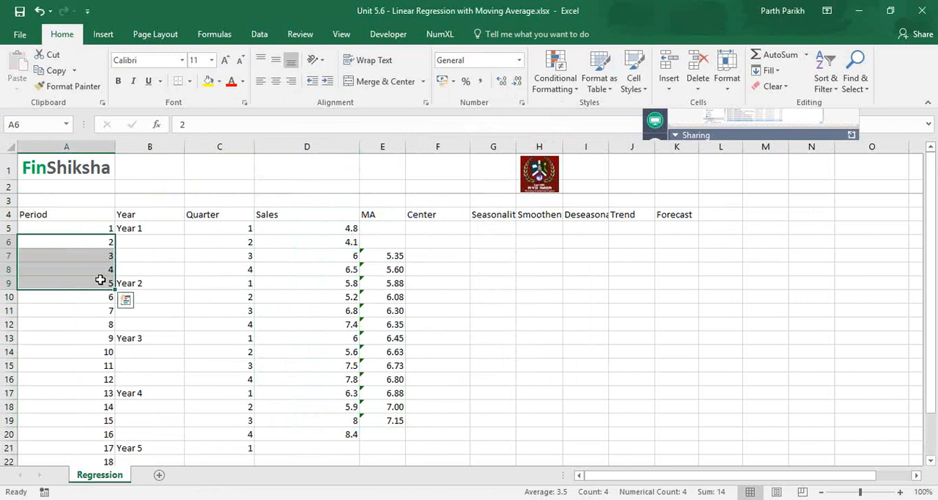
- Examine the neighbouring moving averages in E7, E8 and E9 against the third quarter of Year 1
left_click(396, 283)
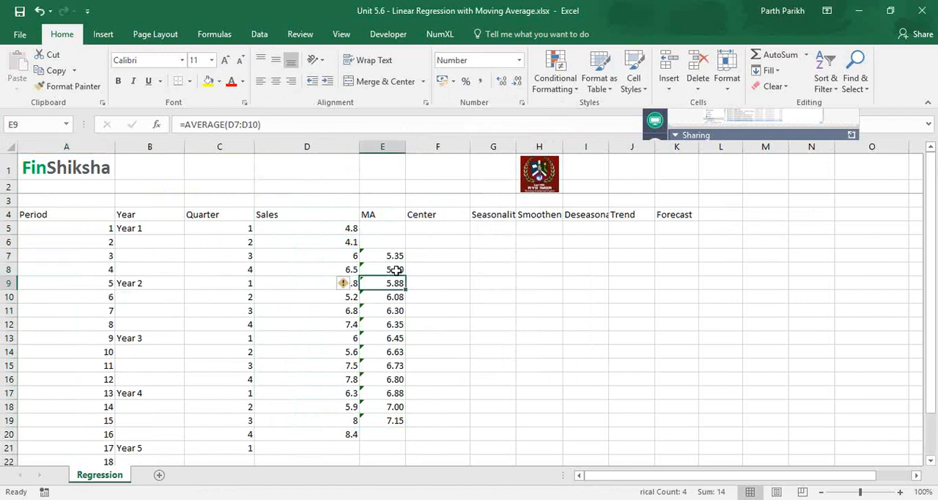
left_click(396, 270)
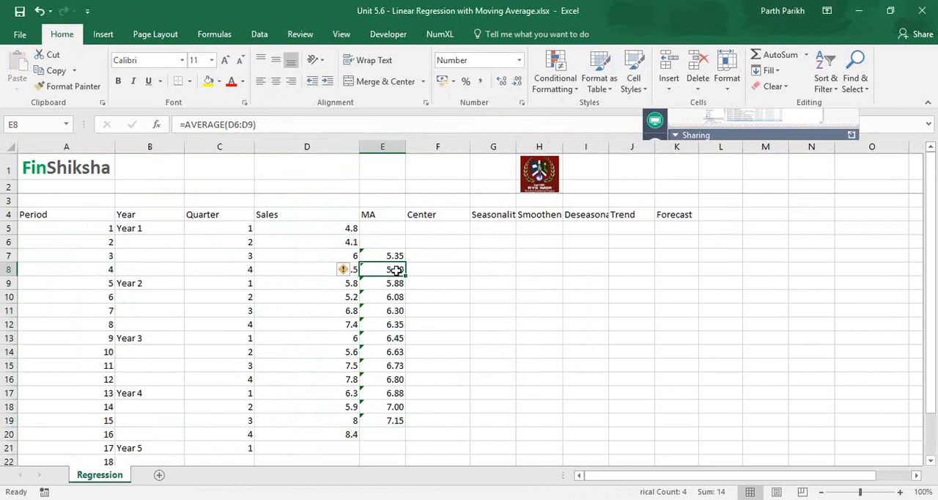
key("Up")
key("Right")
key("Left")
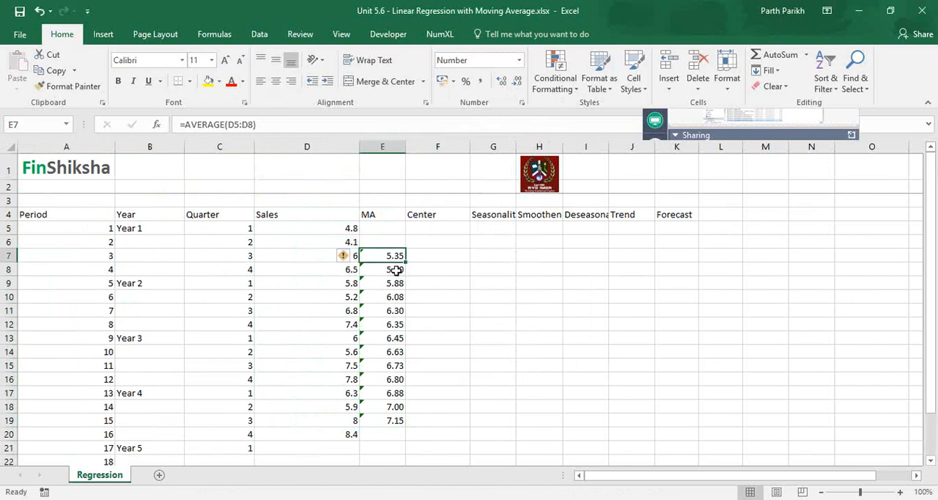
key("Down")
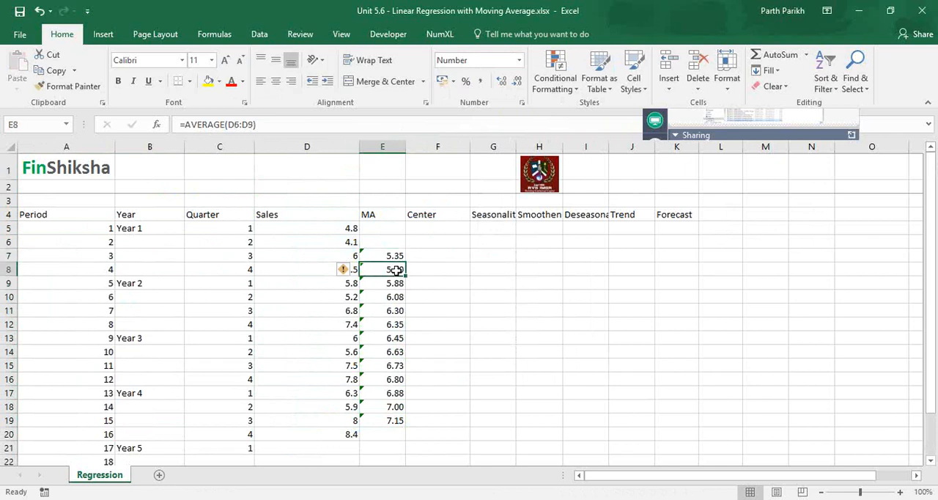
key("Up")
key("Left")
key("Left")
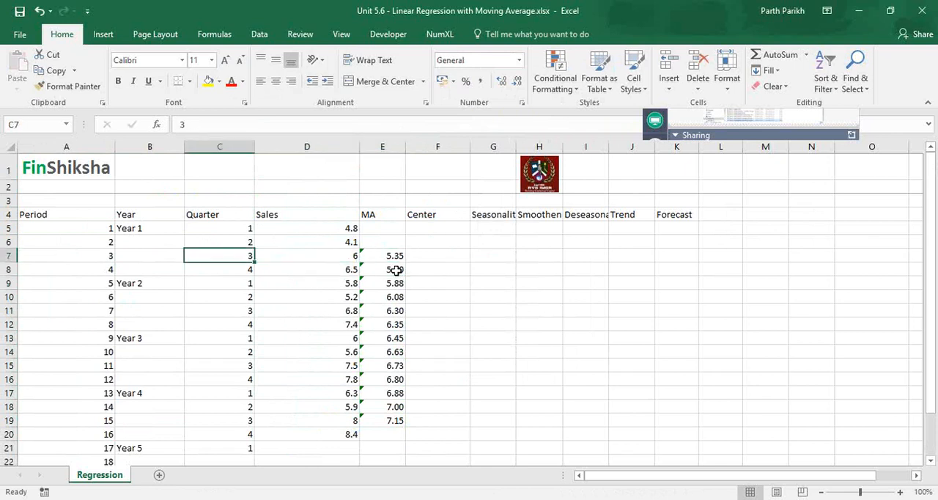
- Enter the first centered moving average in F7 as =AVERAGE(E7:E8) and give the cell the General number format
key("Right")
key("Right")
key("Right")
type("=ave")
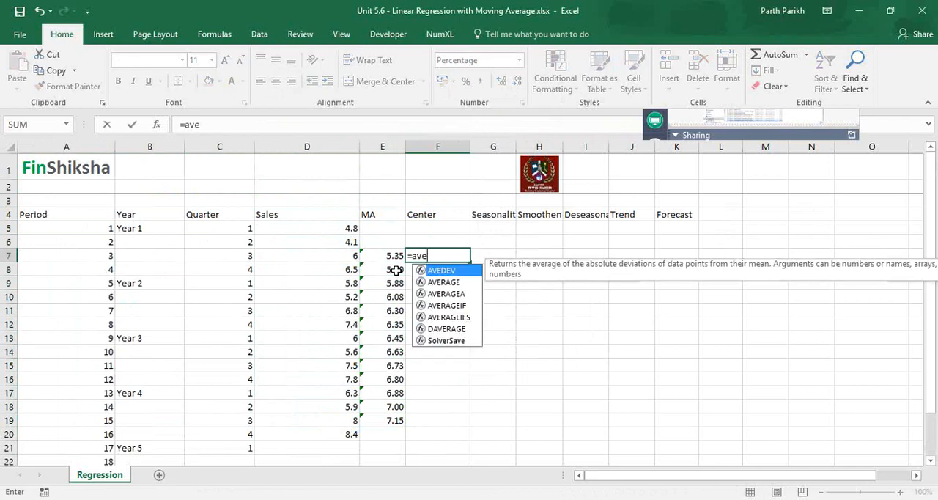
type("rage(")
left_click_drag(396, 256, 396, 269)
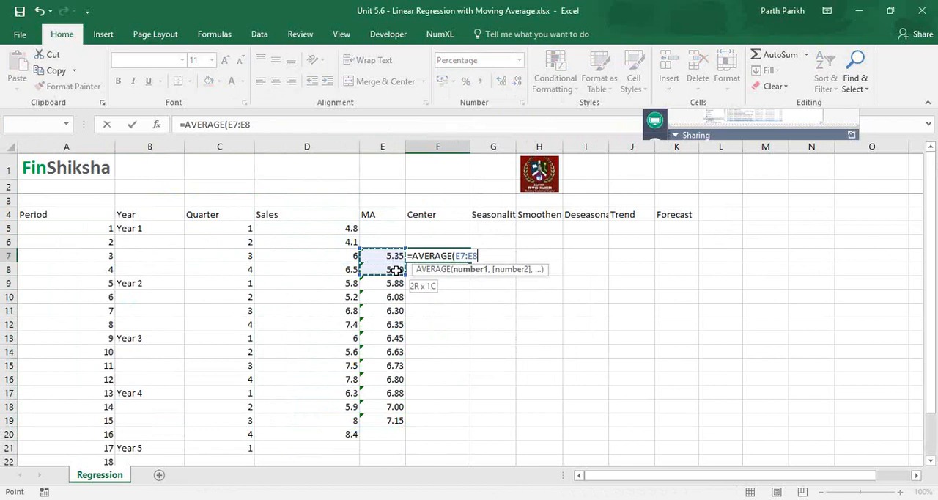
key("Return")
key("Up")
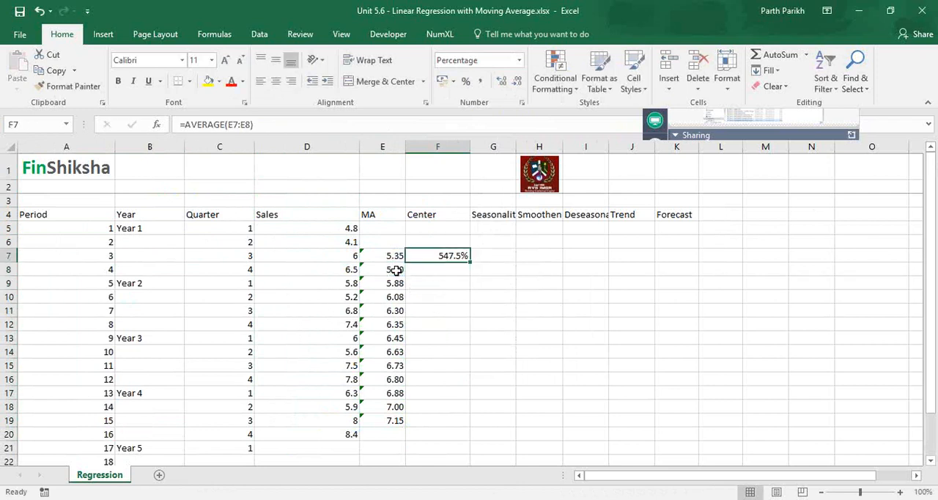
left_click(520, 64)
left_click(515, 78)
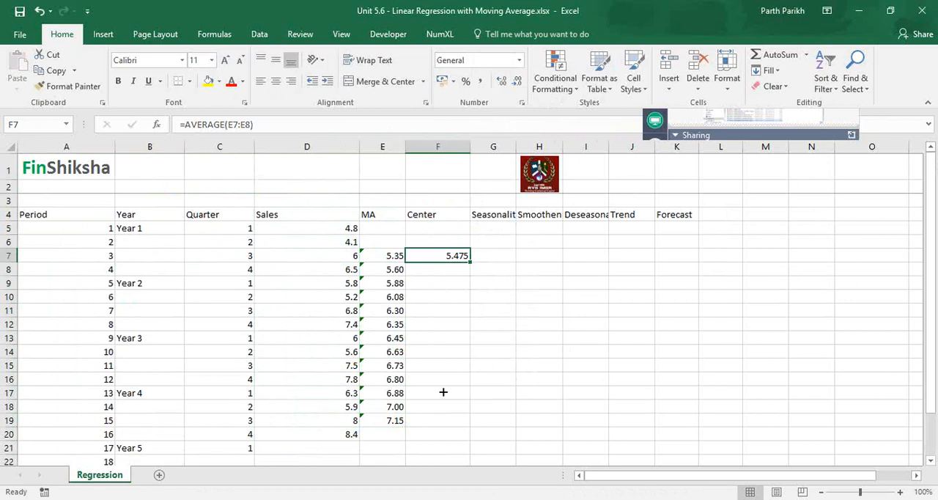
- Fill the centered average formula from F7 down to F18, show two decimals, and check the source range in F18
left_click_drag(471, 262, 440, 411)
left_click_drag(439, 411, 440, 411)
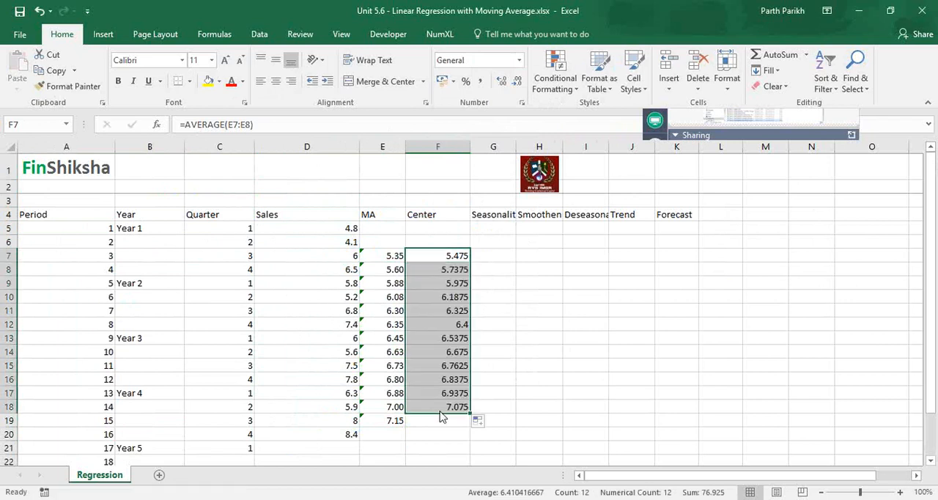
left_click(513, 82)
left_click(513, 82)
left_click(504, 81)
double_click(447, 406)
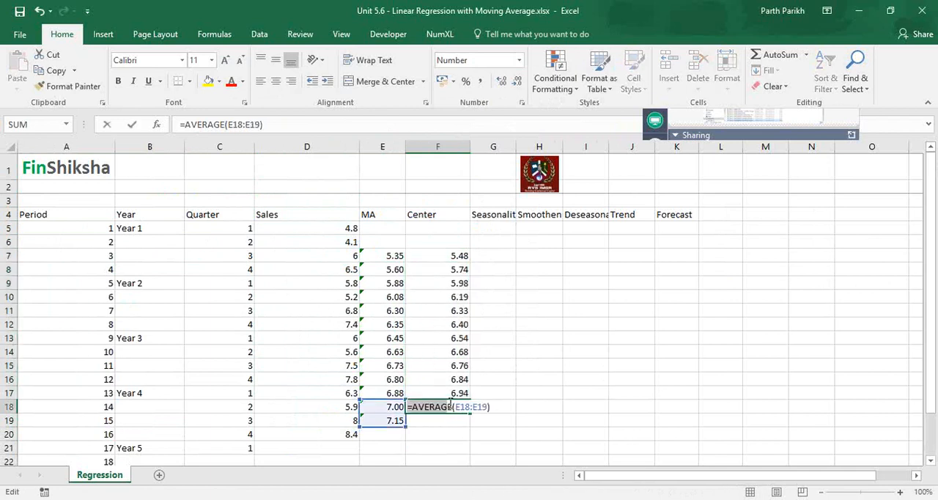
key("Escape")
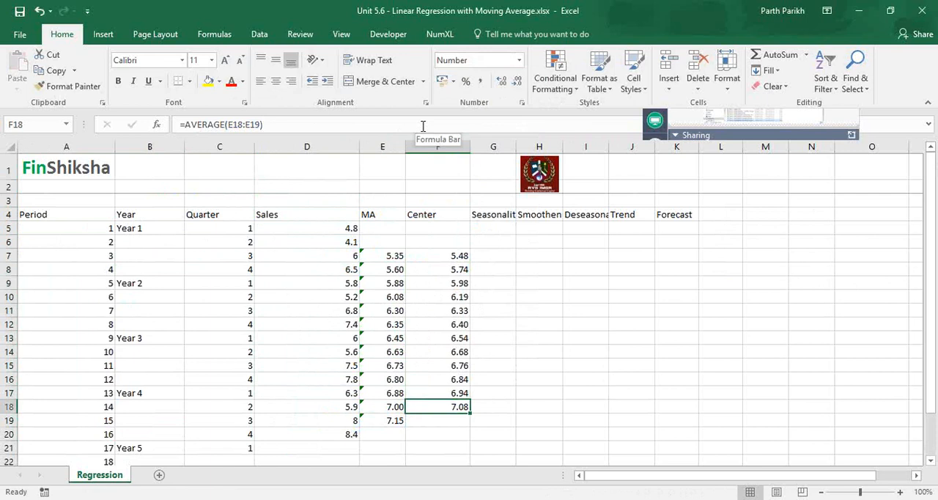
- Examine how the four quarters of each year and periods 1 to 4 relate to the moving average in E7
left_click(388, 252)
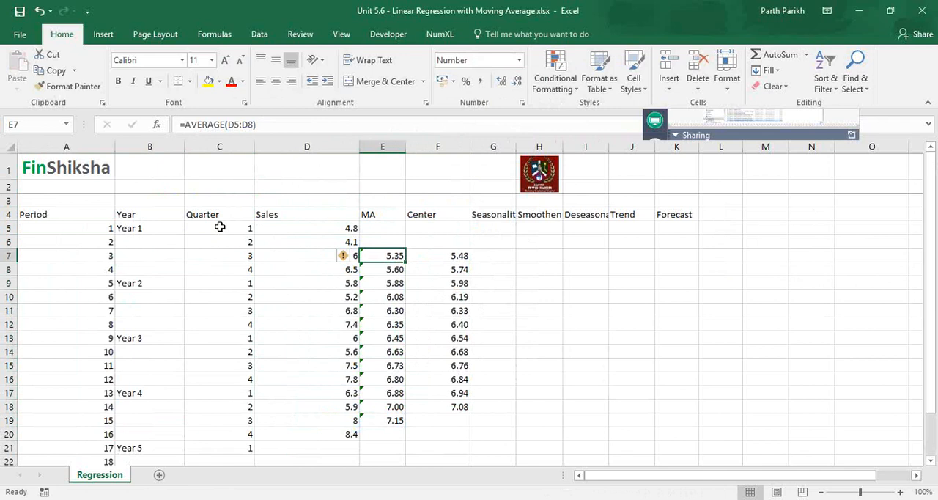
left_click_drag(220, 227, 236, 255)
left_click_drag(230, 287, 244, 433)
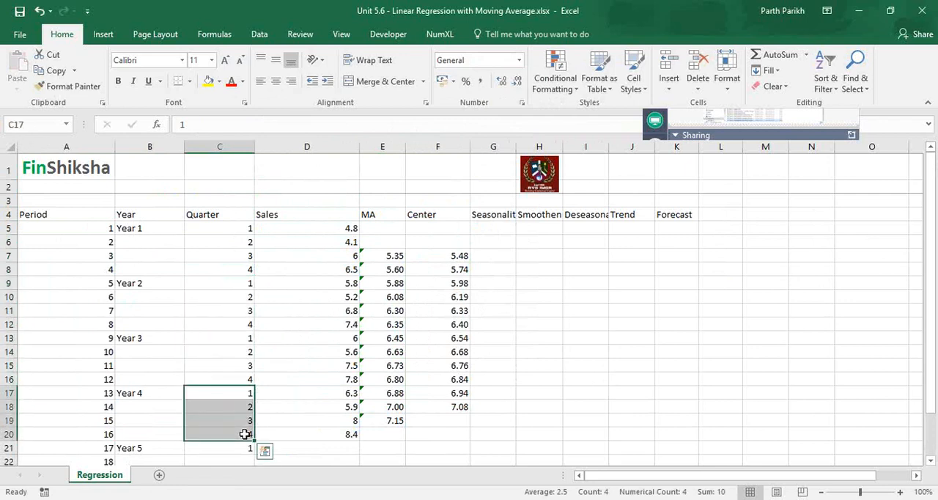
left_click(385, 255)
left_click_drag(103, 227, 105, 270)
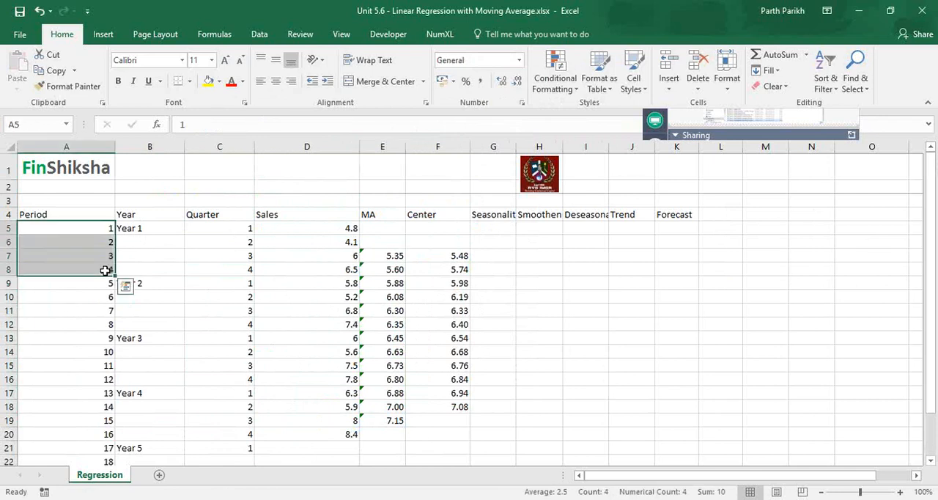
left_click(395, 256)
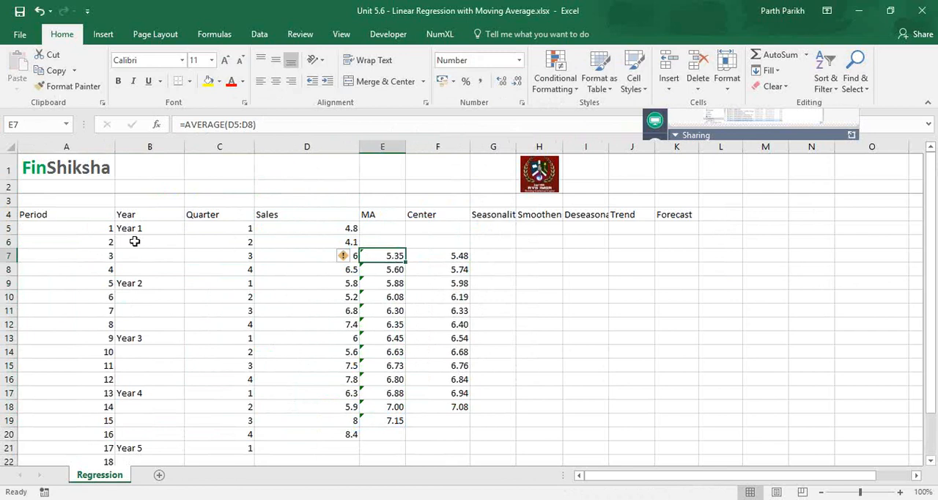
left_click(88, 252)
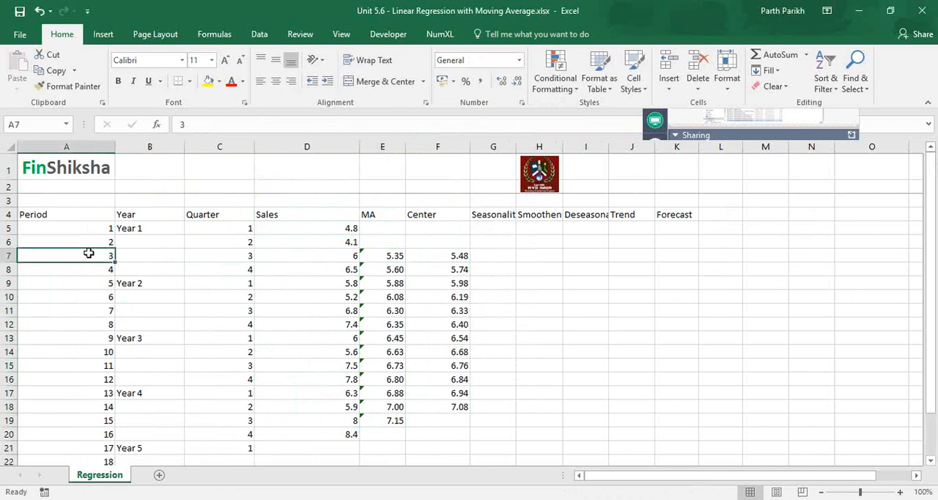
- Review the moving averages in E7 and E8 and how the Center formula in F7 averages them
left_click(380, 268)
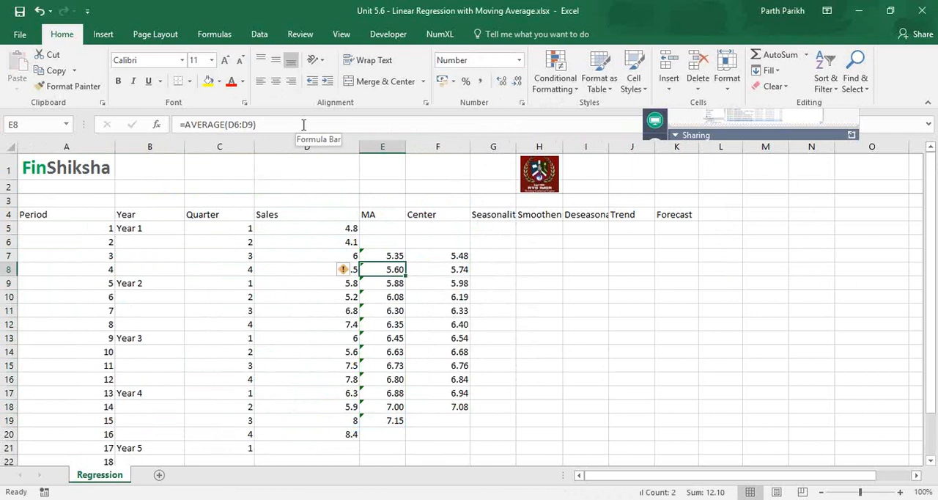
key("shift+Home")
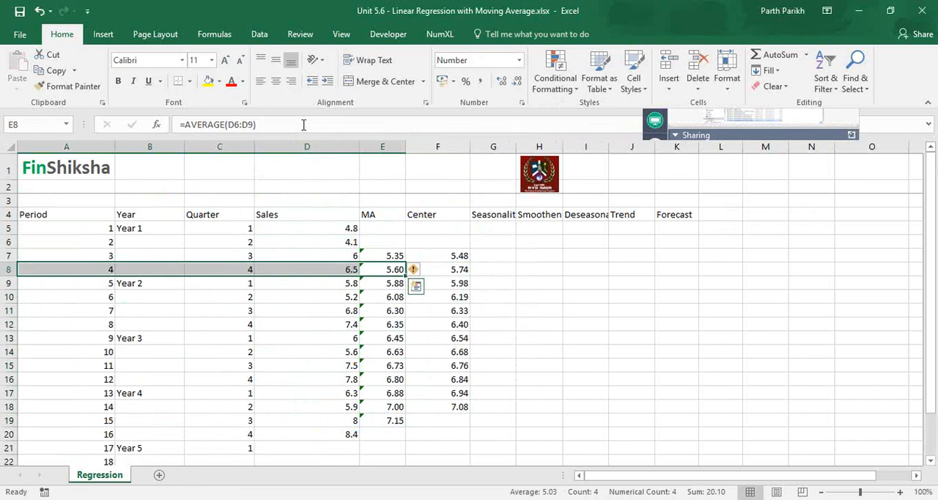
key("Up")
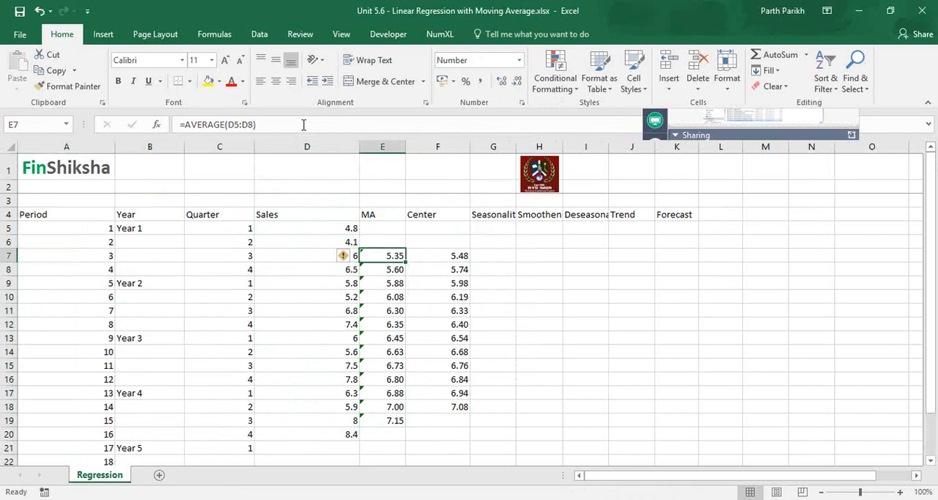
key("shift+Down")
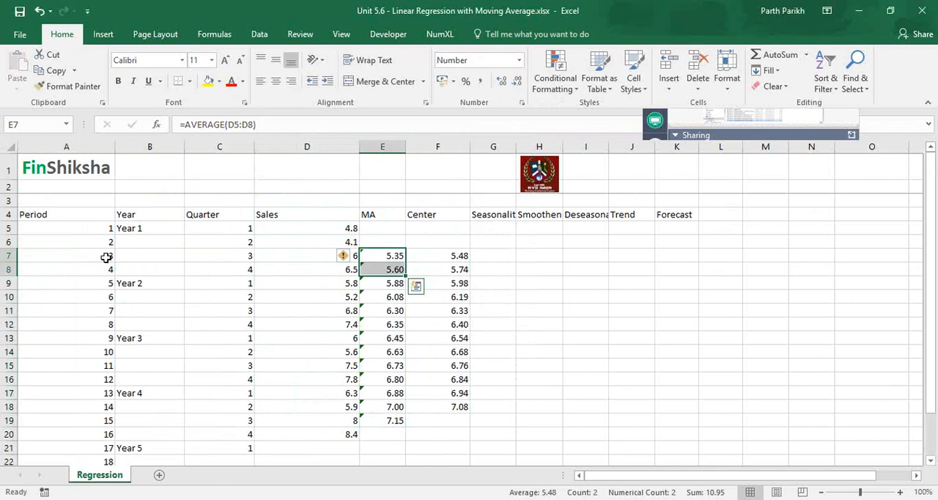
left_click(437, 256)
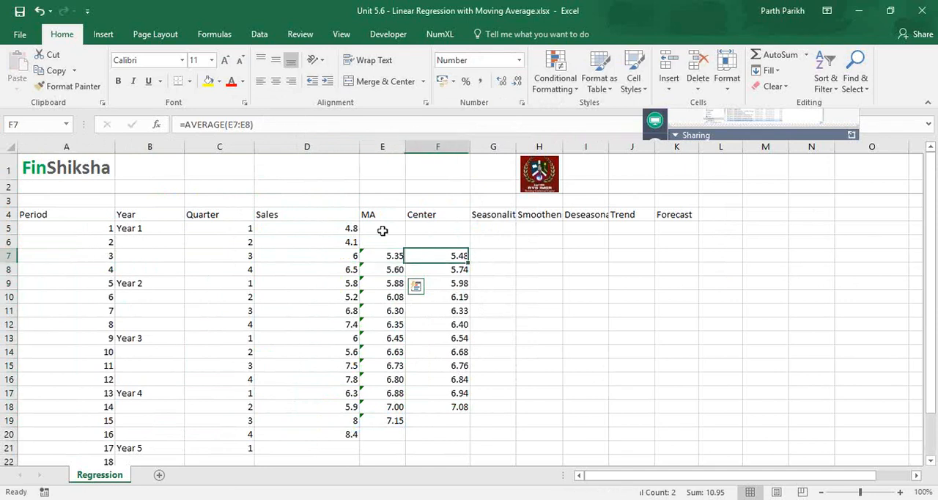
left_click(332, 125)
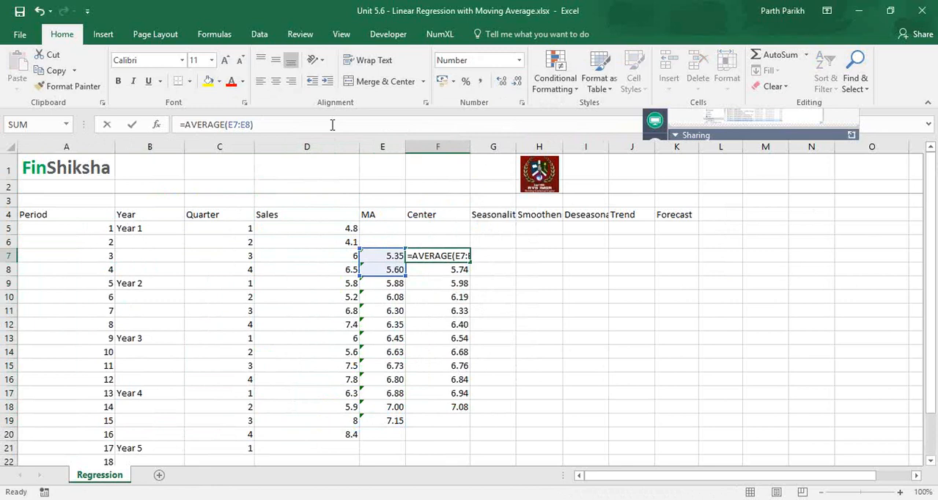
key("ctrl+Return")
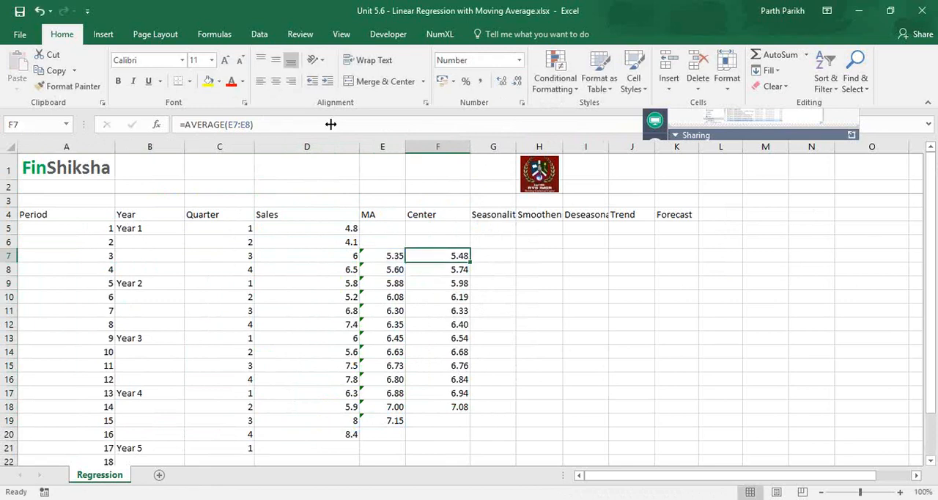
- Autofit columns G, H and I to their Seasonality, Smoothen and Deseasonalize headings
double_click(516, 146)
double_click(570, 146)
double_click(619, 147)
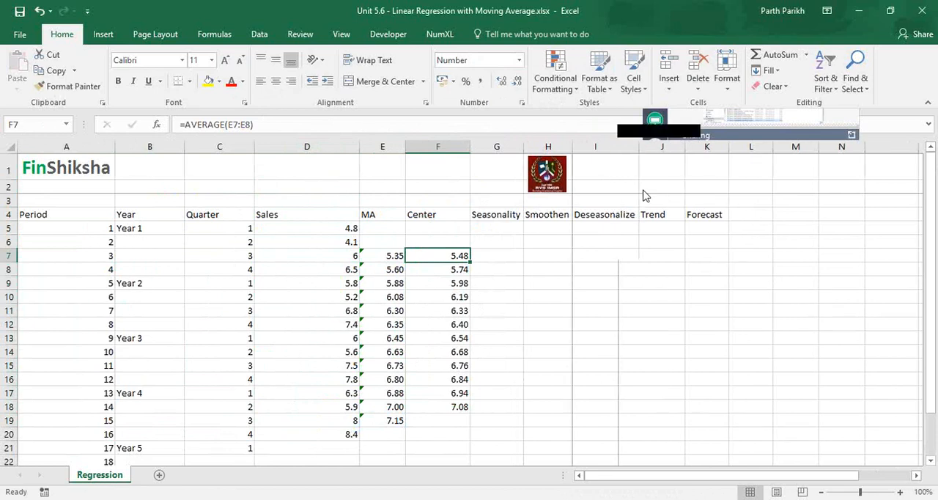
key("alt+Tab")
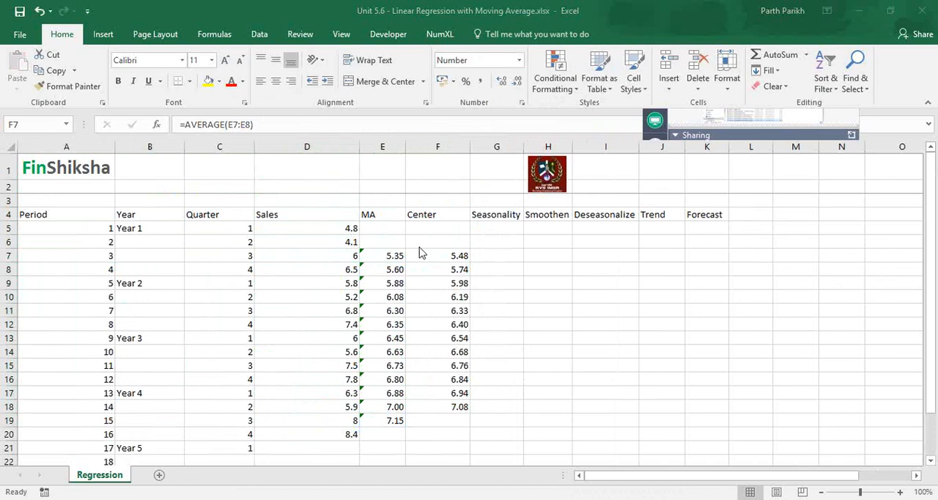
left_click(352, 259)
left_click(316, 252)
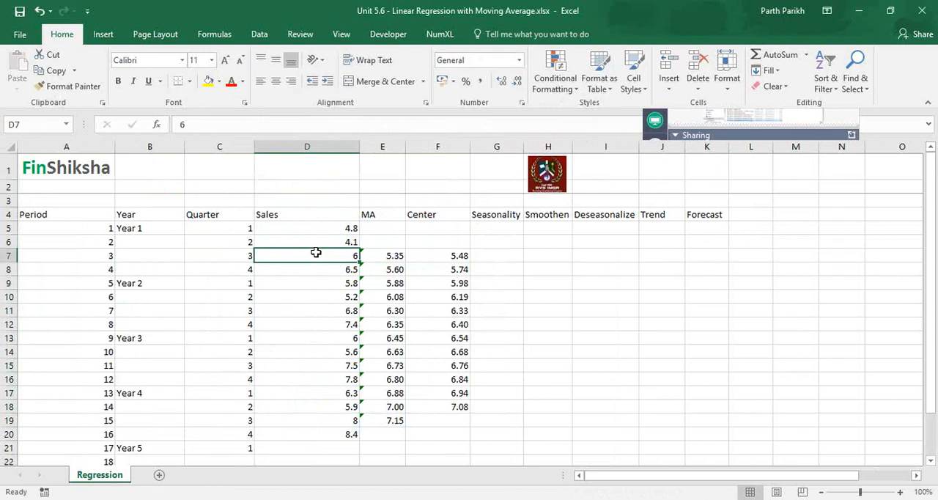
- Calculate the period 3 seasonality in G7 by dividing sales by the centered average, using =D7/F7
key("Right")
key("Right")
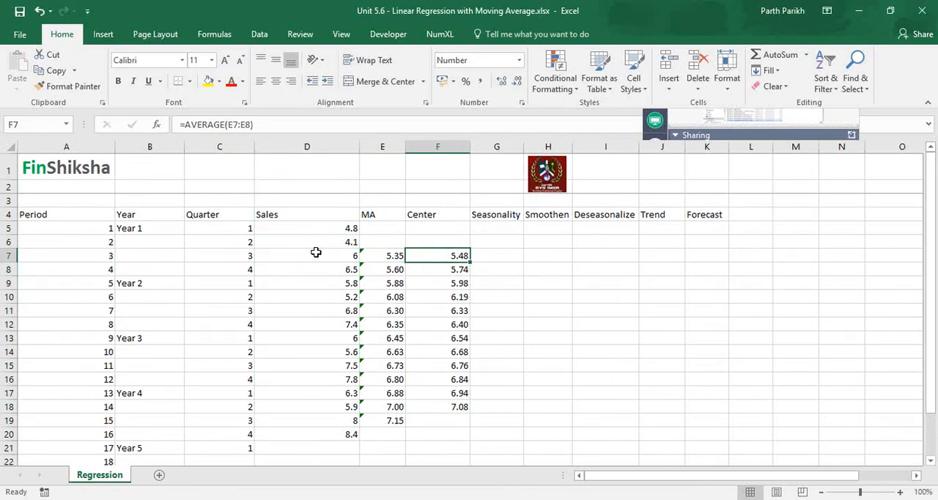
key("Left")
key("Left")
key("Right")
key("Right")
key("Right")
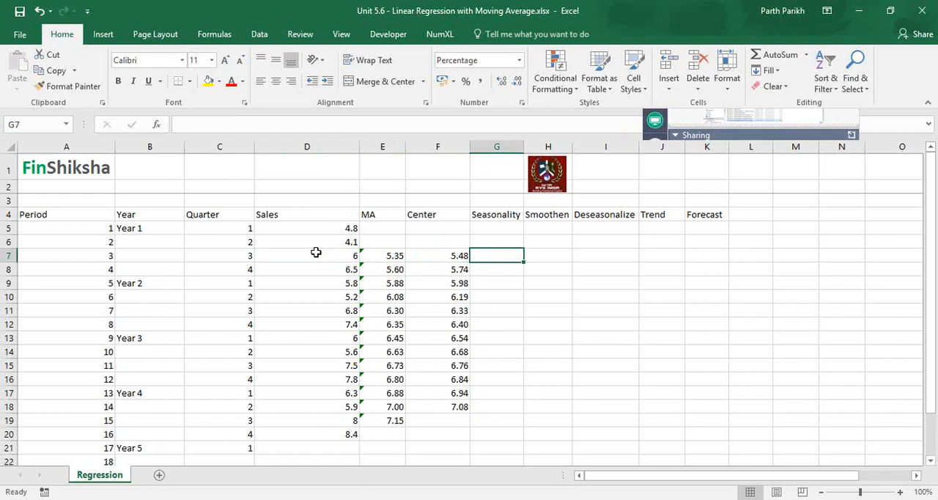
type("=")
left_click(315, 252)
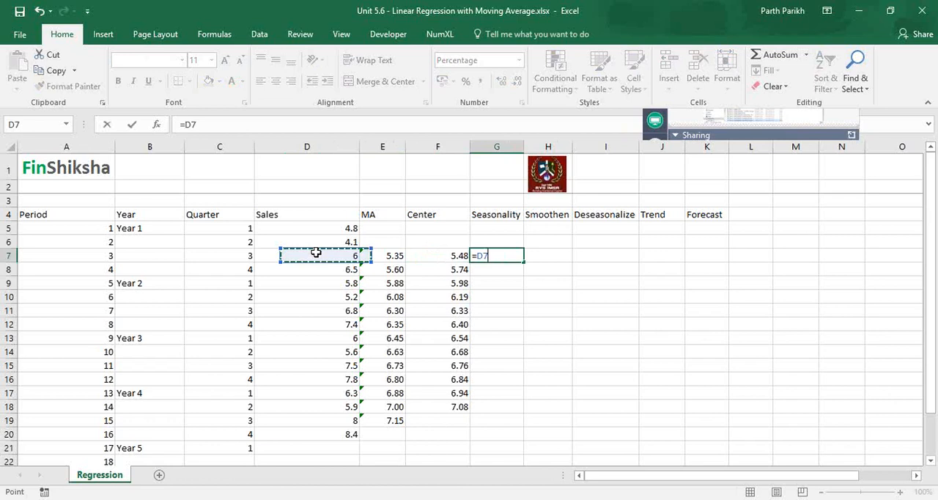
type("/")
left_click(437, 256)
key("ctrl+Return")
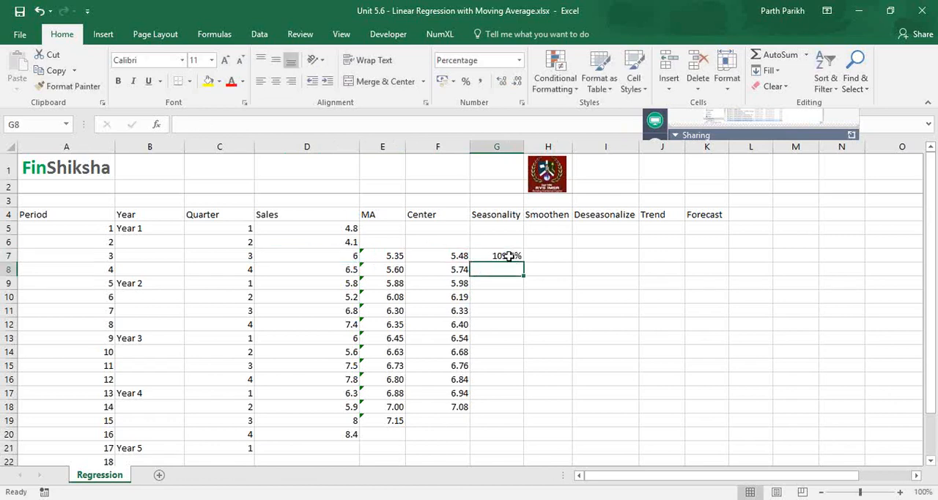
- Format the seasonality in G7 as a number with two decimals and fill the formula down to G18
left_click(519, 60)
left_click(497, 79)
left_click(518, 81)
left_click(518, 80)
left_click_drag(523, 261, 515, 406)
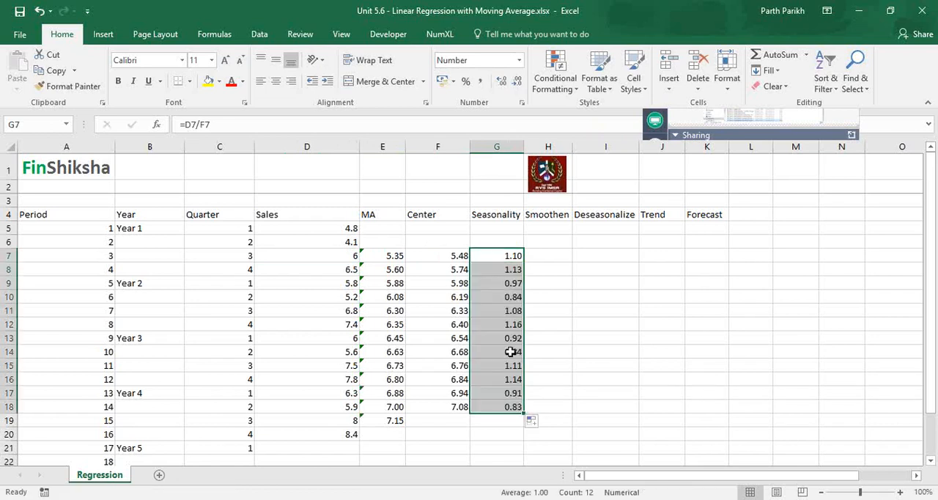
- Compare the sales, centered average and seasonality of Year 2 quarter 1, and look at the quarter 2 seasonality below it
left_click(510, 352)
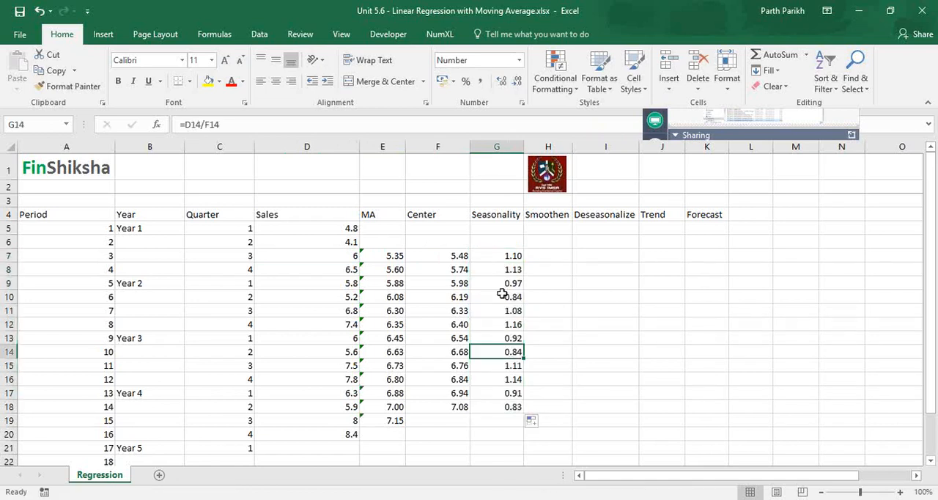
left_click_drag(504, 283, 30, 284)
left_click(331, 281)
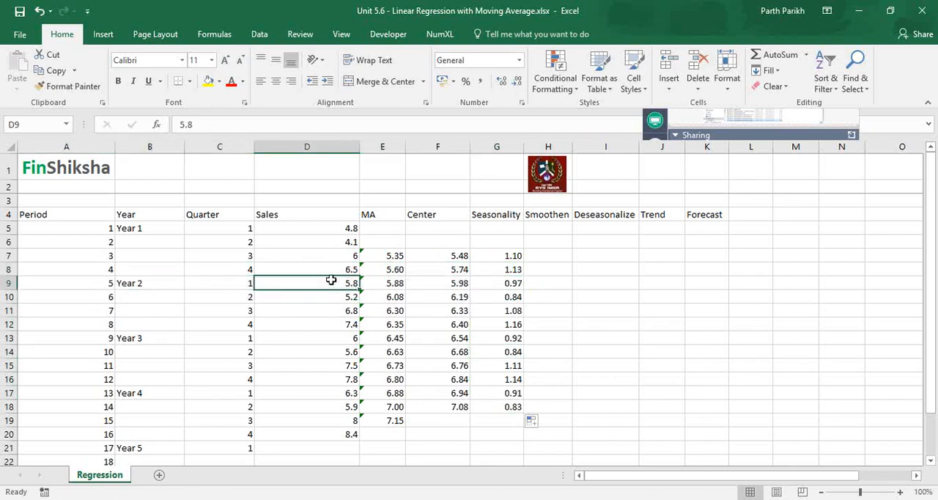
left_click(447, 286)
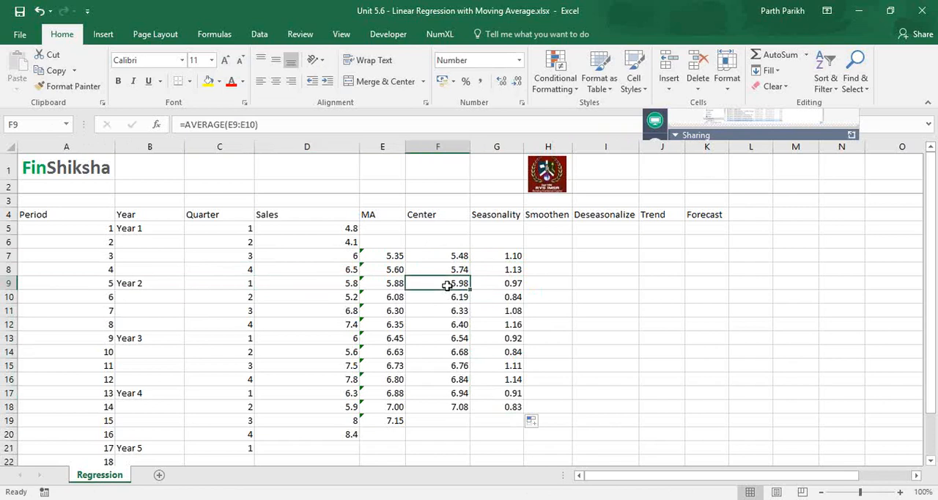
key("Right")
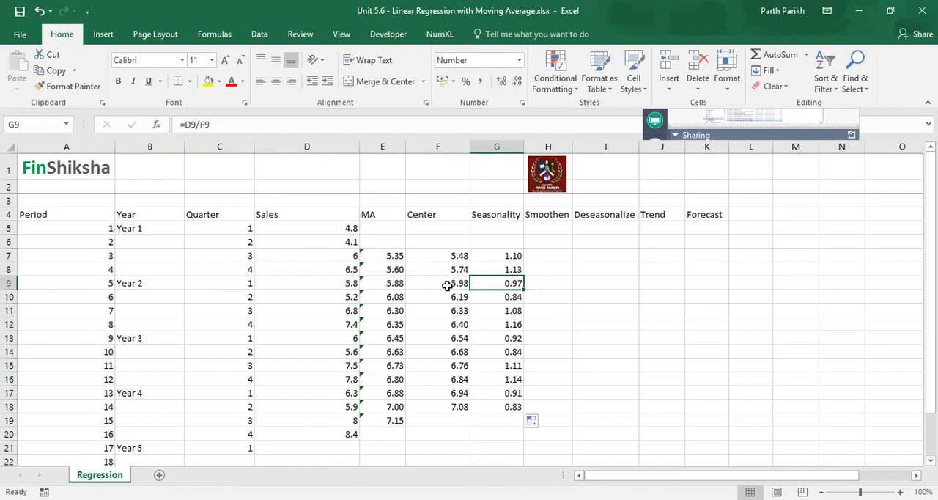
key("Down")
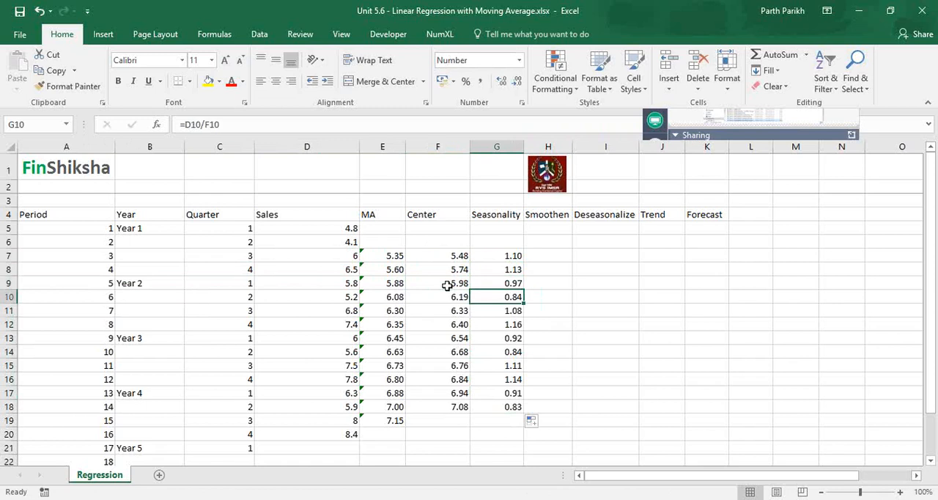
- List the quarter numbers 1, 2, 3 and 4 in cells M4 to M7, beside the forecast table
key("Right")
key("Right")
key("Right")
key("Right")
key("Right")
key("Right")
key("Right")
key("Right")
key("Right")
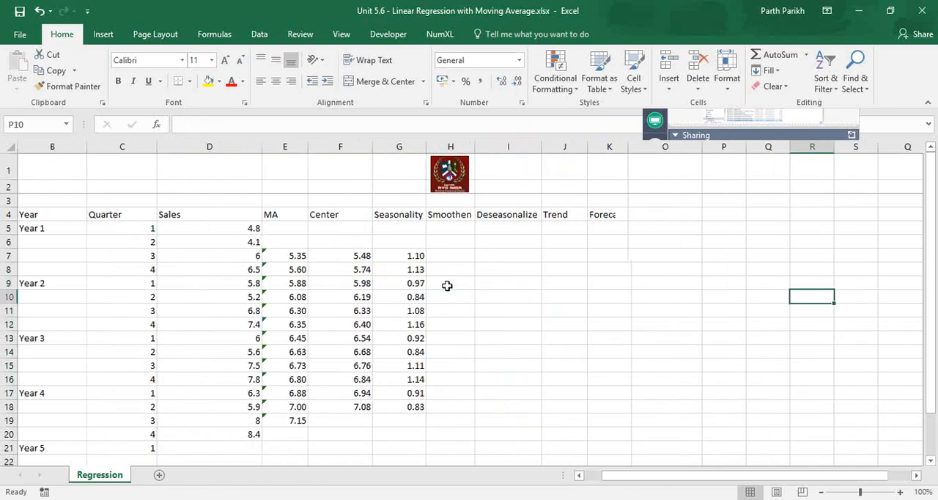
key("Left")
key("Left")
key("Left")
key("Left")
key("Up")
key("Up")
key("Up")
key("Up")
key("Up")
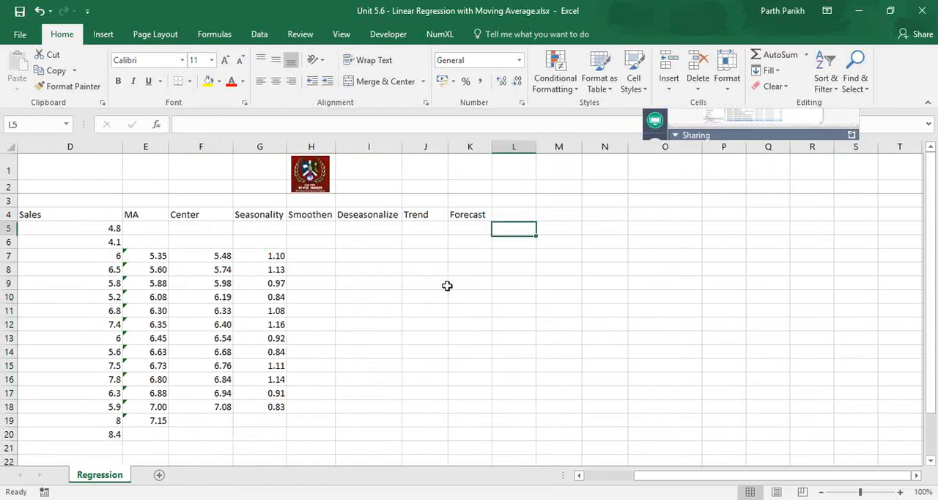
key("Up")
key("Right")
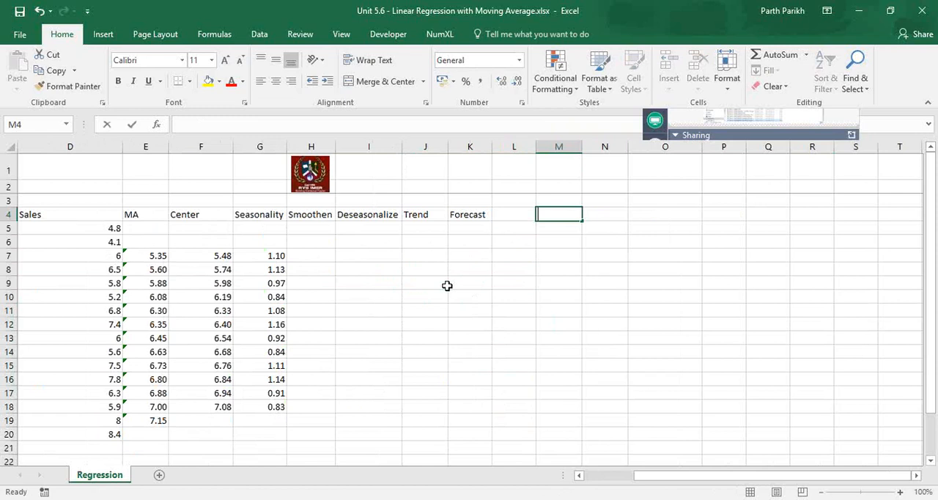
type("1")
key("Return")
type("2")
key("Return")
type("3")
key("Return")
type("4")
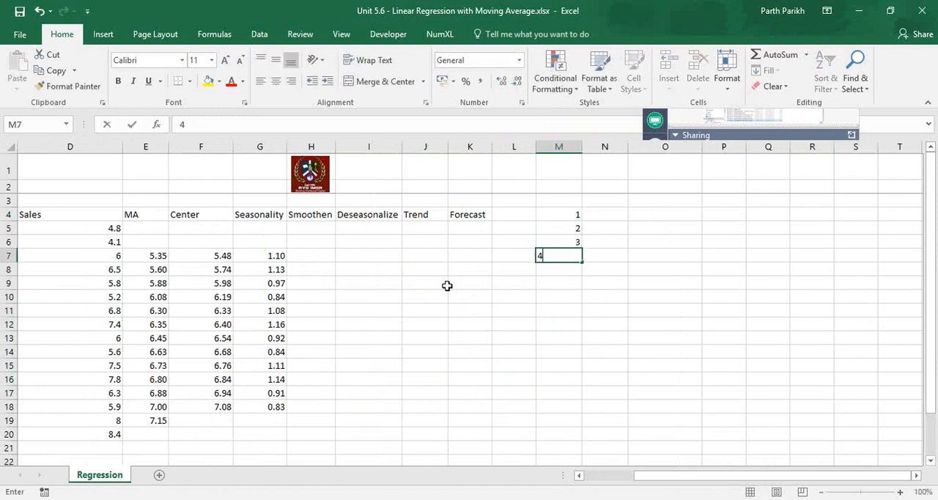
key("Right")
- Start an AVERAGE formula in N4 with the quarter 1 seasonality cells G5 and G9
key("Up")
key("Up")
key("Up")
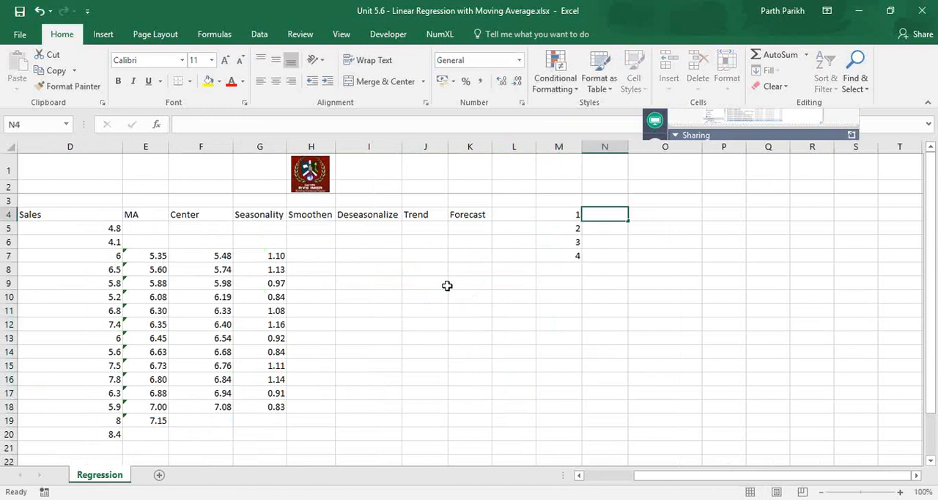
type("=aver")
key("Tab")
key("Left")
key("Left")
key("Left")
key("Left")
key("Left")
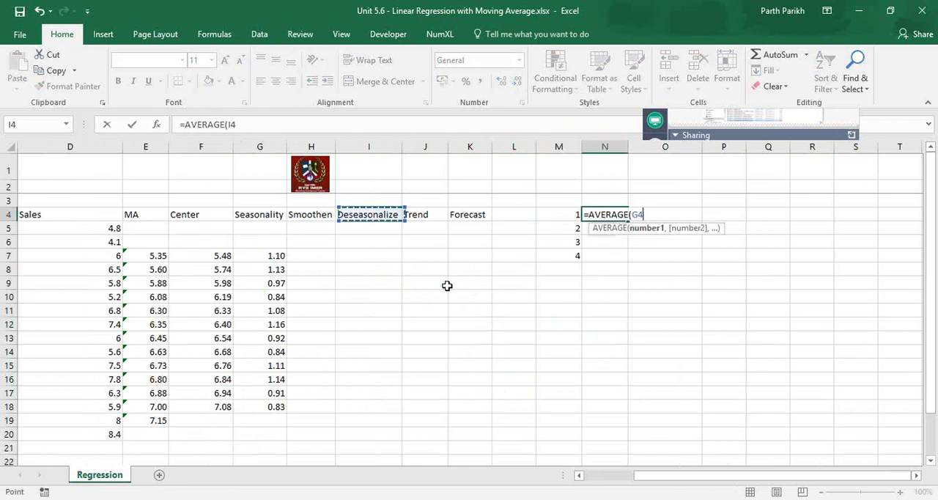
key("Left")
key("Left")
key("Down")
type(",")
key("Down")
key("Down")
key("Up")
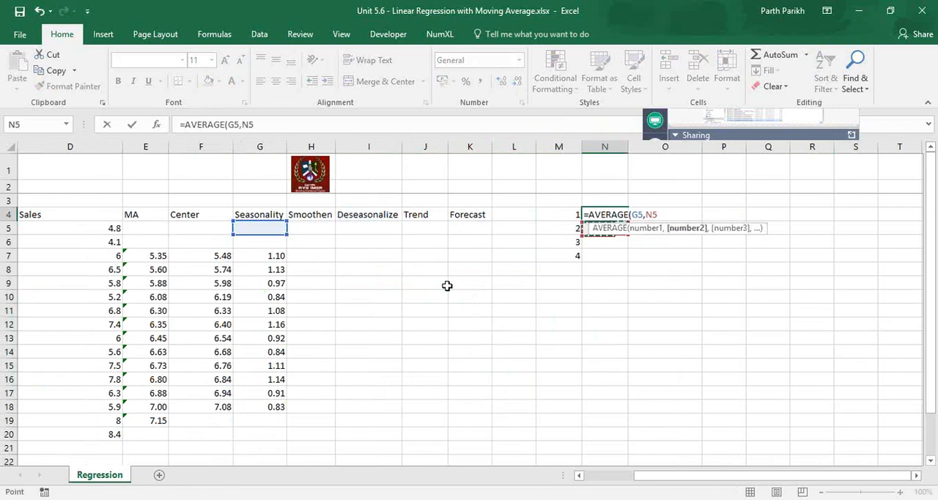
key("Down")
key("Down")
key("Left")
key("Left")
key("Left")
key("Left")
key("Left")
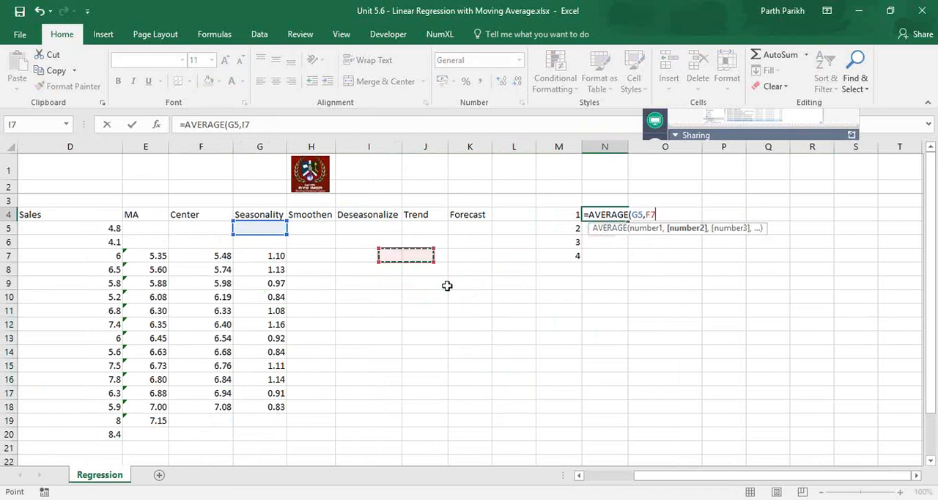
key("Left")
key("Left")
key("Left")
key("Up")
key("Right")
key("Down")
- Add G13 and G17 to the average in N4 and enter the formula =AVERAGE(G5,G9,G13,G17)
key("Down")
key("Down")
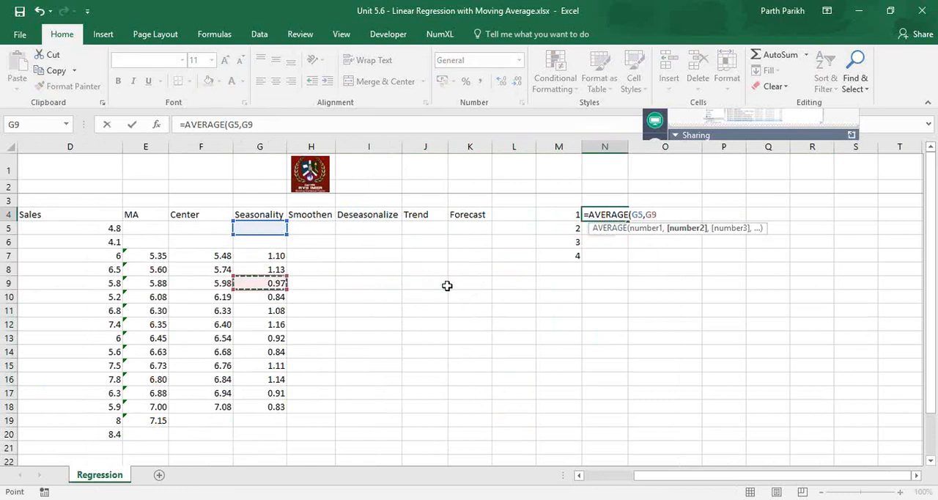
type(",")
key("Down")
key("Down")
key("Left")
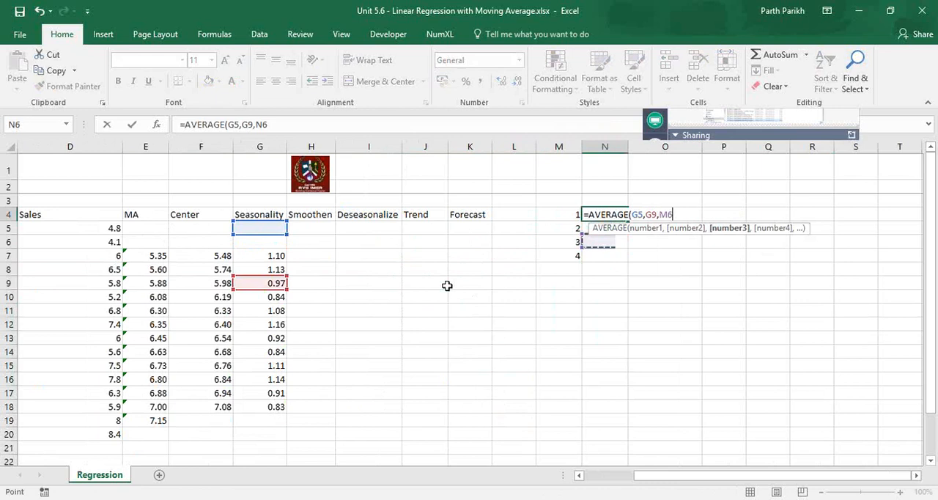
key("Left")
key("Left")
key("Left")
key("Left")
key("Left")
key("Left")
key("Left")
key("Left")
key("Left")
key("Left")
key("Left")
key("Left")
key("Left")
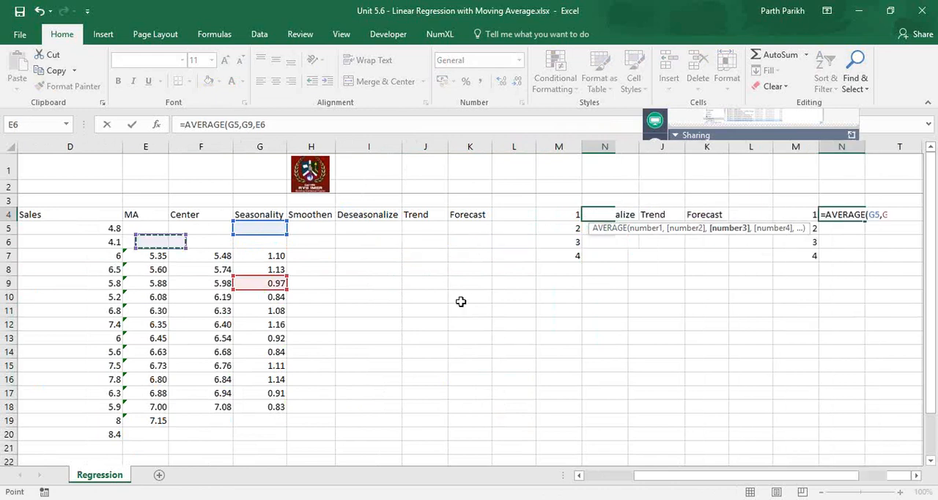
left_click(496, 337)
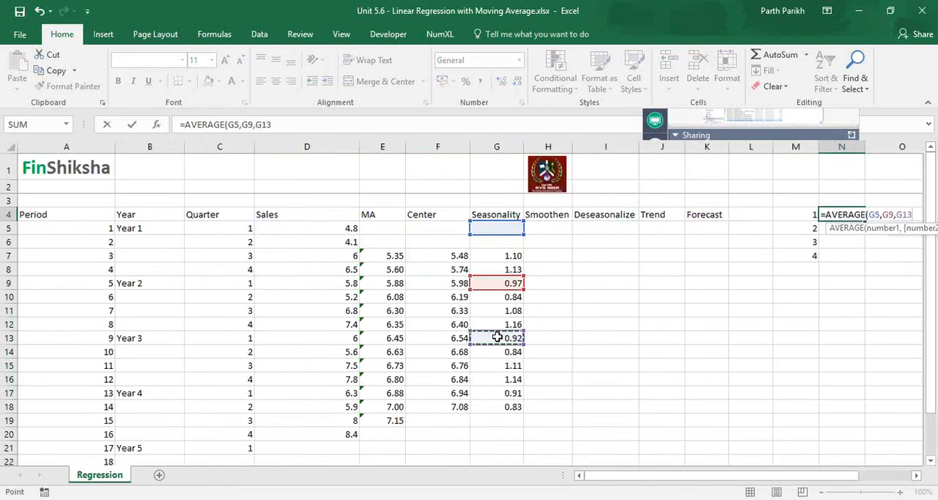
type(",")
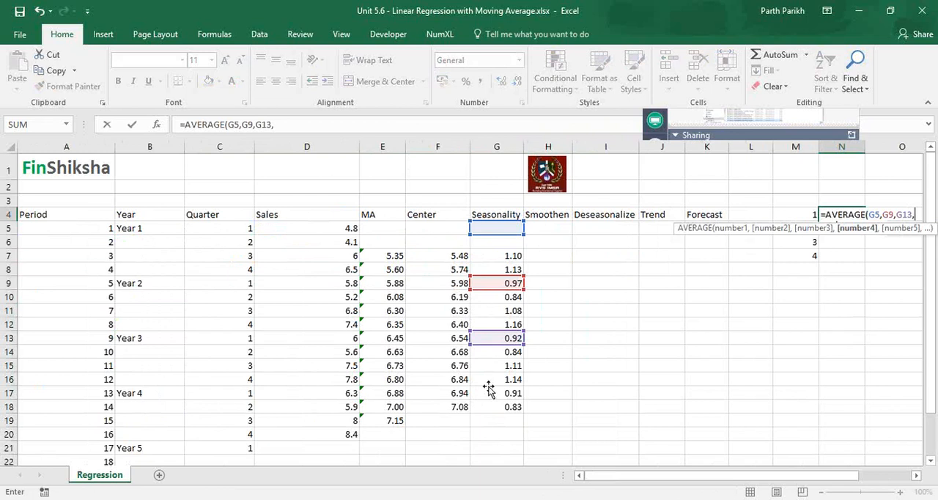
left_click(490, 382)
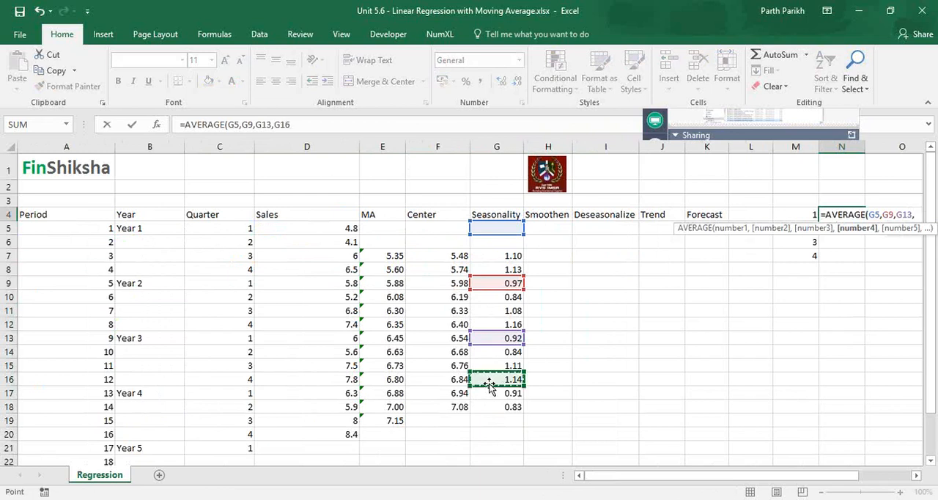
key("Down")
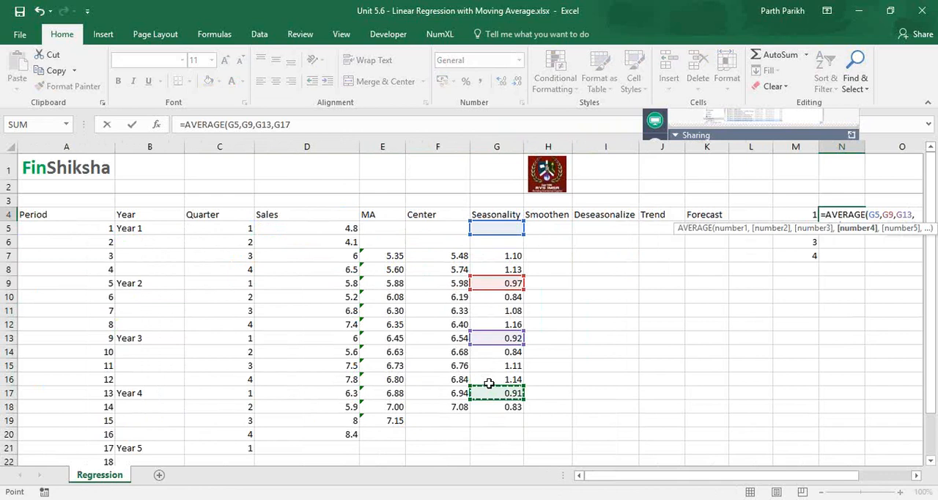
key("Return")
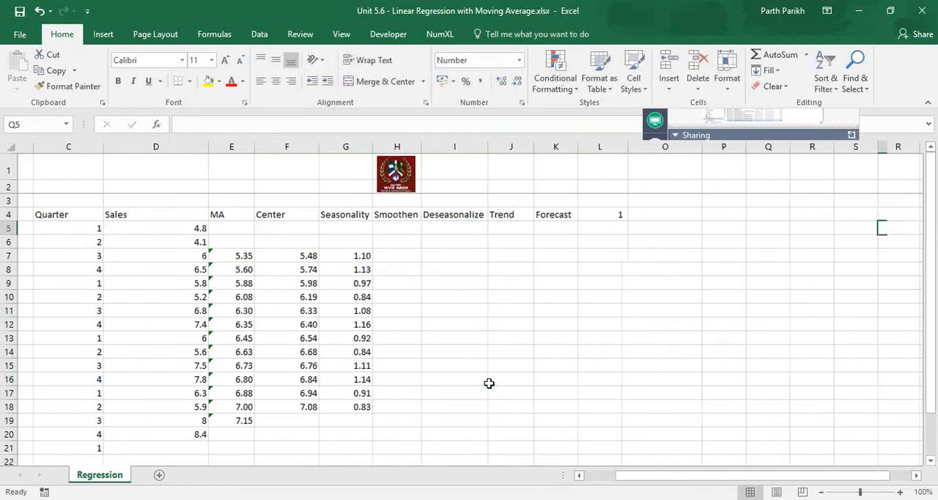
- Show the quarter 1 average in N4 with two decimals and fill its formula down to N7
left_click(609, 215)
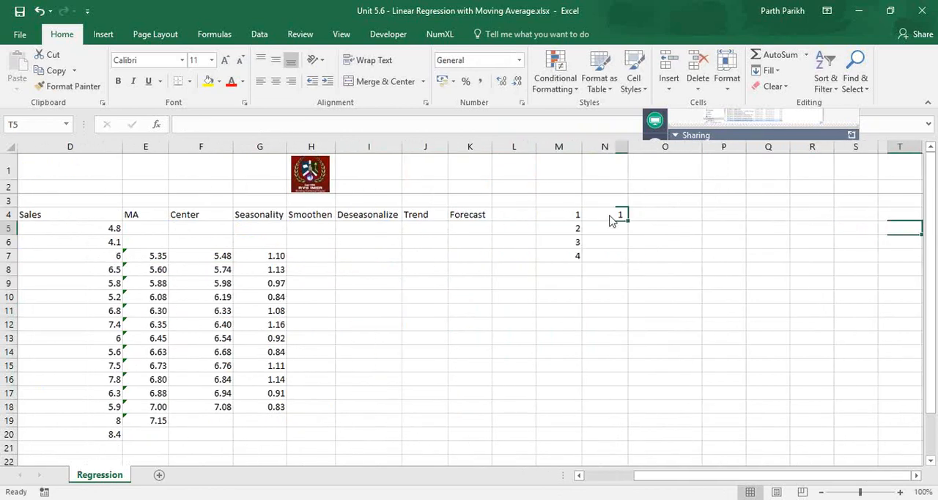
left_click(501, 81)
left_click(501, 81)
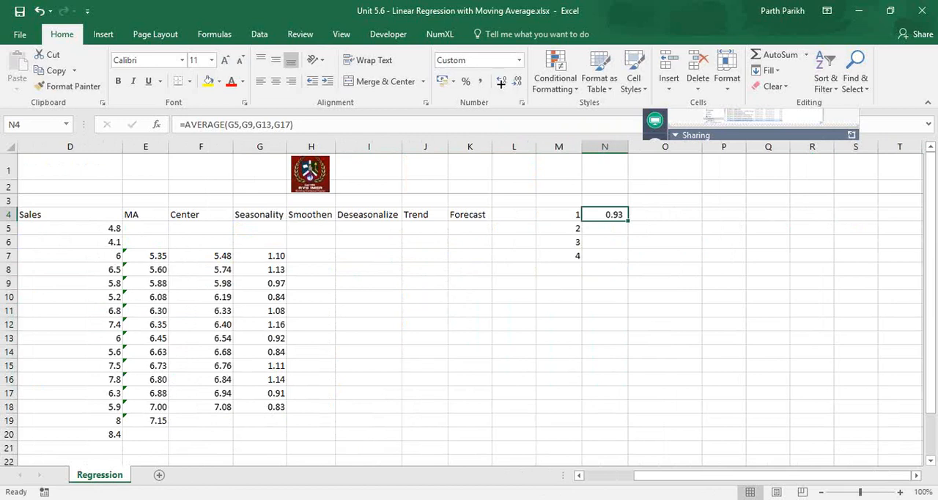
left_click_drag(628, 221, 625, 256)
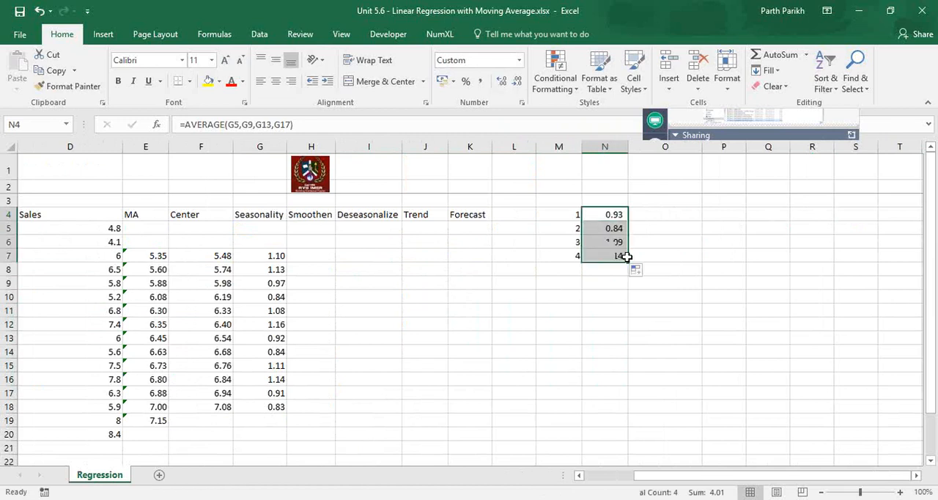
- Examine the average seasonality of the four quarters in M4:N7
left_click(327, 226)
key("Left")
key("Left")
key("Left")
key("Right")
key("Right")
key("Right")
key("Right")
key("Right")
key("Right")
key("Right")
key("Right")
key("Right")
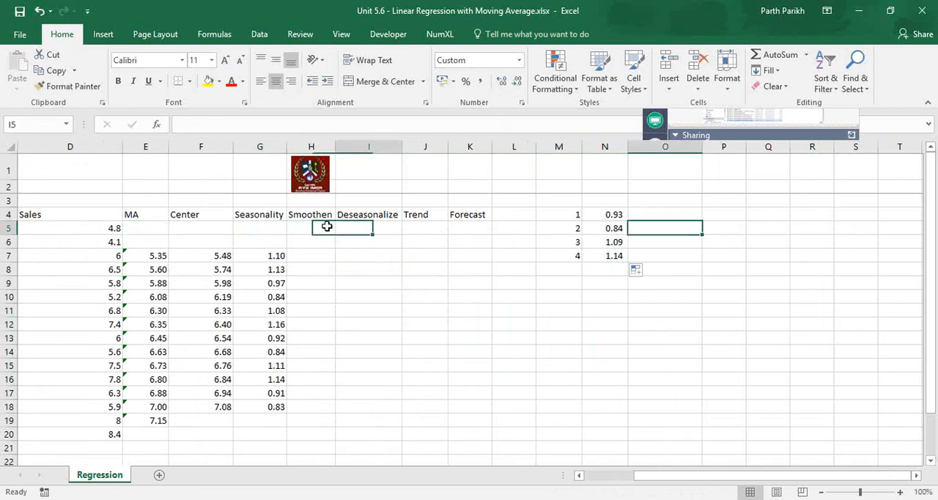
key("Up")
key("Left")
key("shift+Right")
key("shift+Down")
key("shift+Down")
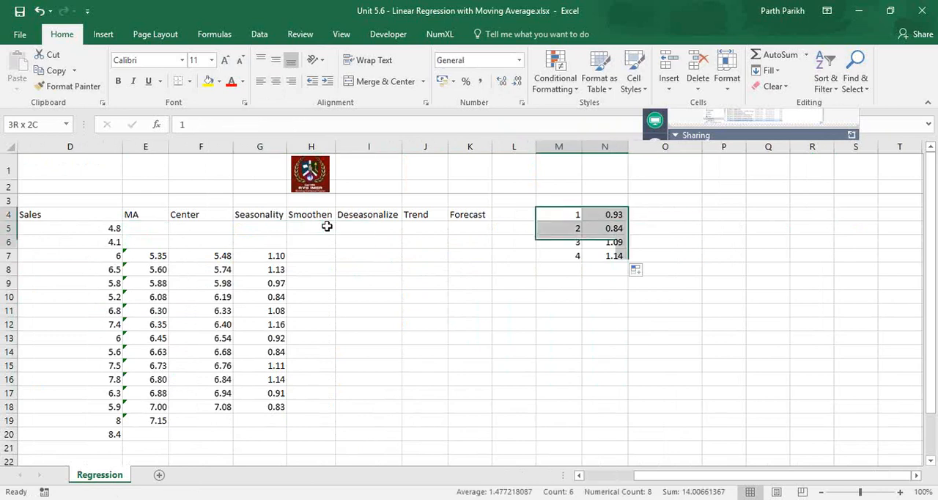
key("shift+Down")
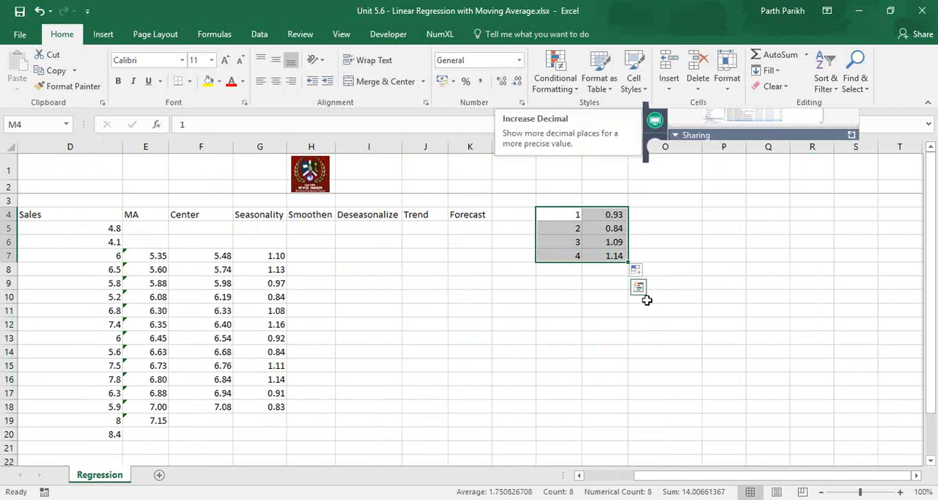
- Check which Seasonality cells the quarter 3 average in N6 refers to, leaving the formula as it is
left_click(608, 241)
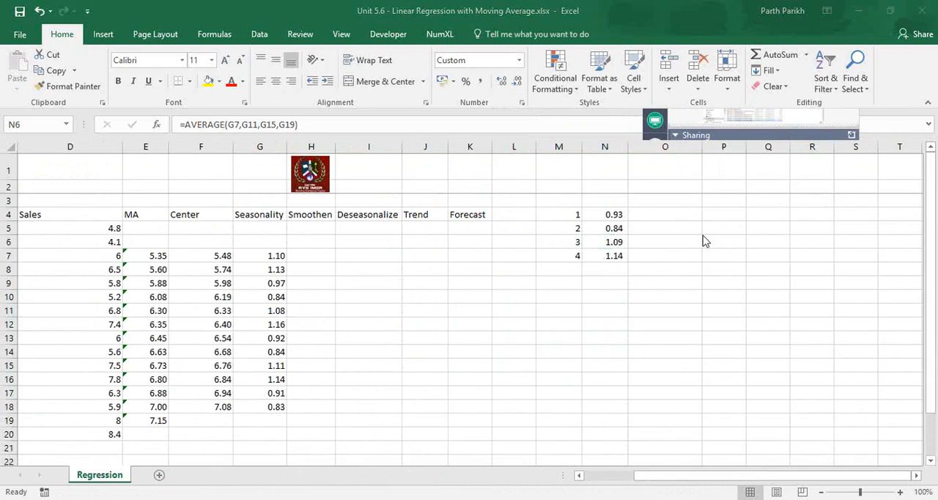
left_click(266, 261)
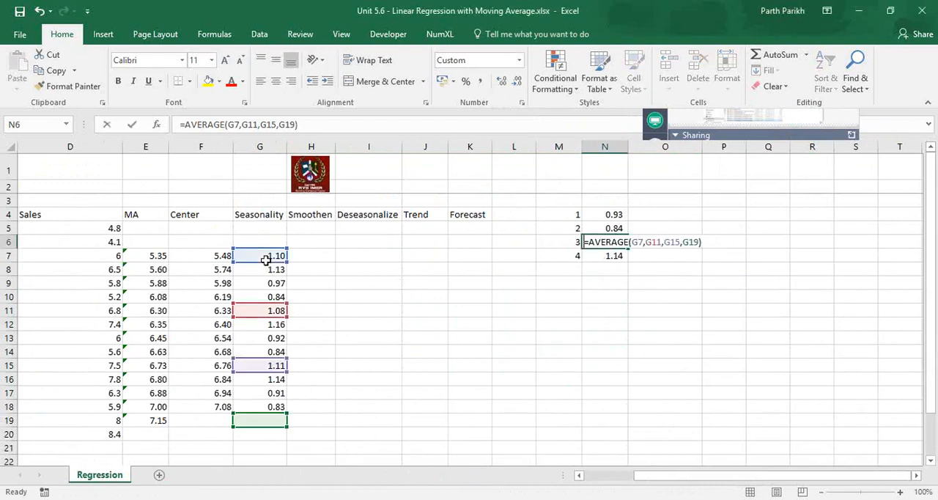
key("Escape")
key("Left")
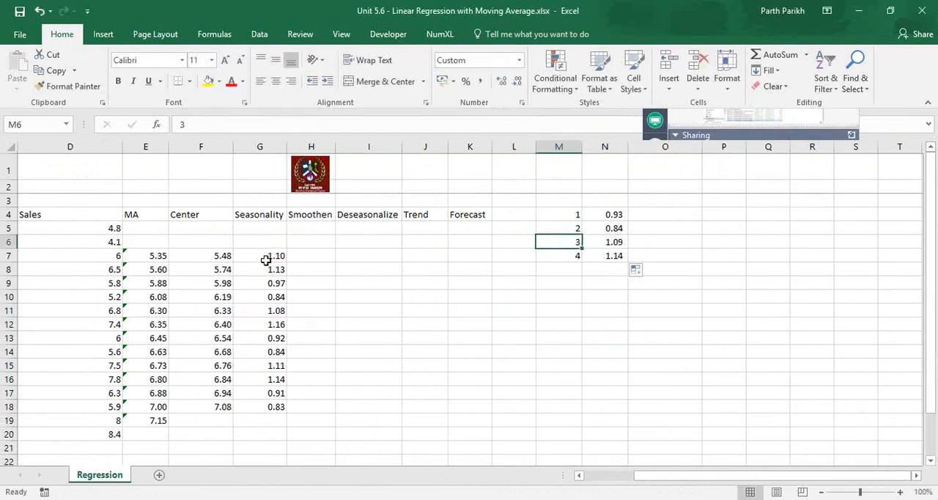
- Review row 5's Quarter, Seasonality and Smoothen columns alongside the quarterly seasonality averages in M4:N7
key("Left")
key("Left")
key("Left")
key("Left")
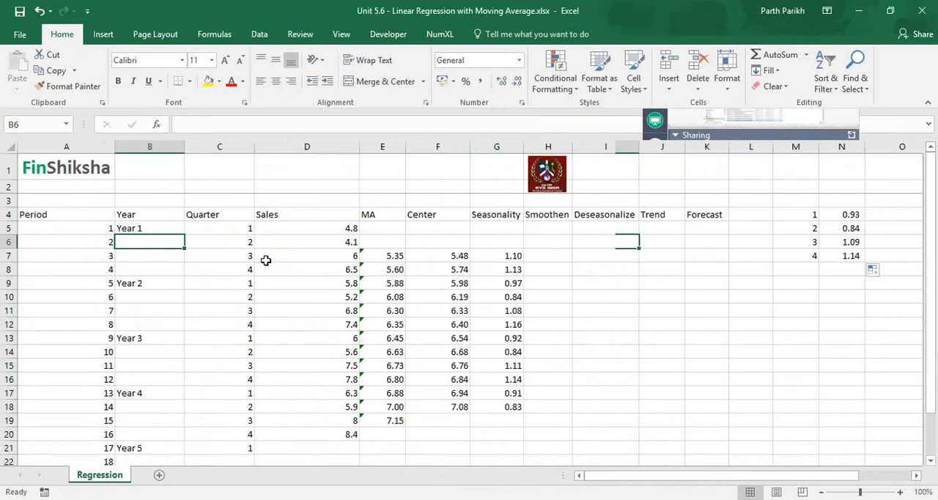
key("Left")
key("Up")
key("Right")
key("Right")
key("Right")
key("Right")
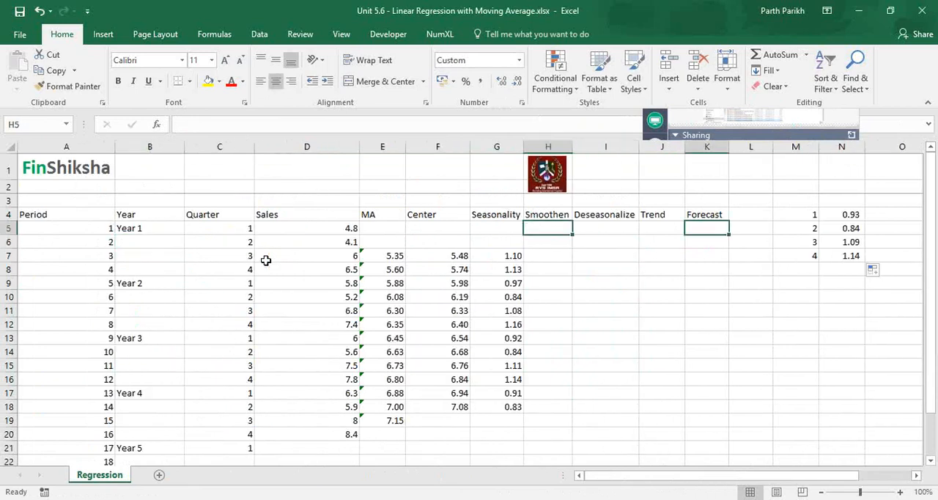
key("Right")
key("Right")
key("Right")
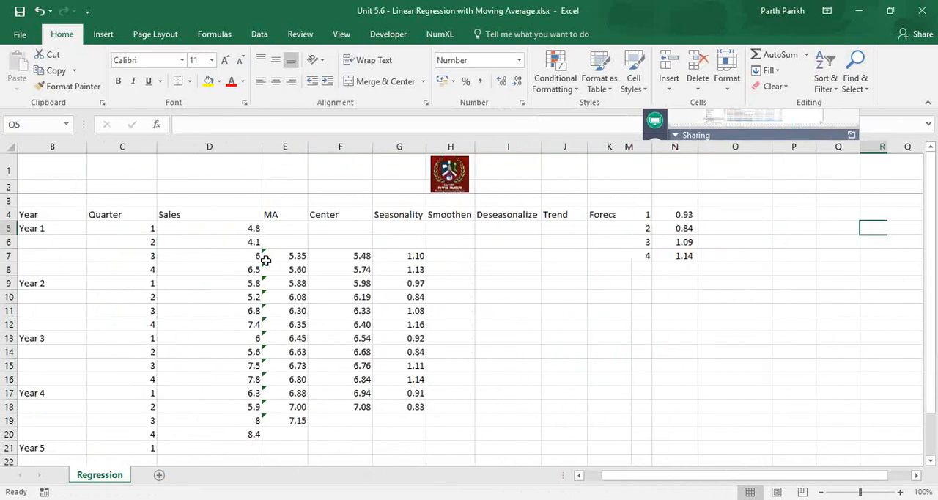
key("Right")
key("Right")
key("Right")
key("Right")
key("Left")
key("Left")
key("Left")
key("Left")
key("Left")
key("Left")
key("Left")
key("Left")
key("Left")
key("Left")
key("Left")
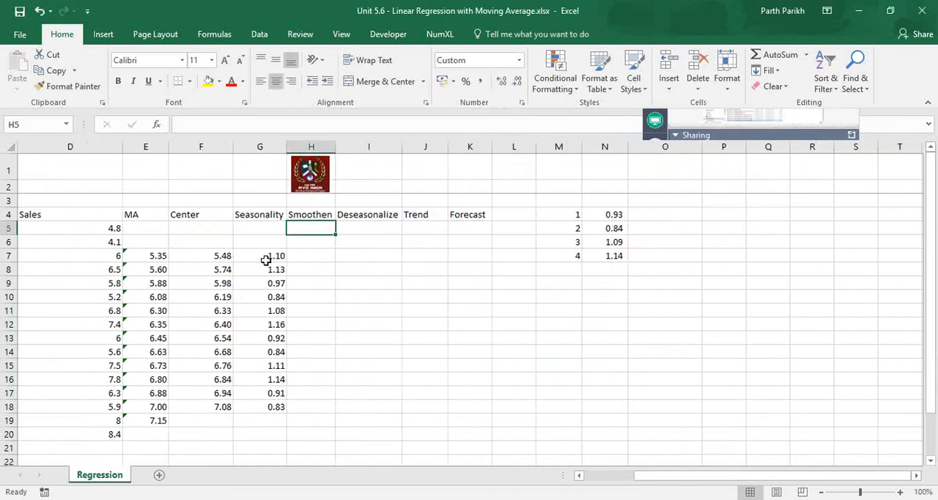
- Enter 0.93 in H5 and show the Smoothen column from H5 downward with two decimals
type("0.9")
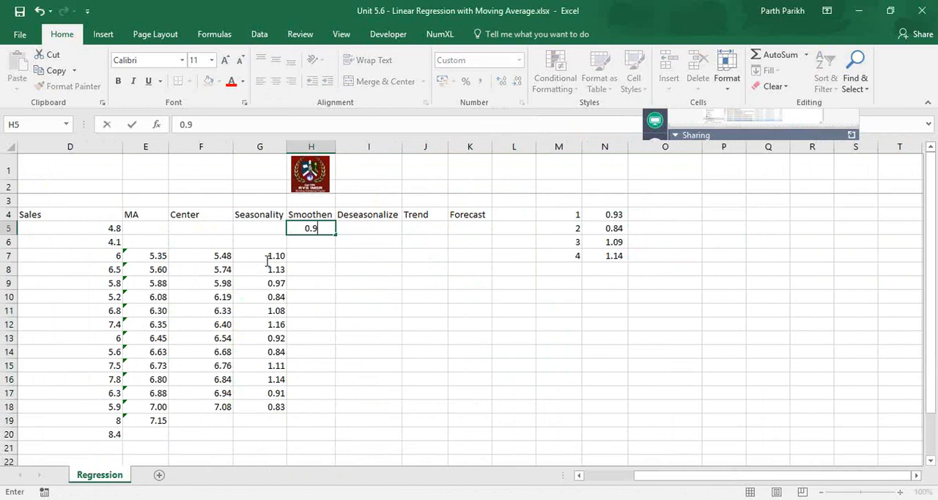
type("3")
key("Return")
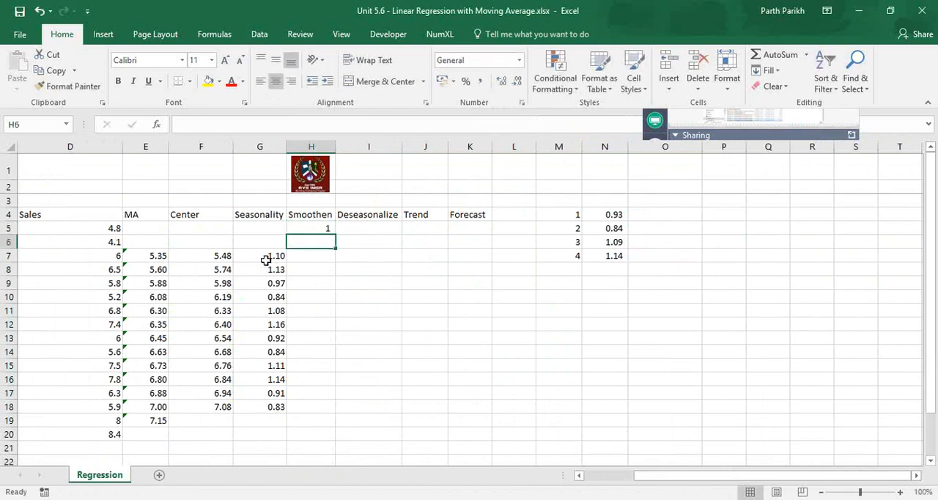
key("Up")
key("ctrl+shift+Down")
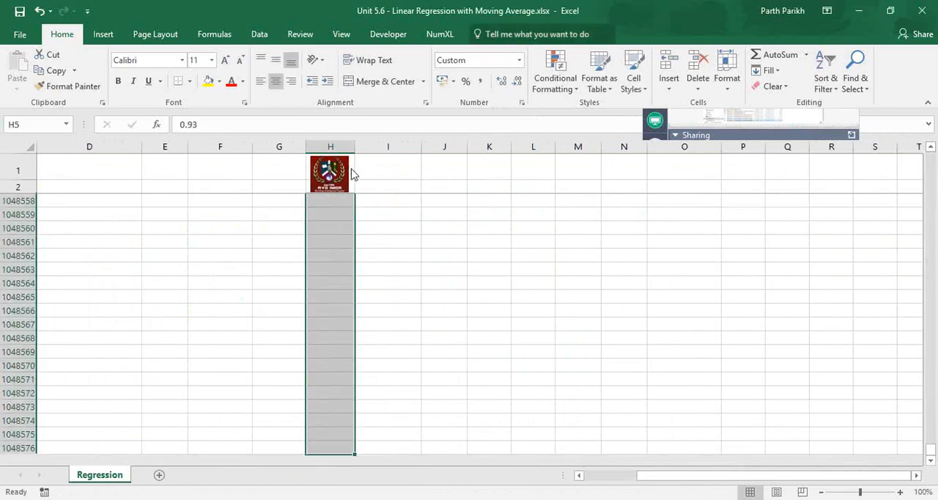
key("ctrl+Up")
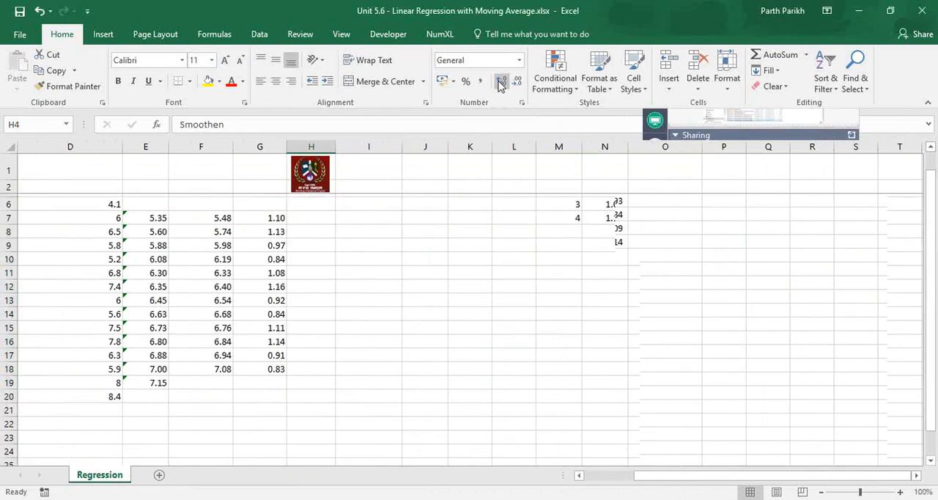
- Copy the quarter 1 smoothened value from H5 into H9, H13 and H17
key("Down")
key("Down")
key("Up")
key("ctrl+c")
key("Down")
key("Down")
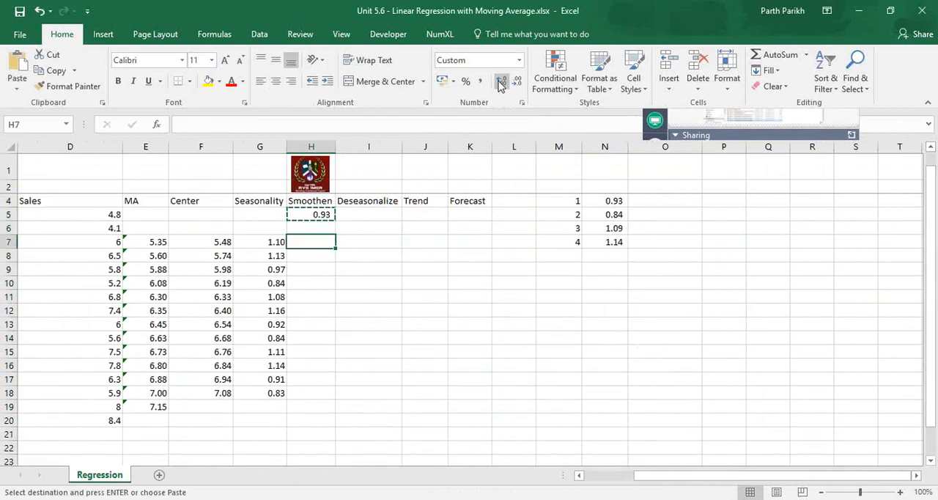
key("Down")
key("Down")
key("ctrl+v")
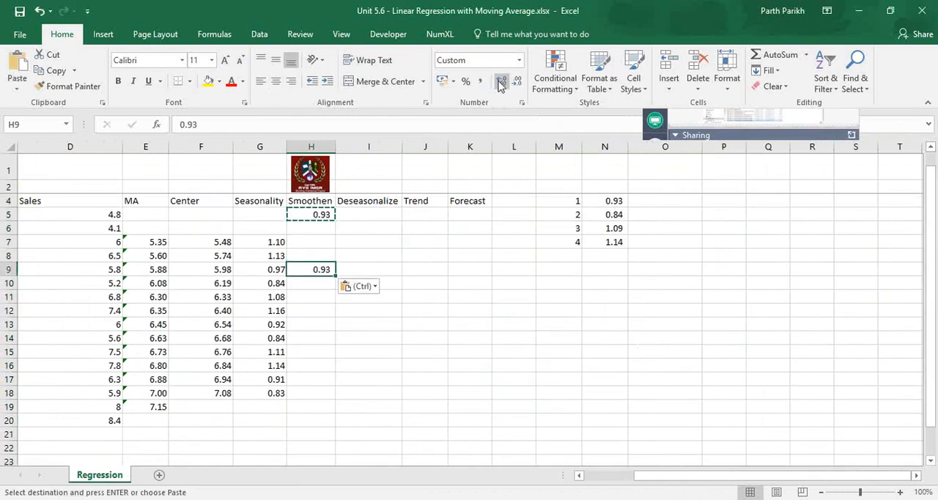
key("Down")
key("Down")
key("Down")
key("Down")
key("ctrl+v")
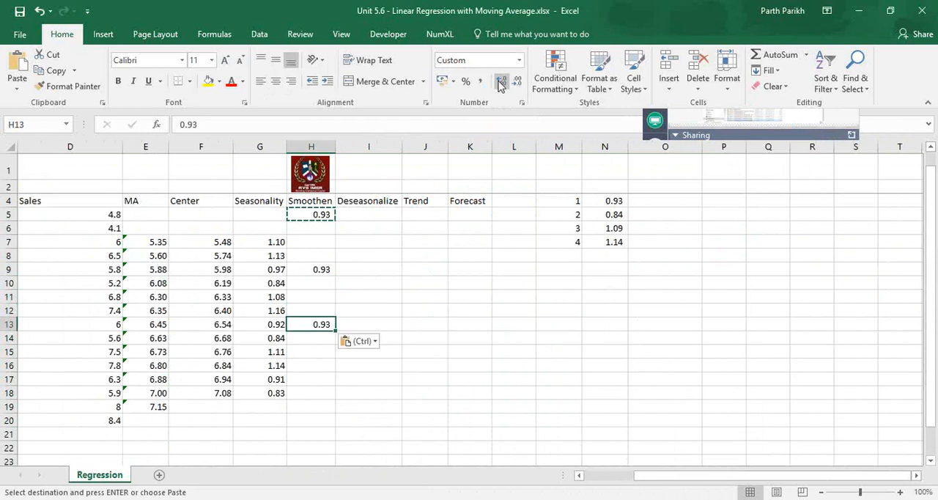
key("Down")
key("Down")
key("Down")
key("Down")
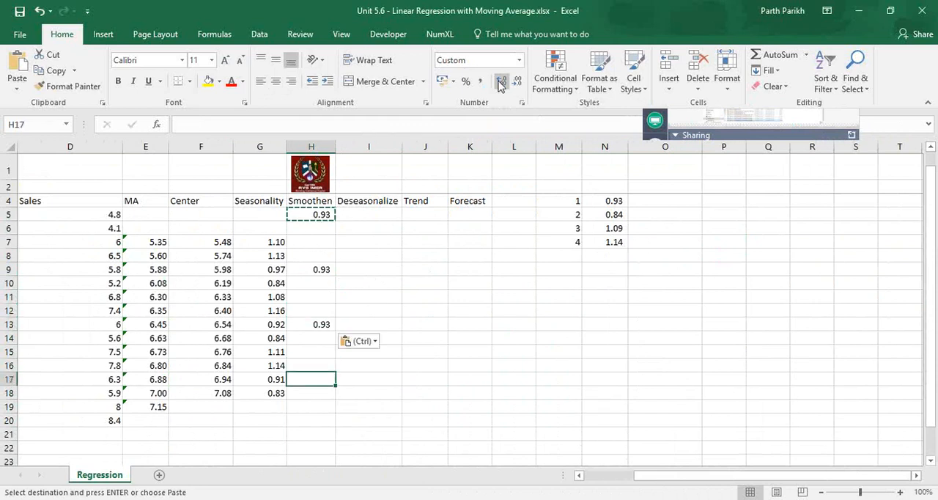
key("Return")
key("Up")
key("Up")
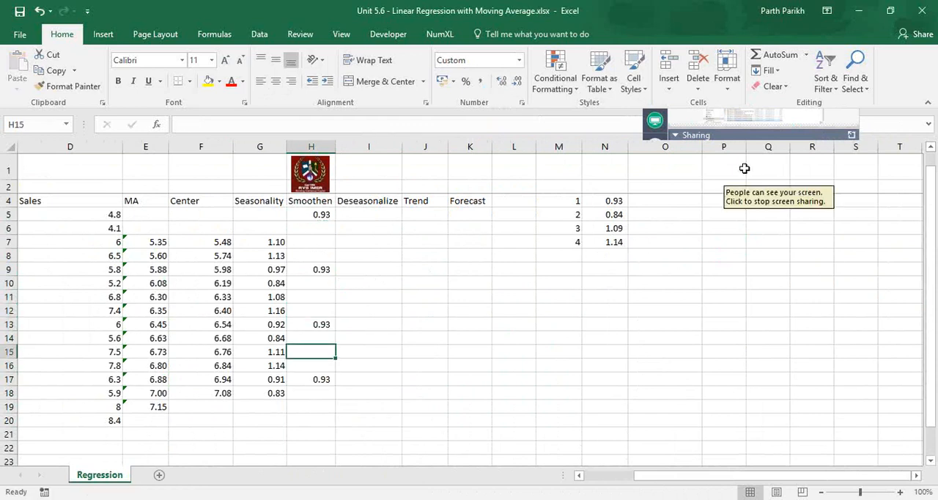
- Copy the four quarterly averages in N4:N7 and paste them as values into H5:H8
left_click_drag(605, 201, 599, 240)
key("ctrl+c")
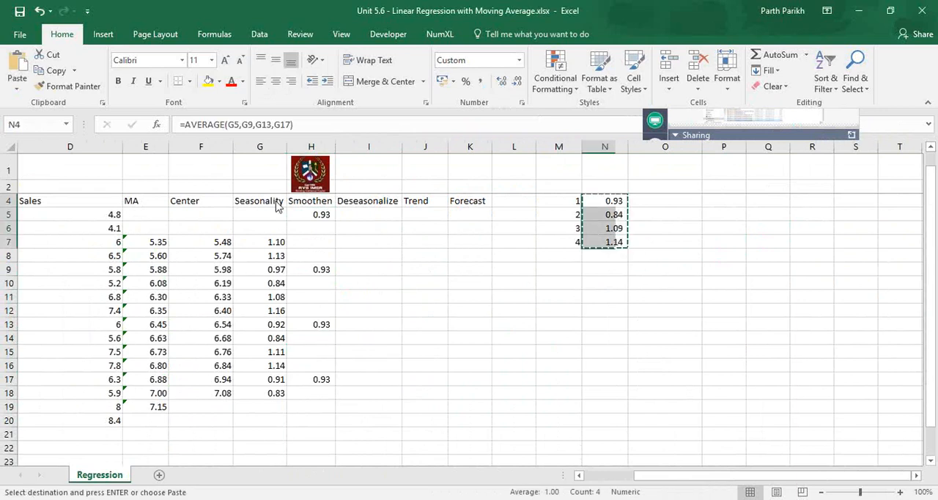
right_click(314, 214)
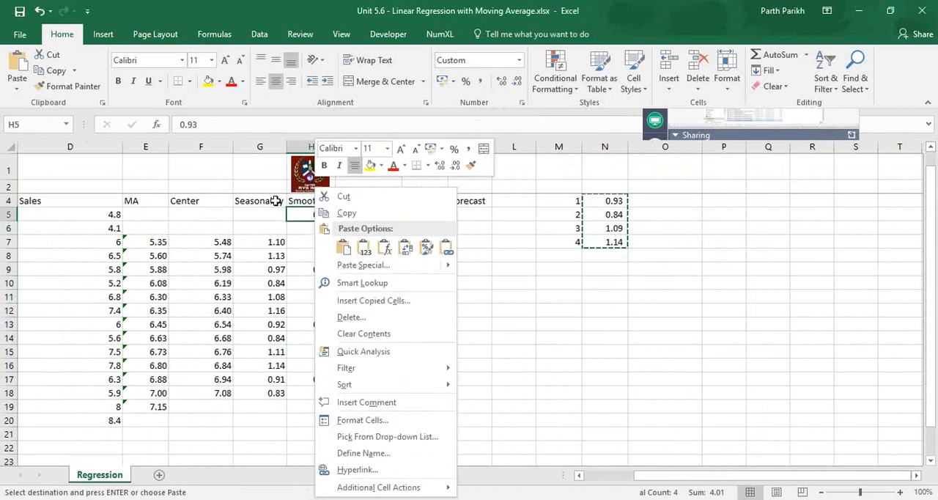
key("ctrl+v")
- Paste the copied quarterly averages as values into H9:H12, H13:H16 and H17:H20 of the Smoothen column
right_click(318, 271)
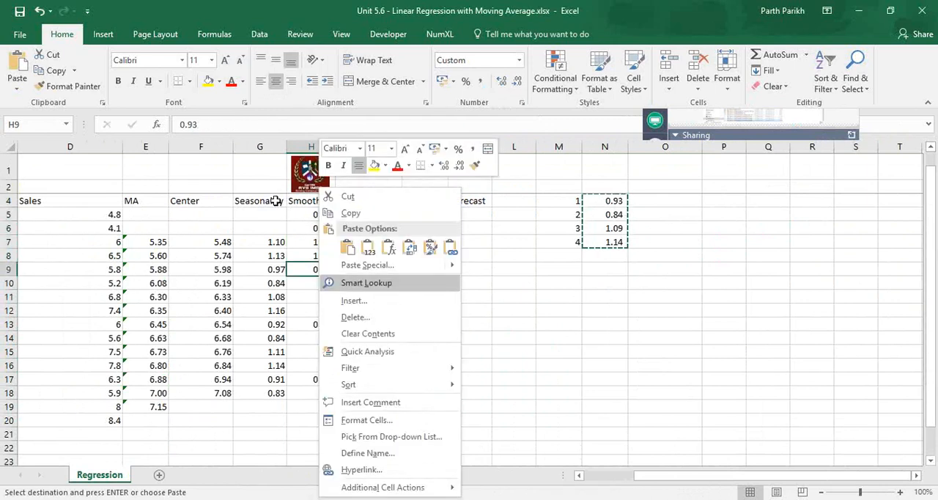
key("ctrl+v")
left_click(309, 328)
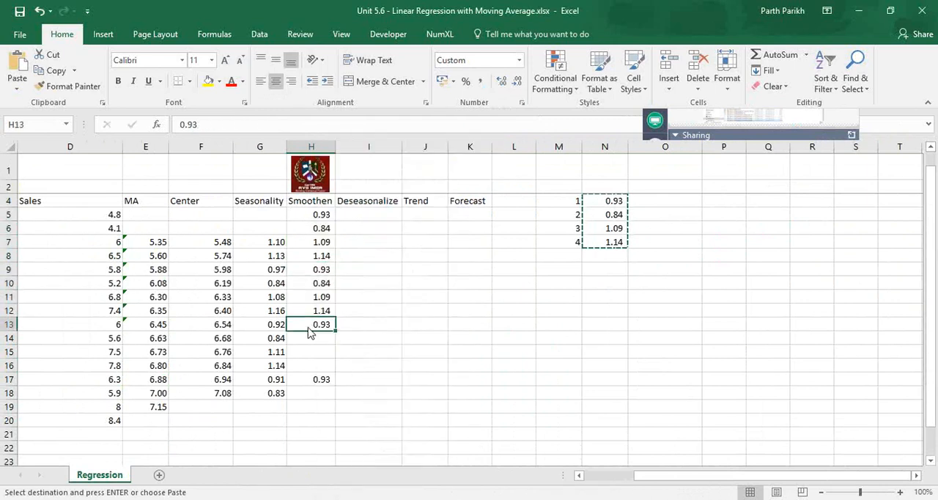
right_click(308, 327)
key("ctrl+v")
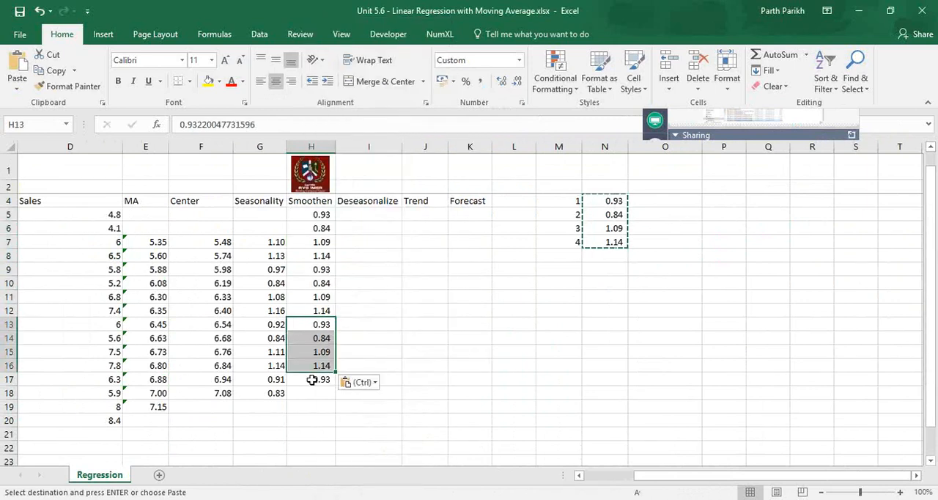
left_click(312, 379)
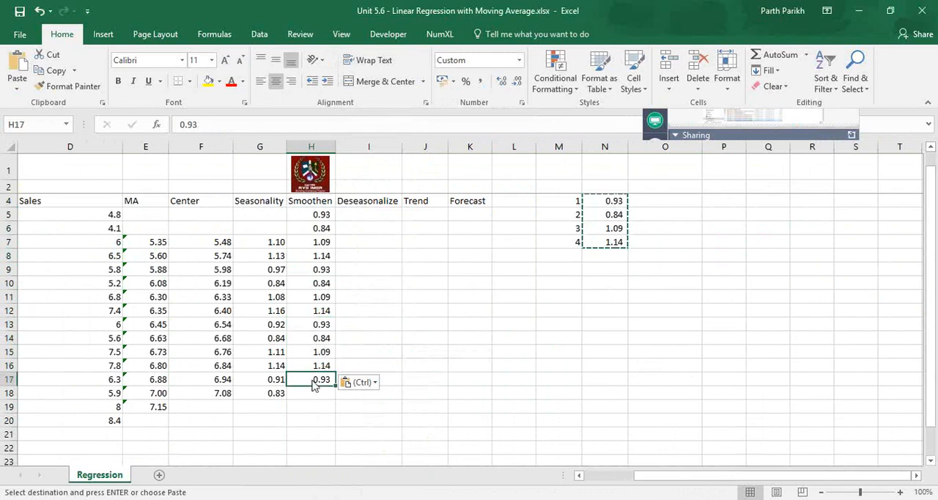
right_click(313, 380)
key("ctrl+v")
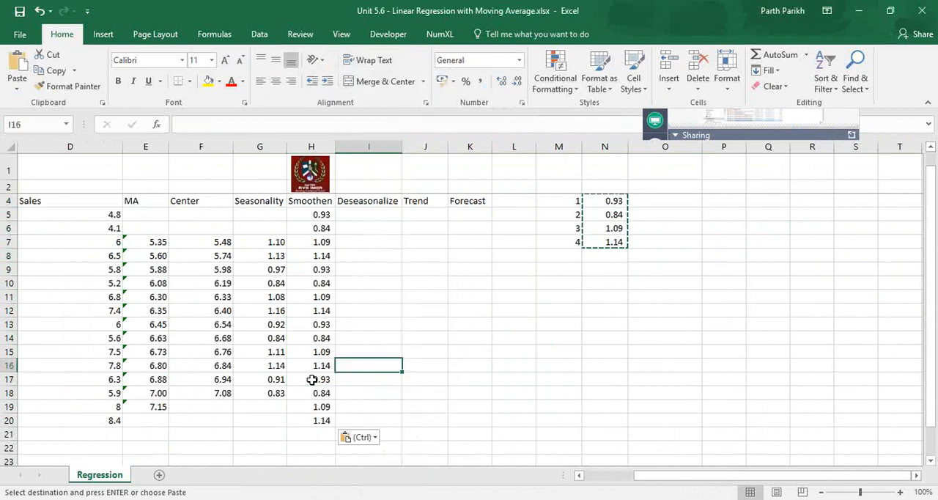
- Enter the formula =D5/H5 in I5 to divide the first period's sales by its smoothened seasonality
key("Up")
key("Up")
key("Up")
key("Up")
key("Up")
key("Up")
key("Up")
key("Up")
key("Up")
key("Up")
key("Up")
key("Up")
key("Up")
key("Up")
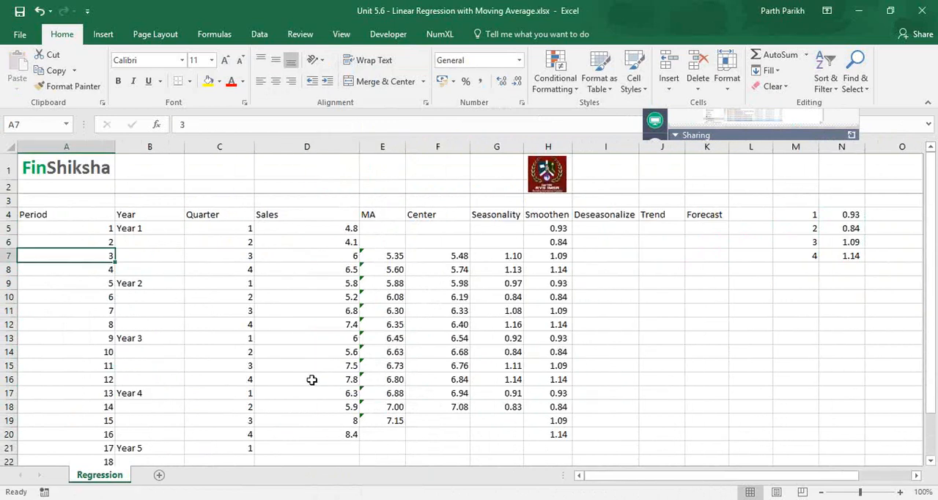
key("Right")
key("Right")
key("Right")
key("Right")
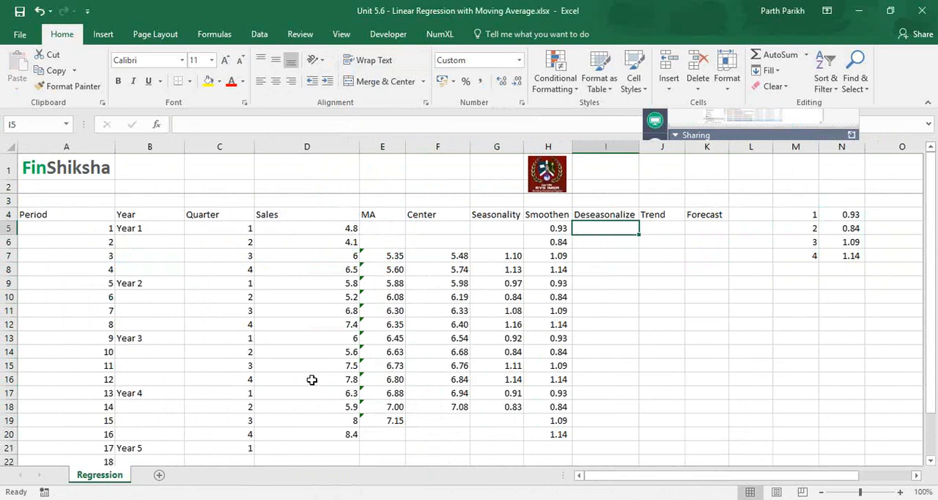
type("=")
key("Left")
key("Left")
key("Left")
key("Left")
key("Left")
type("/")
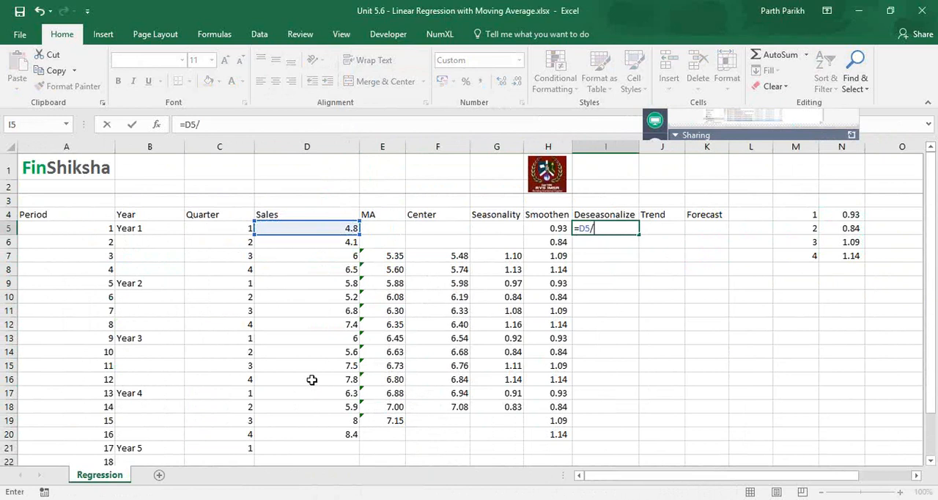
key("Left")
key("Return")
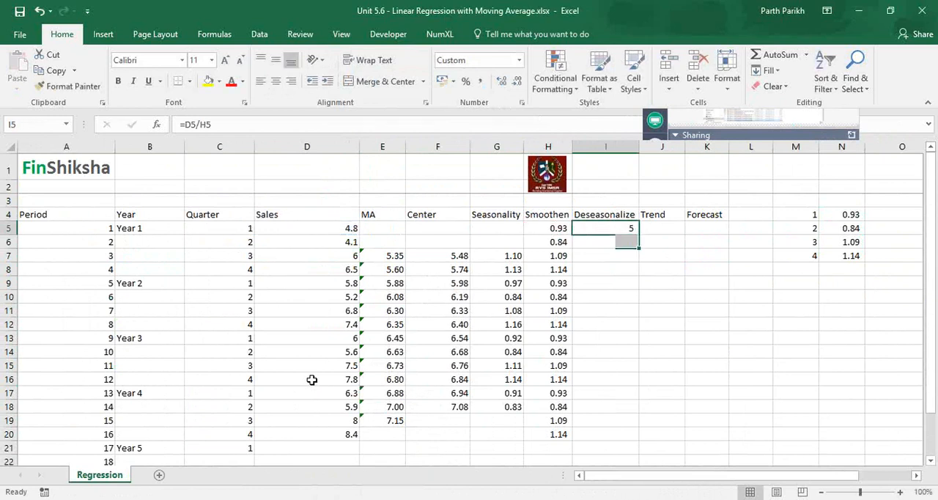
- Show the Deseasonalize cells I5:I20 with two decimals
key("shift+Down")
key("shift+Down")
key("shift+Down")
key("shift+Down")
key("shift+Down")
key("shift+Down")
key("shift+Down")
key("shift+Down")
key("shift+Down")
key("shift+Down")
key("shift+Down")
key("shift+Down")
key("shift+Down")
key("shift+Down")
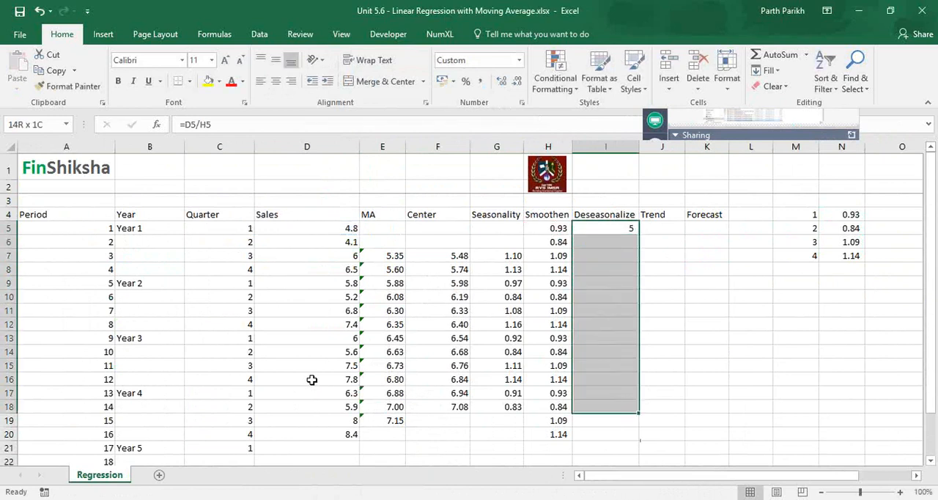
key("alt+h")
key("0")
key("alt+h")
key("0")
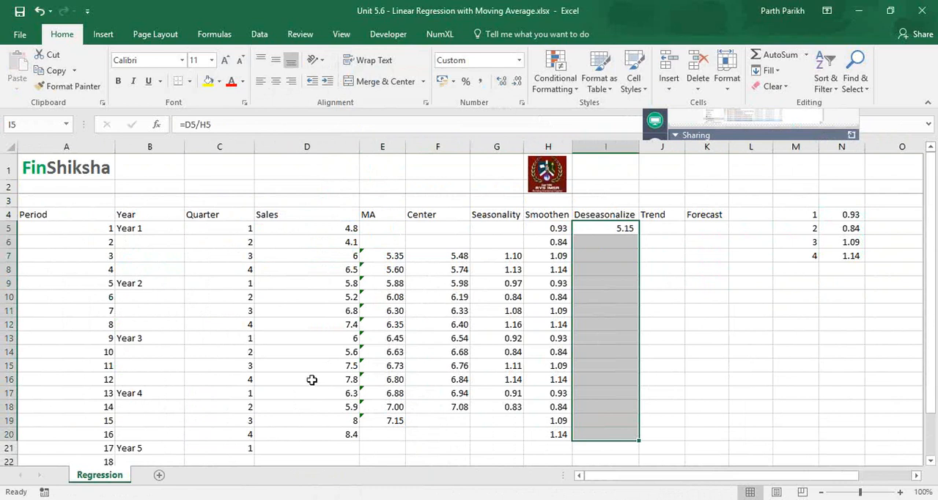
key("shift+BackSpace")
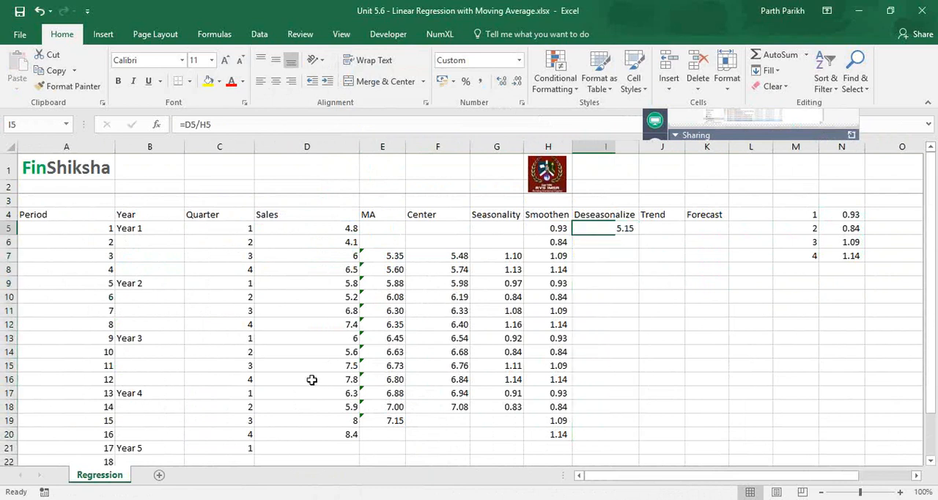
- Review the Smoothen and Sales values in row 5 and fill the Deseasonalize formula from I5 down to I20
key("Left")
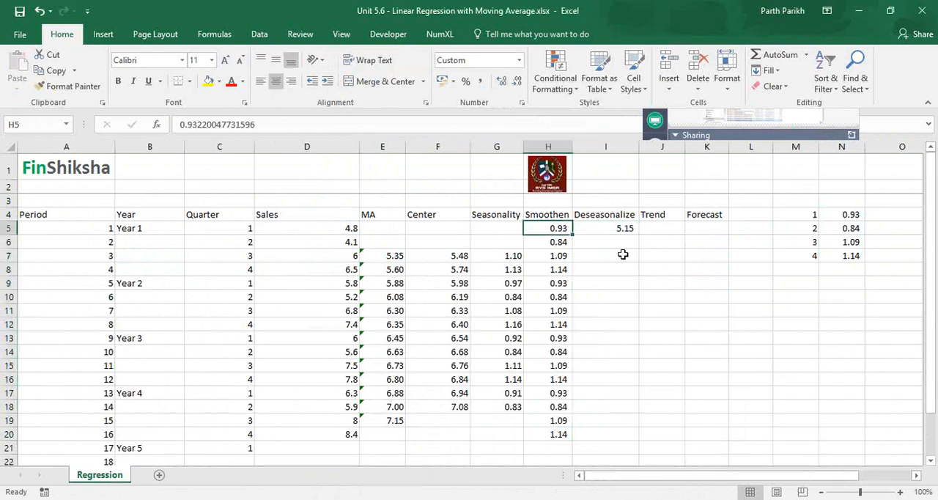
left_click(286, 229)
key("Right")
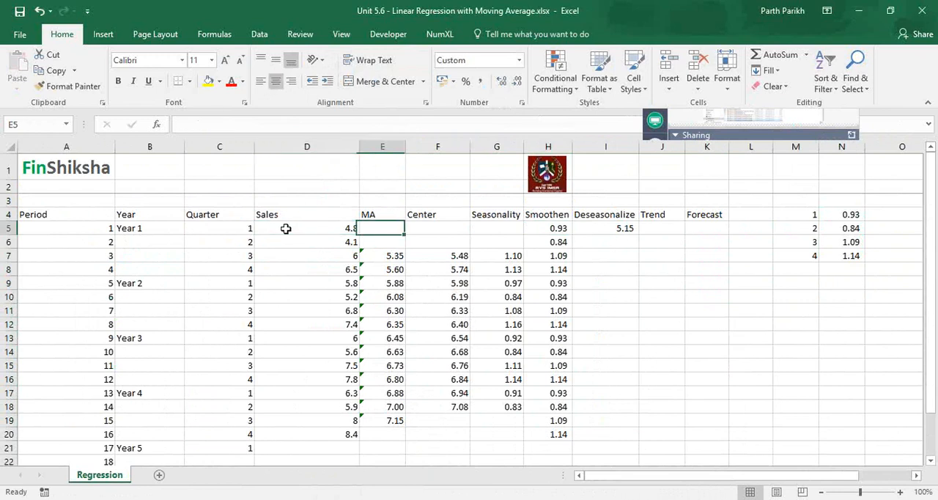
key("Right")
key("Right")
key("Right")
key("Right")
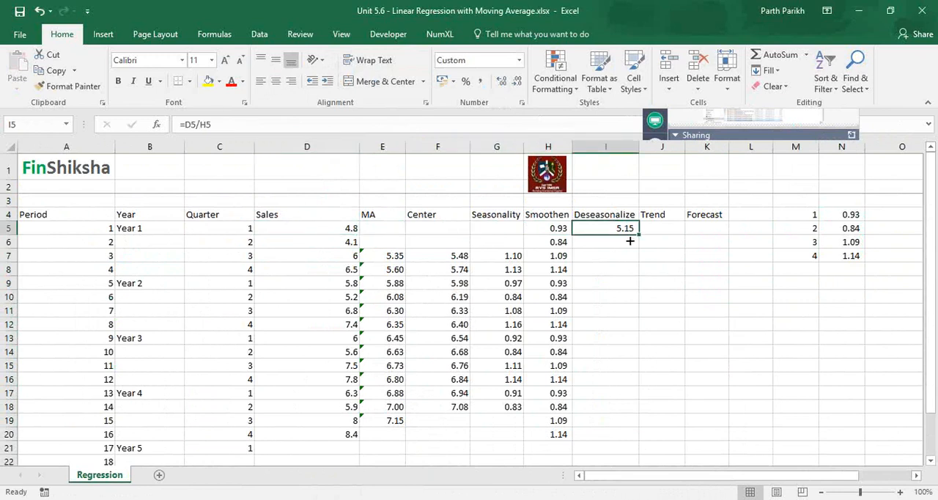
left_click_drag(629, 241, 644, 440)
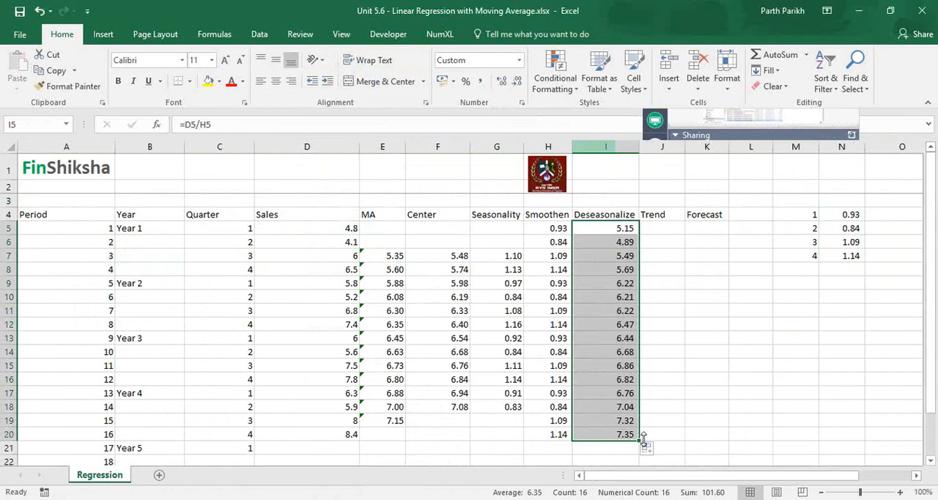
- Examine the Deseasonalize, Trend and Forecast columns at the first period in row 5
left_click(681, 253)
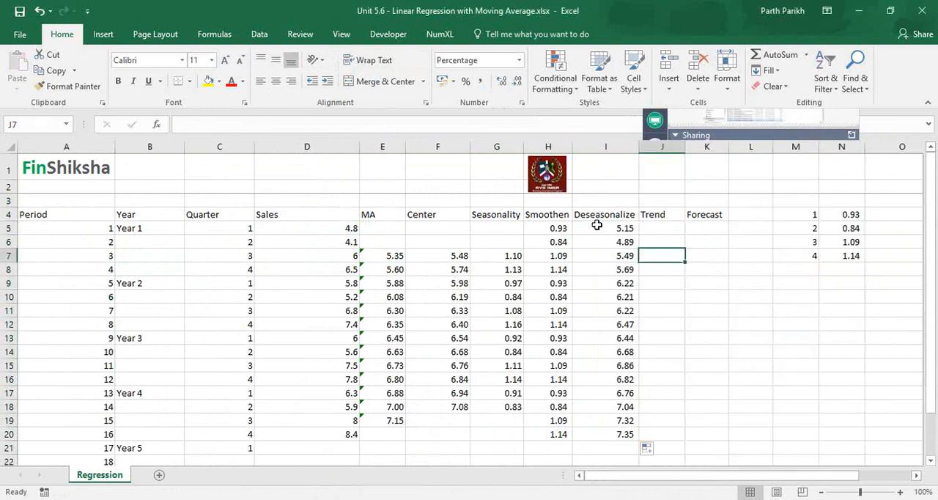
left_click(597, 225)
key("Right")
key("Right")
key("Right")
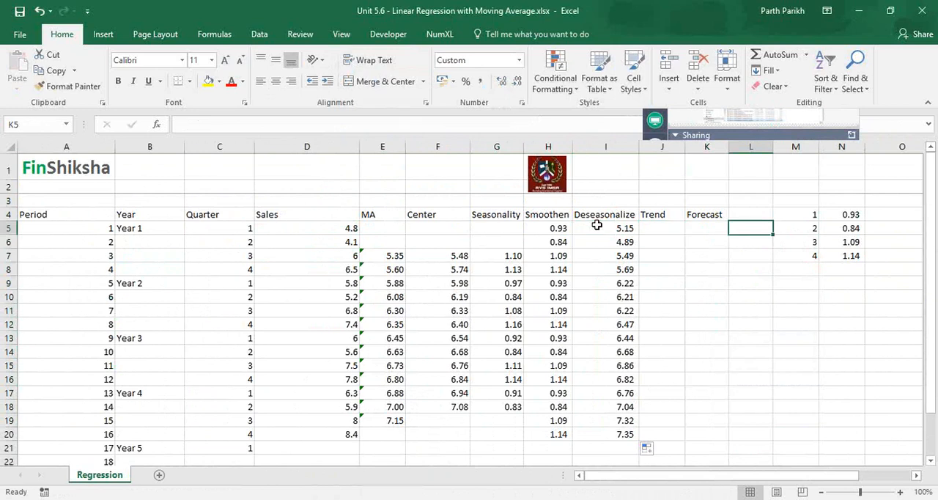
key("Right")
key("Right")
key("Right")
key("Right")
key("Left")
key("Left")
key("Left")
key("Left")
key("Left")
key("Left")
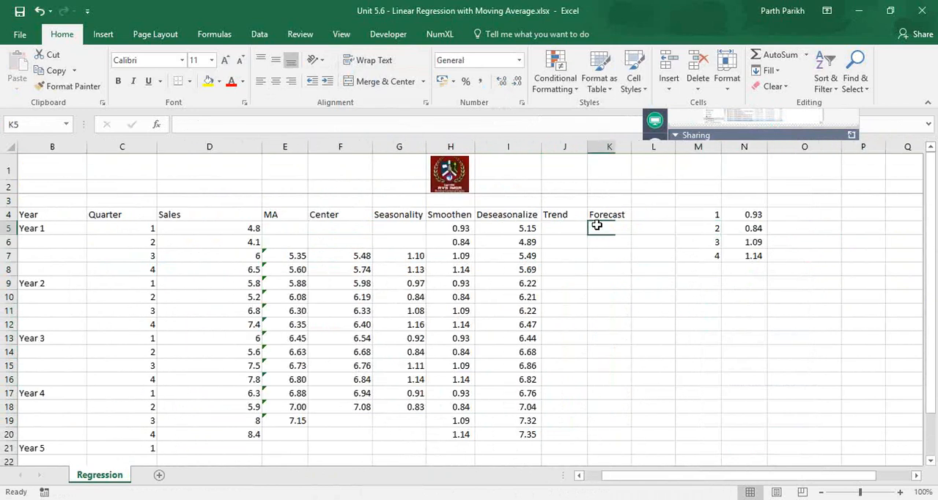
key("Right")
key("Left")
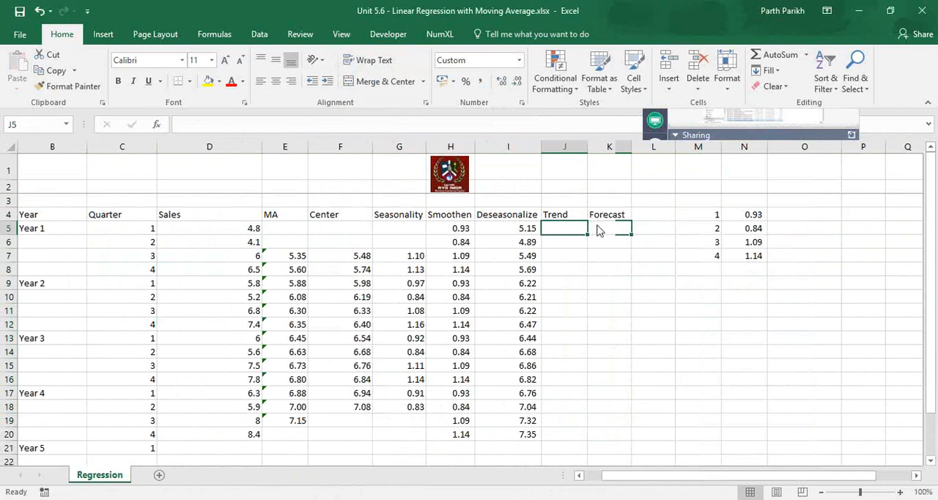
- Review row 5 from the empty Trend cell back to Sales, and the Sales column down to the Year 5 periods
left_click(767, 247)
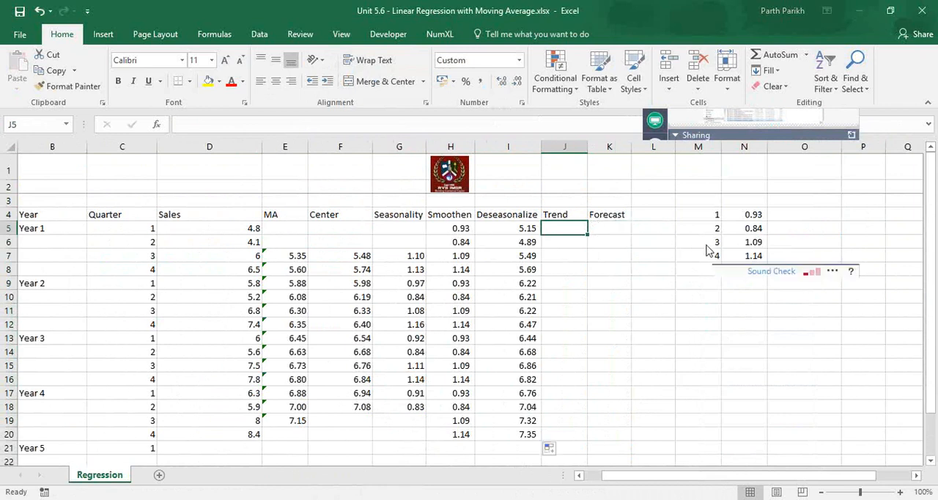
left_click(559, 228)
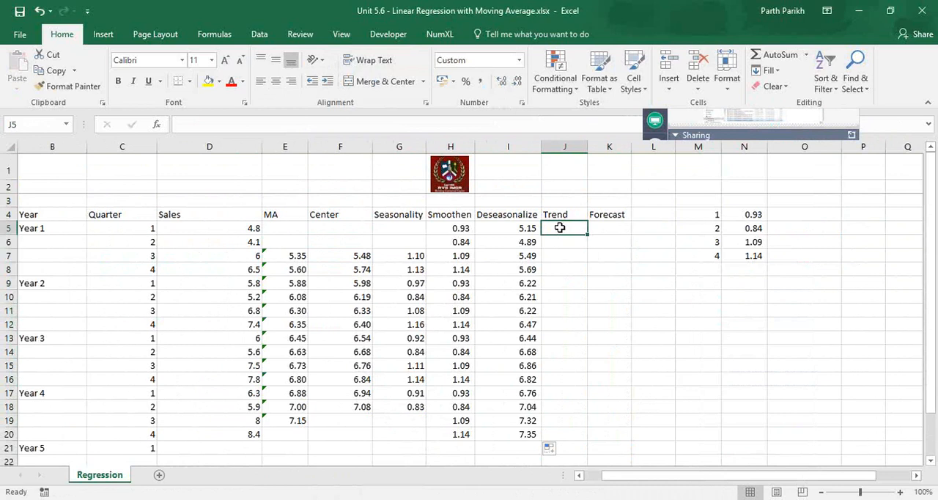
key("Left")
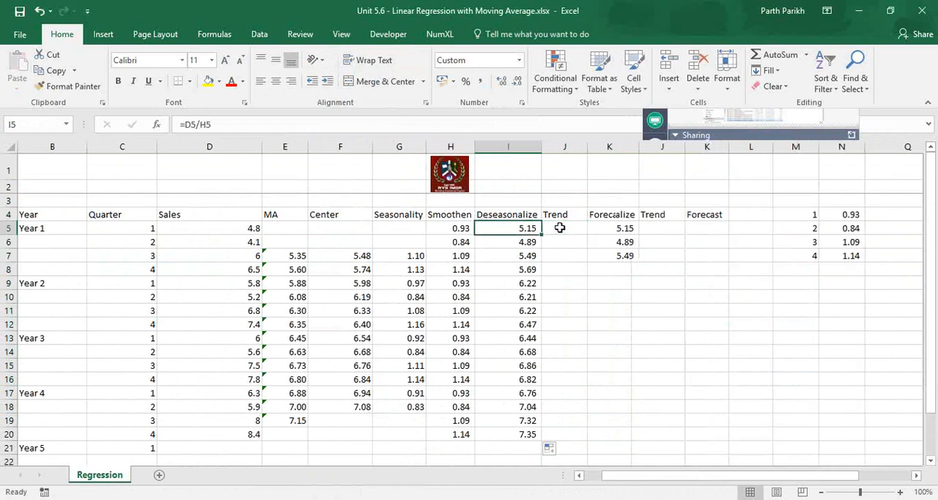
key("Left")
key("Left")
key("Left")
key("Left")
key("Left")
key("Left")
key("Left")
key("Right")
key("Right")
key("Right")
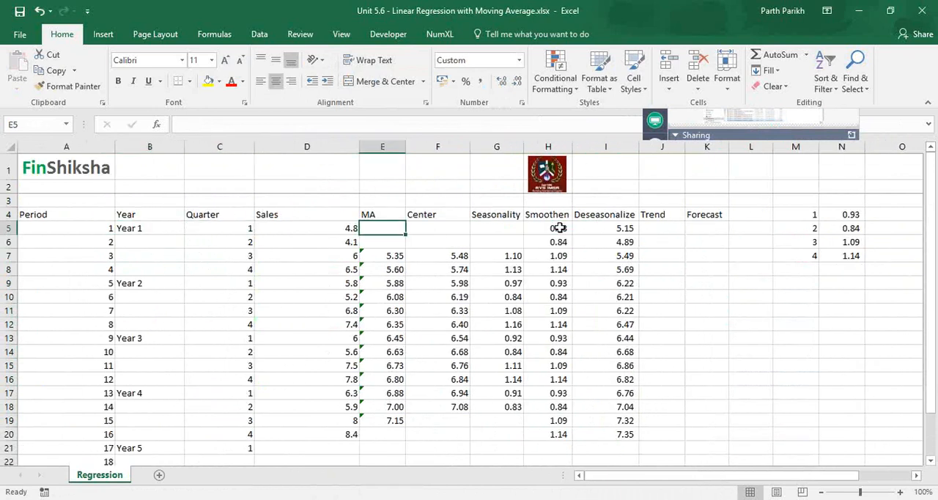
key("Left")
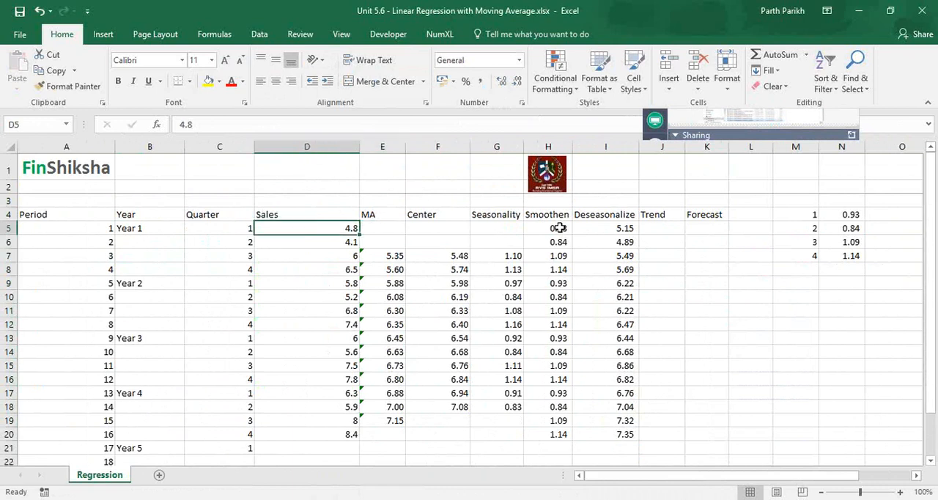
key("Down")
key("Down")
key("Down")
key("Down")
key("Down")
key("Down")
key("Down")
key("Down")
key("Down")
key("Down")
key("Down")
key("Down")
key("Down")
key("Down")
key("Down")
key("Down")
key("Down")
key("Down")
key("Down")
key("Down")
key("Down")
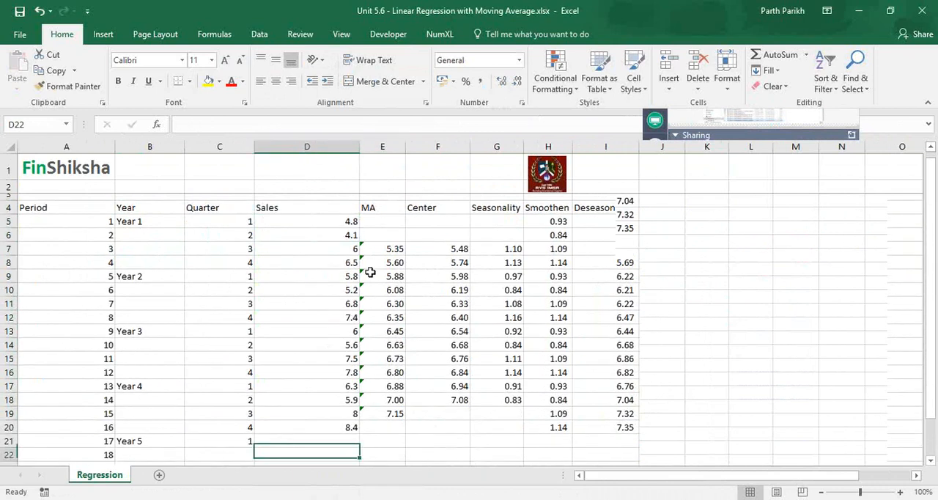
- Start the Regression analysis tool and set the Input Y Range to the Period cells A4:A20 including the header
left_click(86, 342)
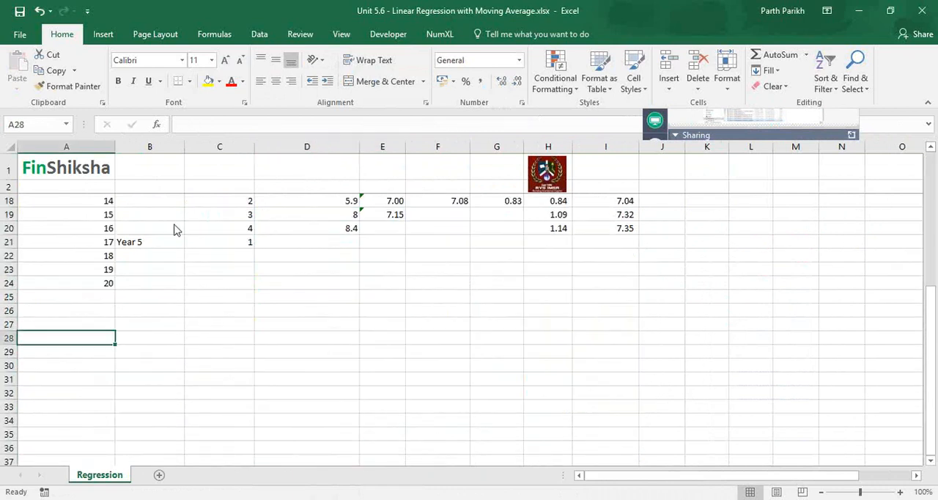
left_click(260, 33)
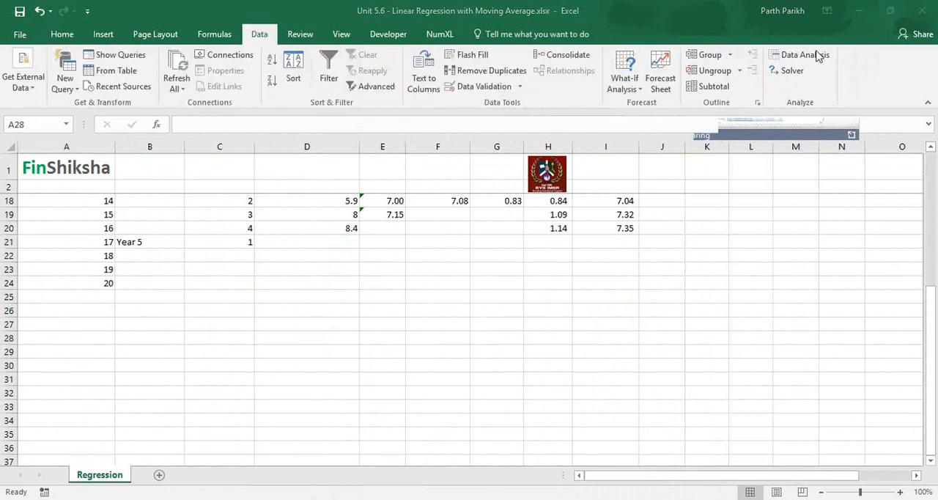
left_click(814, 57)
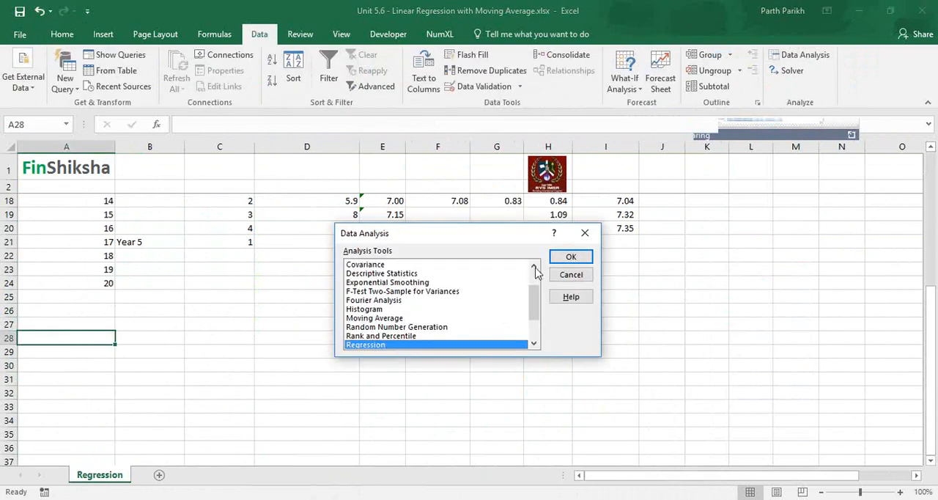
left_click(570, 258)
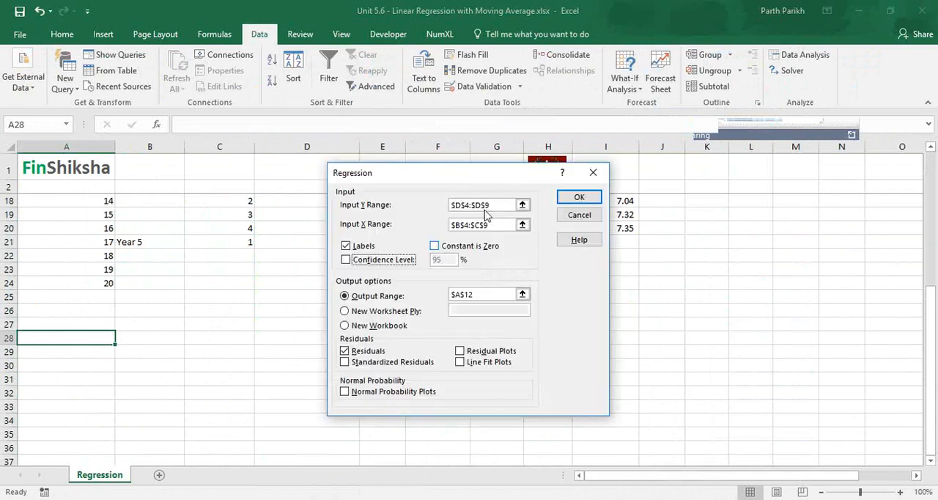
left_click(485, 207)
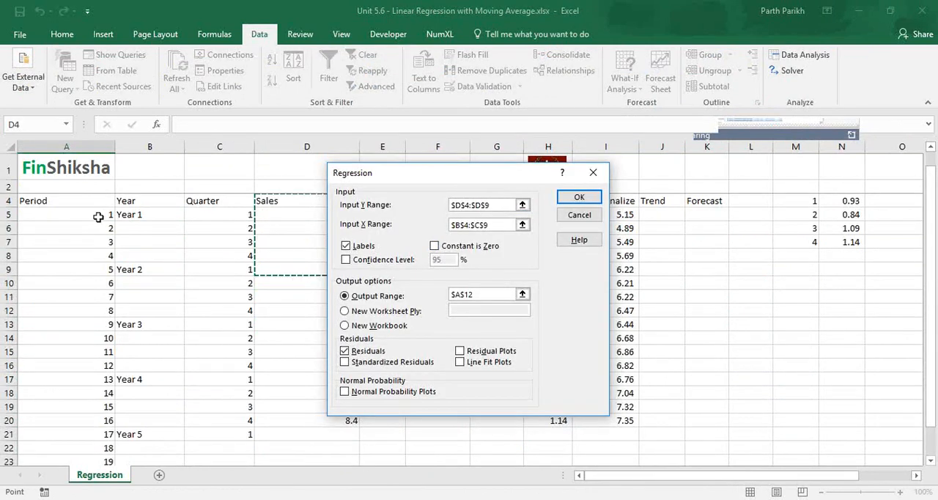
left_click(99, 217)
left_click(101, 204)
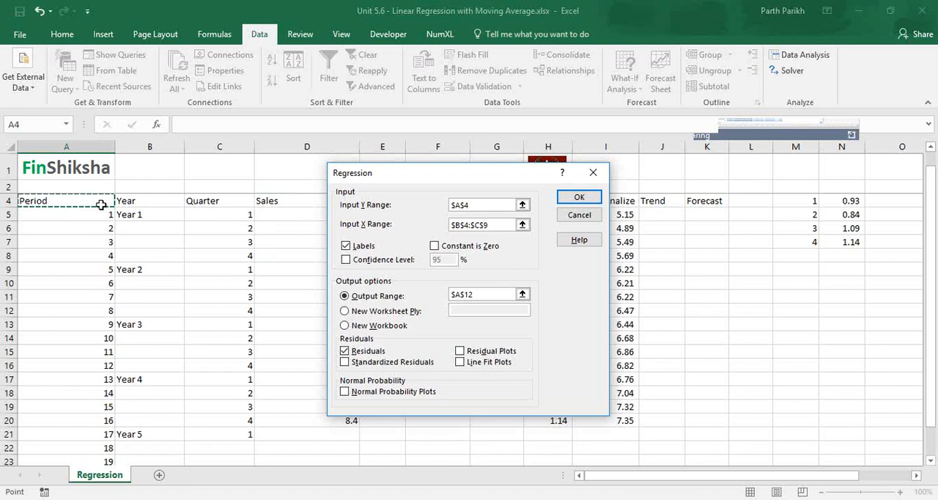
key("shift+Down")
key("shift+Down")
key("shift+Down")
key("shift+Down")
key("shift+Down")
key("shift+Down")
key("shift+Down")
key("shift+Down")
key("shift+Down")
key("shift+Down")
key("shift+Down")
key("shift+Down")
key("shift+Down")
key("shift+Down")
key("shift+Down")
key("shift+Down")
key("shift+Down")
key("shift+Up")
- Set the Input X Range to the Sales cells D4:D20 including the header
left_click(511, 228)
left_click(288, 198)
key("shift+Down")
key("shift+Down")
key("shift+Down")
key("shift+Down")
key("shift+Down")
key("shift+Down")
key("shift+Down")
key("shift+Down")
key("shift+Down")
key("shift+Down")
key("shift+Down")
key("shift+Down")
key("shift+Down")
key("shift+Down")
key("shift+Down")
key("shift+Down")
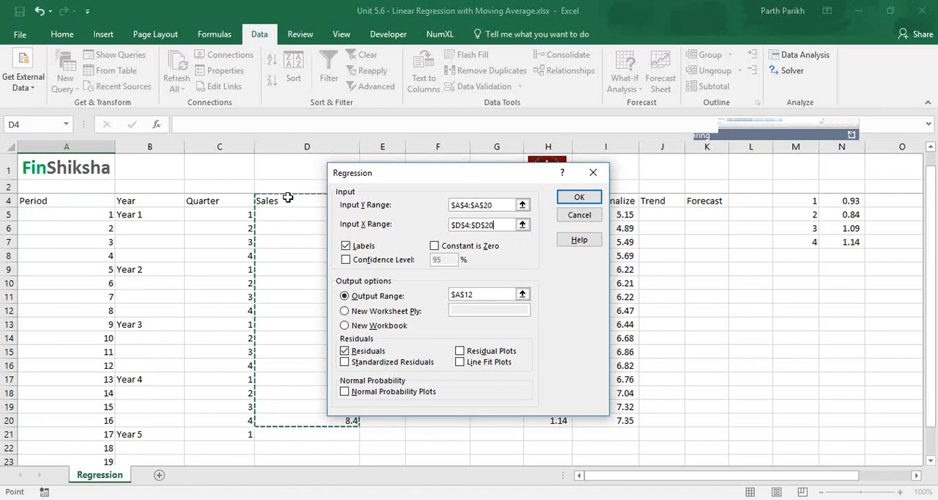
- Turn off the Residuals option and run the regression with its output range starting at A34
left_click(344, 351)
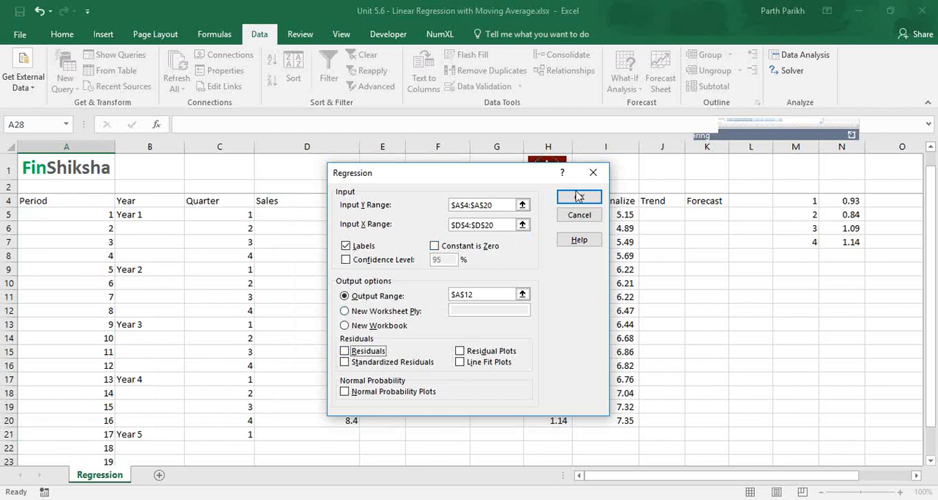
left_click(496, 288)
key("BackSpace")
key("BackSpace")
key("BackSpace")
key("BackSpace")
key("BackSpace")
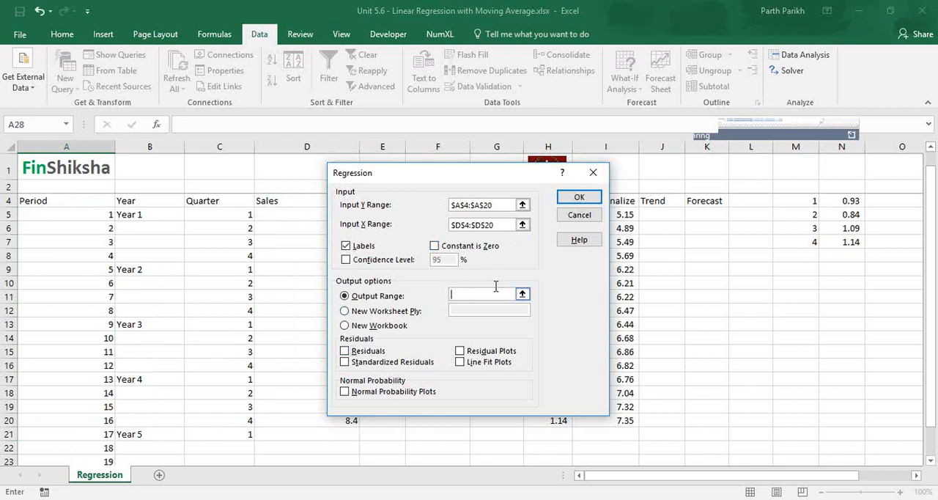
left_click(57, 385)
key("Down")
key("Down")
key("Down")
key("Down")
key("Down")
key("Down")
key("Down")
key("Down")
key("Down")
key("Down")
key("Down")
key("Down")
key("Down")
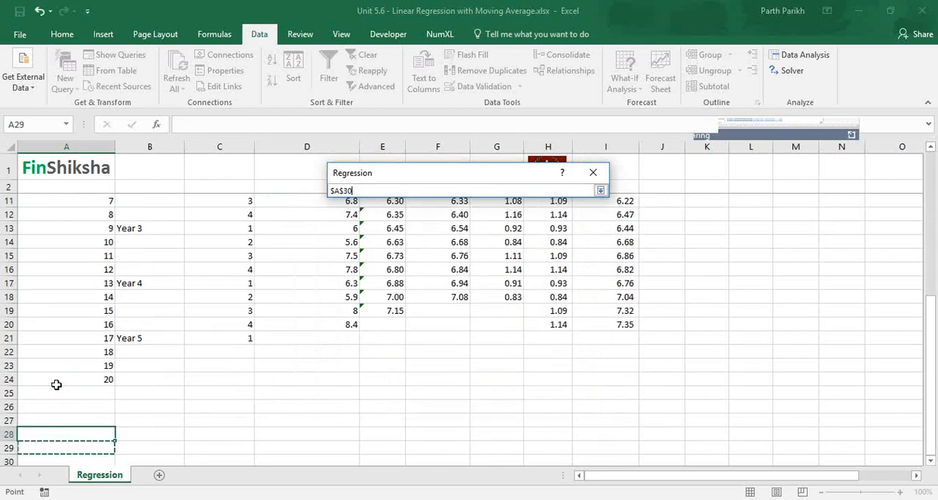
key("Down")
key("Down")
key("Down")
key("Down")
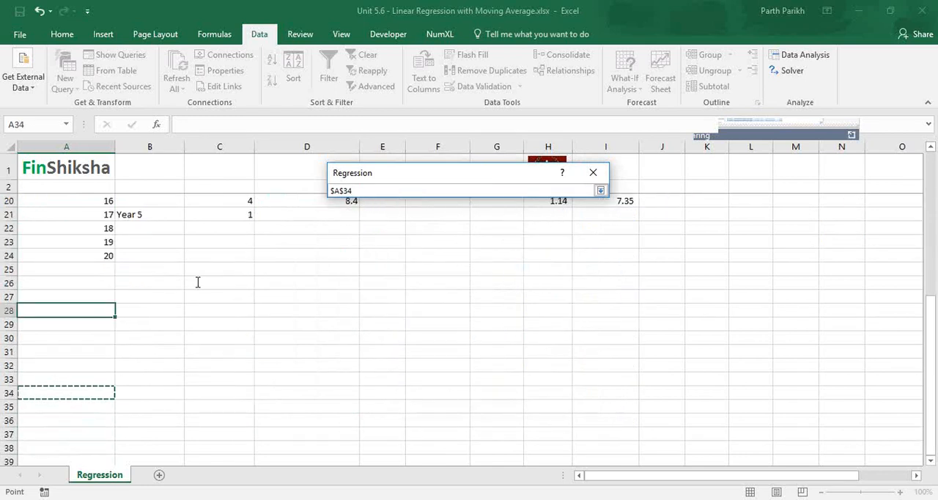
left_click(601, 191)
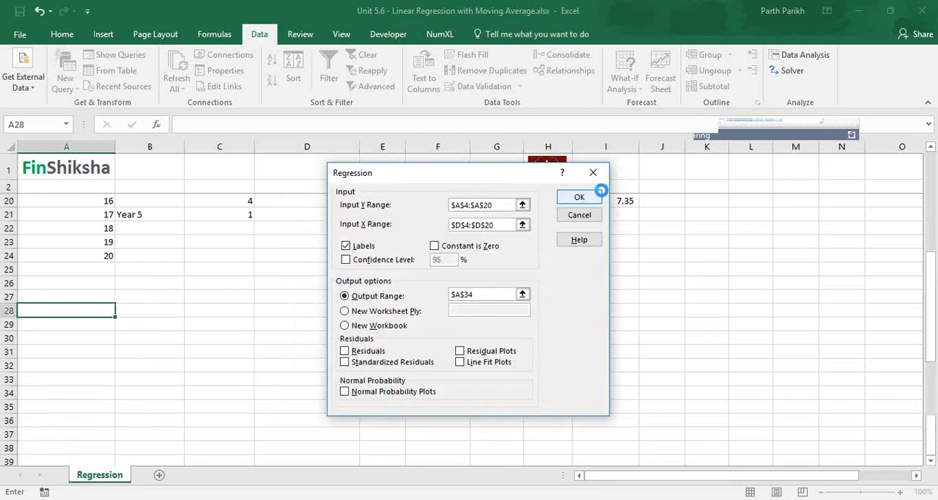
left_click(600, 192)
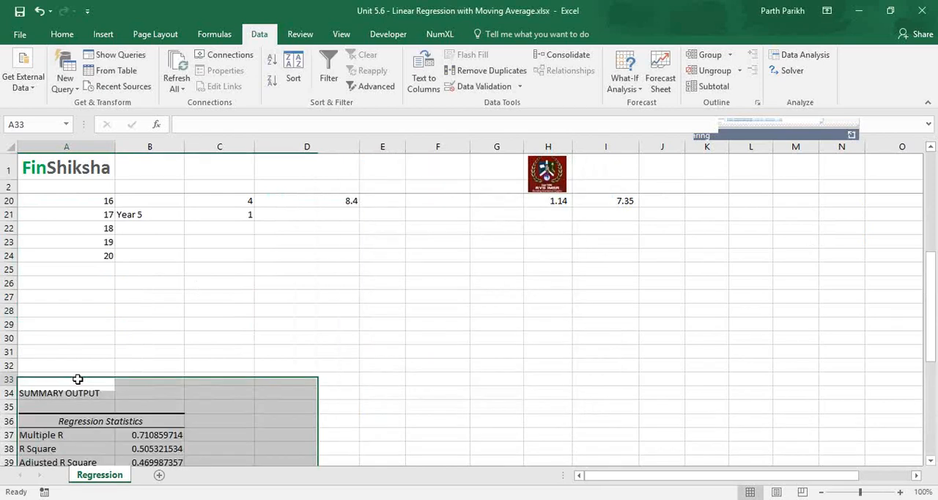
- Examine the summary output's R Square, Adjusted R Square, coefficient P-values and the ANOVA table's Significance F
scroll(77, 379, "down", 3)
left_click_drag(173, 340, 170, 352)
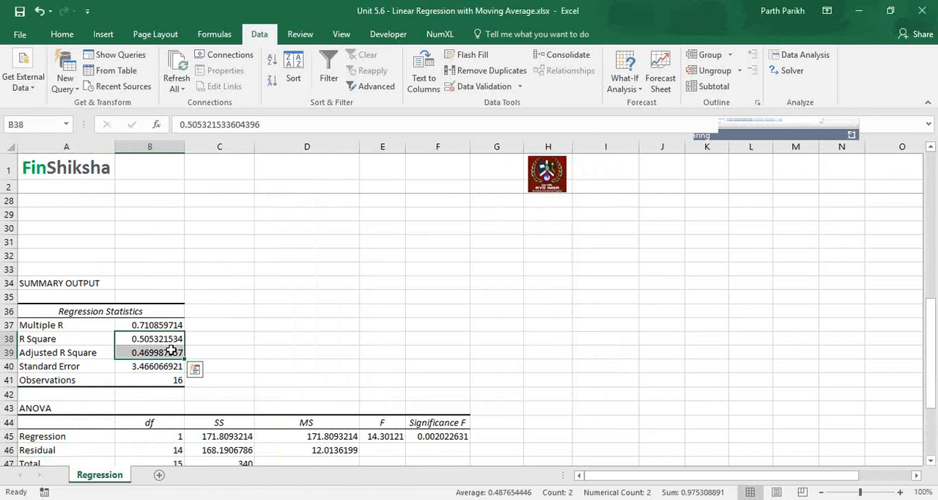
left_click(171, 352)
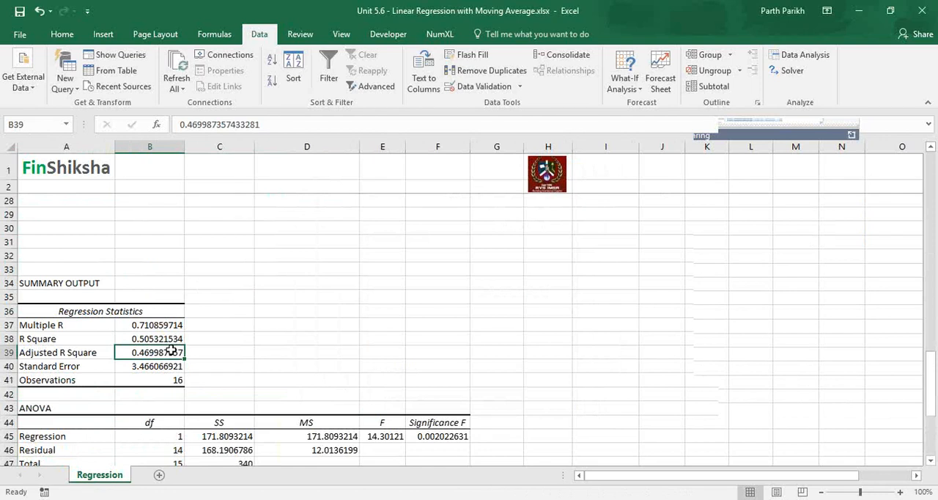
key("Down")
key("Down")
key("Down")
key("Down")
key("Down")
key("Down")
key("Down")
key("Down")
key("Down")
key("Down")
key("Down")
key("Down")
key("Down")
key("Down")
key("Down")
key("Down")
key("Down")
key("Down")
key("Down")
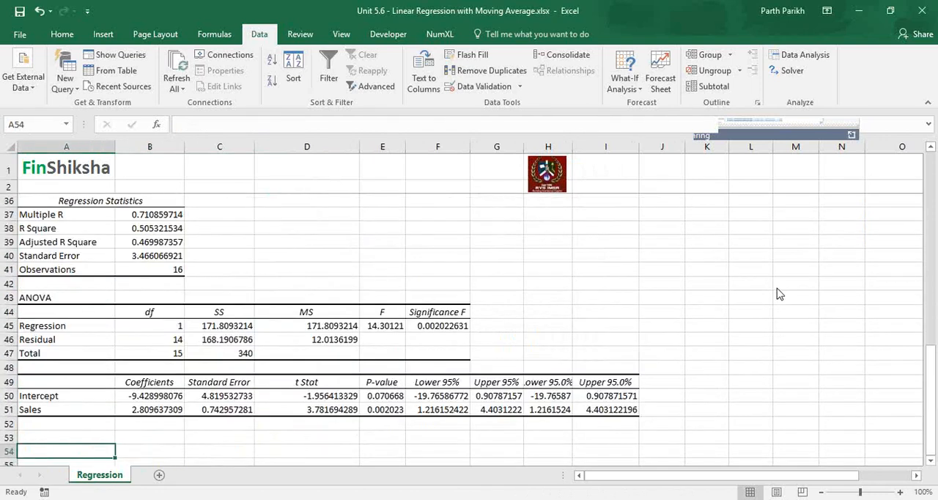
key("alt+Tab")
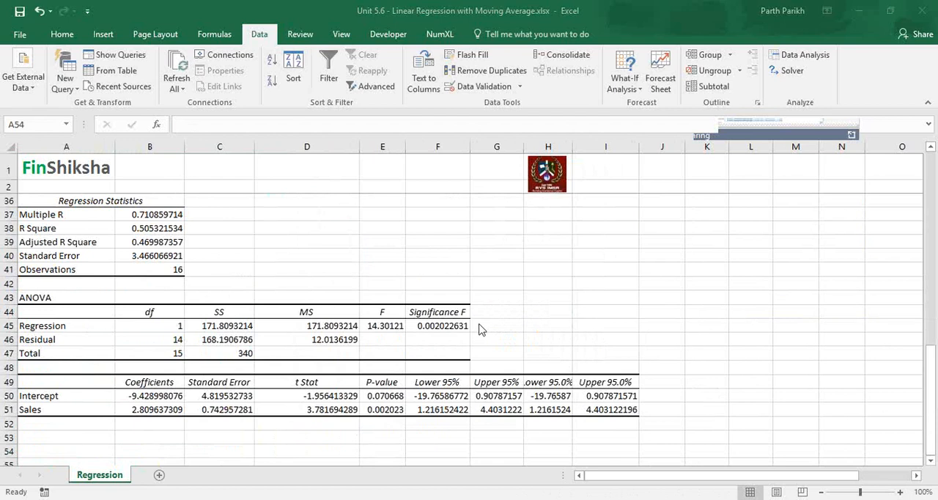
double_click(385, 408)
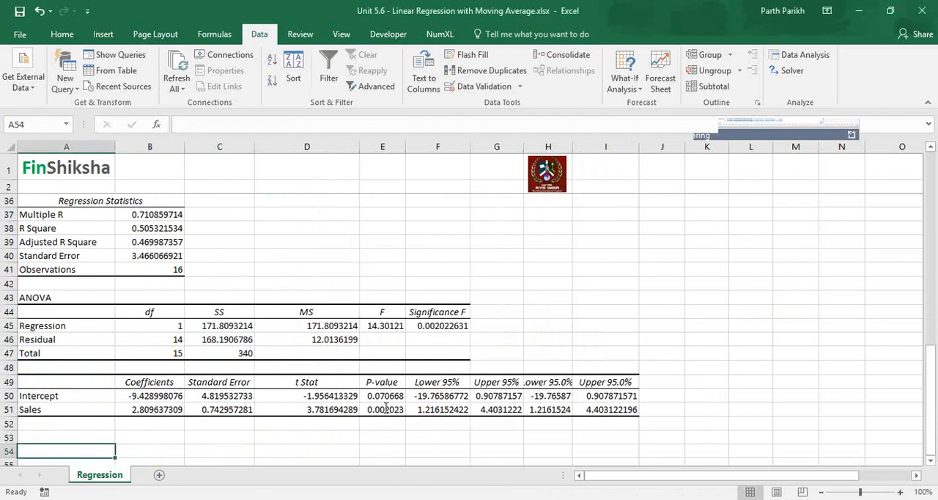
left_click(453, 326)
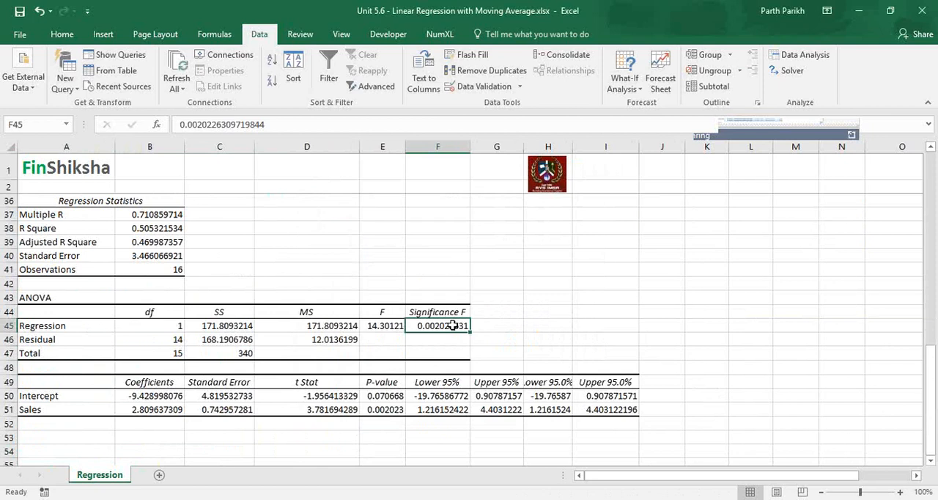
key("Up")
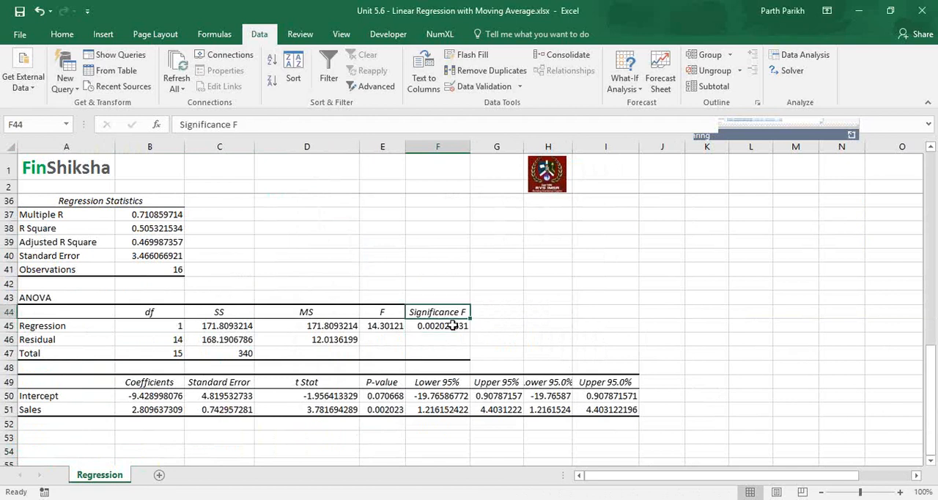
- Return to the sales table and go to the first cell of the Trend column, J5
key("ctrl+Up")
key("ctrl+Up")
key("ctrl+Up")
key("ctrl+Up")
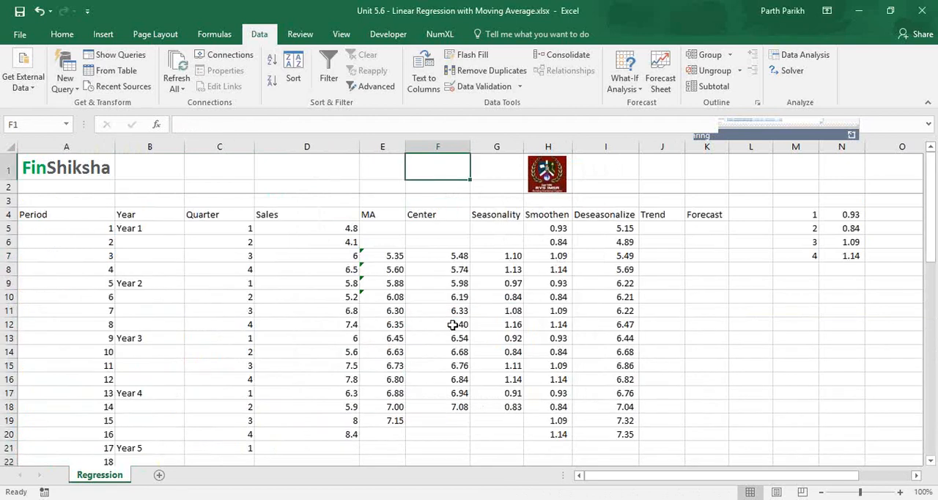
key("ctrl+Down")
key("Right")
key("Right")
key("Right")
key("Right")
key("Down")
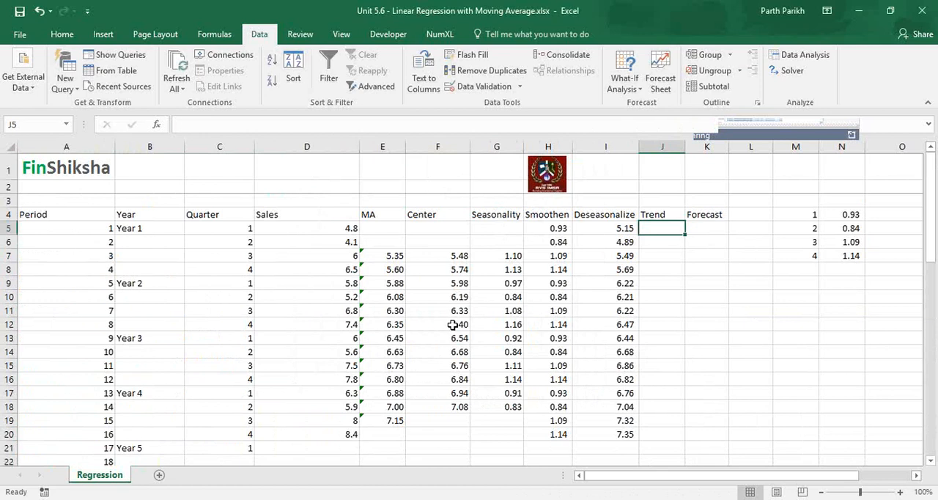
- Reopen the Regression tool and replace the Input Y Range with the Deseasonalize cells I4:I20, including the header
left_click(801, 55)
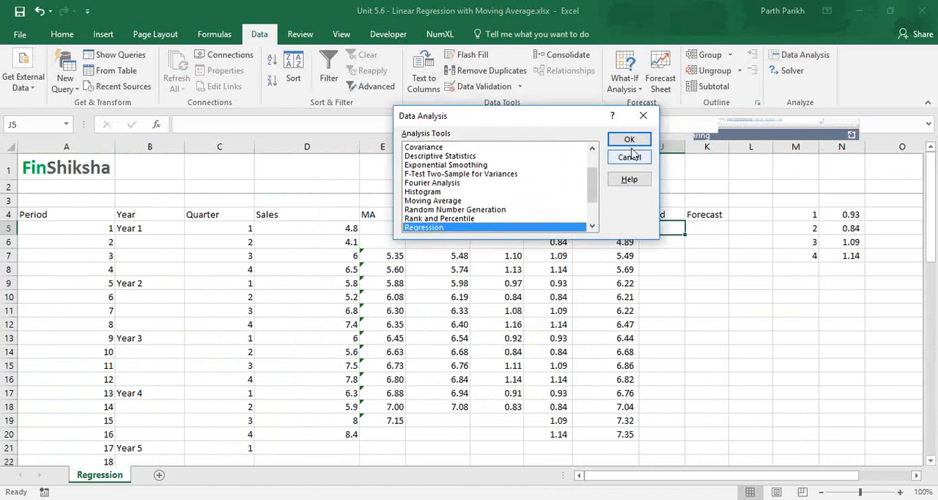
left_click(631, 144)
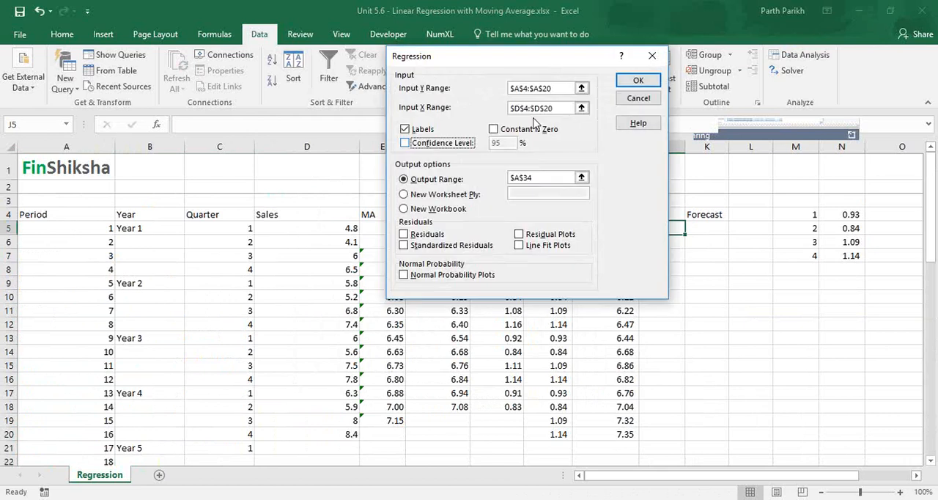
left_click(562, 89)
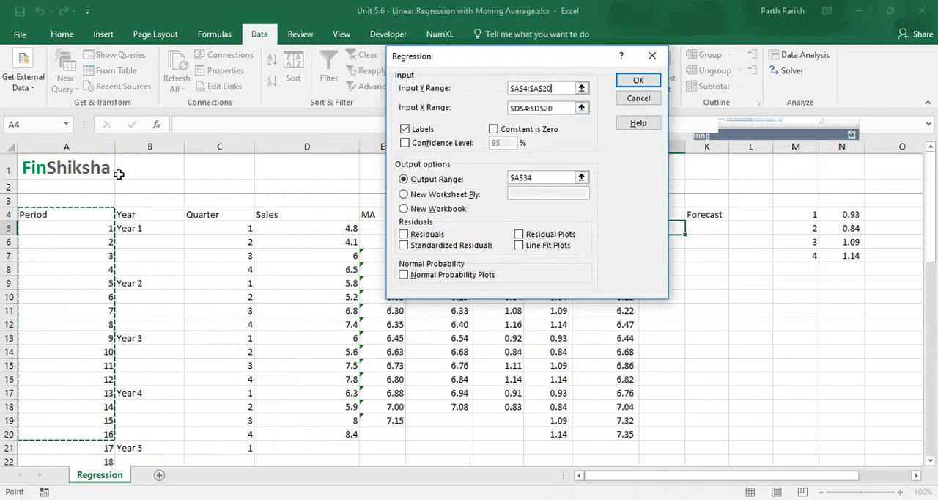
left_click_drag(474, 61, 268, 74)
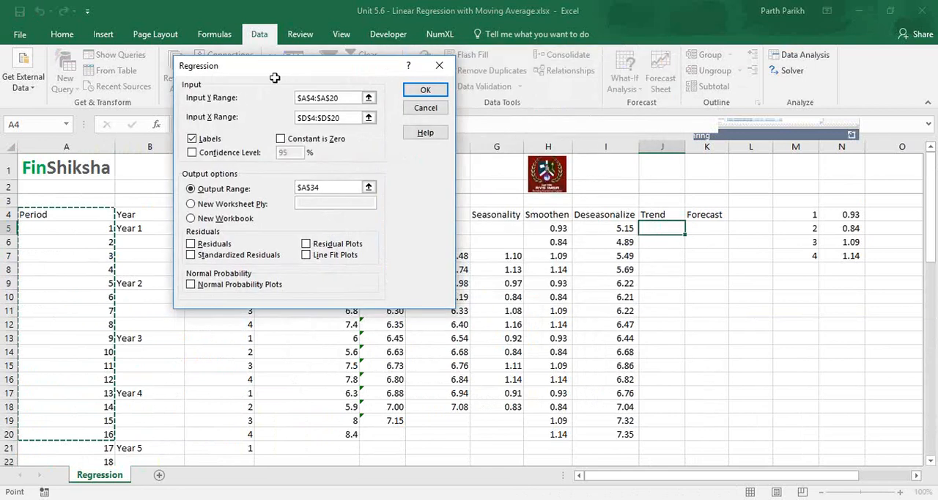
left_click(594, 217)
left_click(606, 433, "shift")
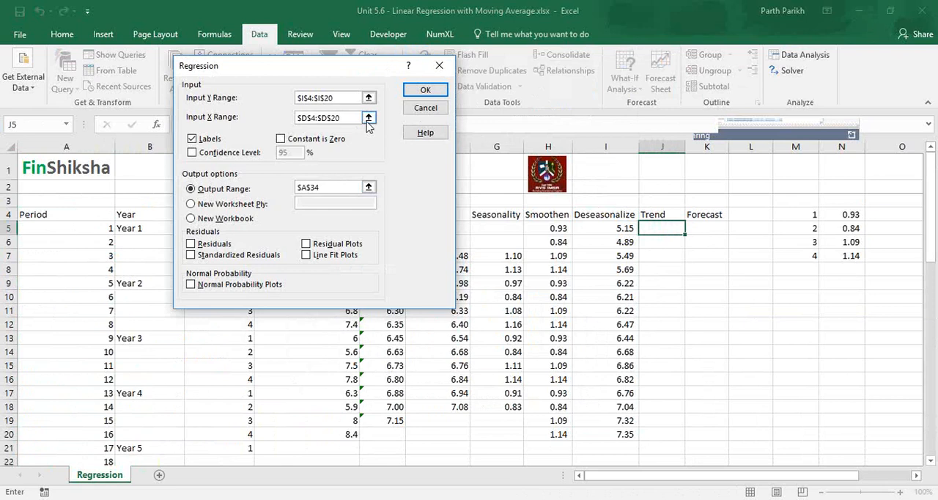
- Replace the Input X Range with the Period cells A4:A20, including the header
left_click(367, 120)
left_click_drag(85, 214, 89, 436)
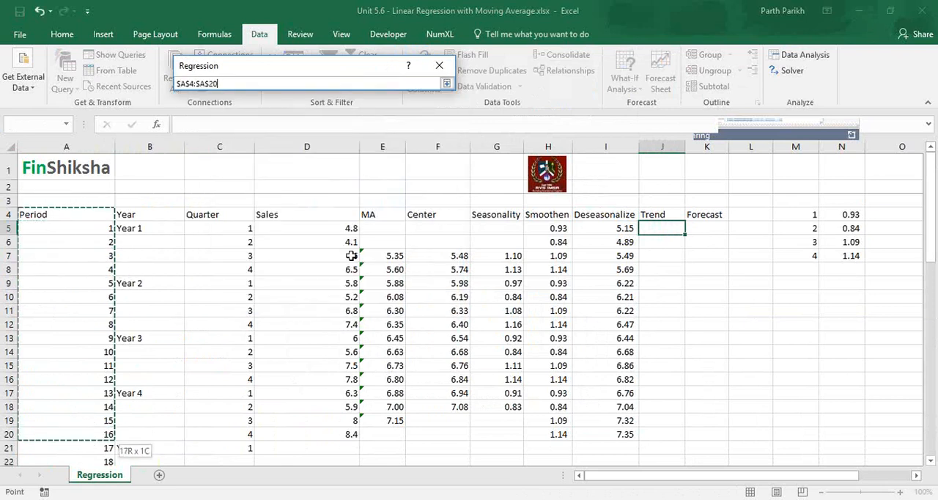
left_click(446, 83)
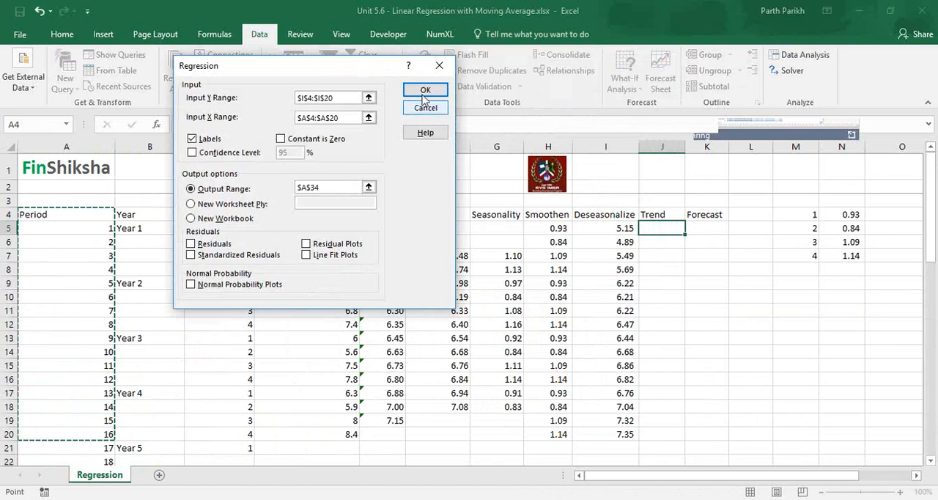
- Run the regression with its output starting at A34, replacing the earlier summary output
left_click(428, 92)
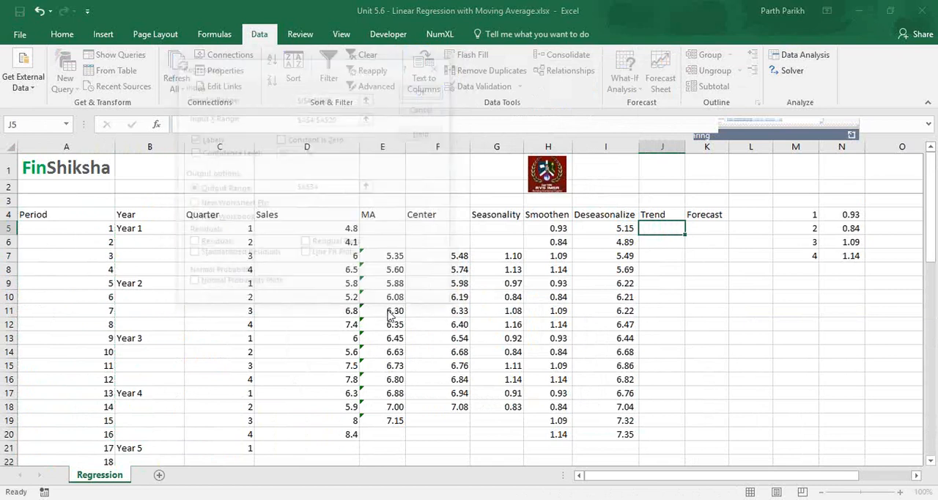
key("Return")
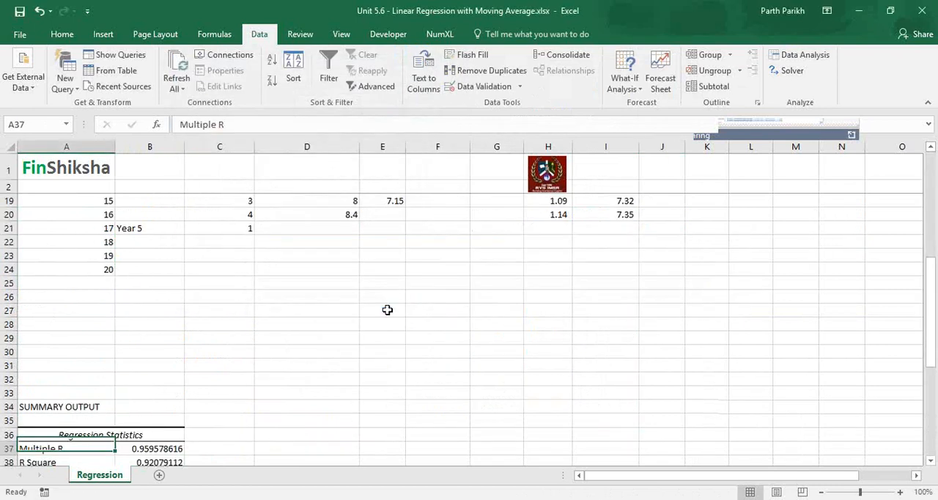
- Examine the new summary output's R Square, Adjusted R Square, Significance F and the Period coefficient's P-value
key("Up")
key("Up")
key("Up")
key("Up")
key("Up")
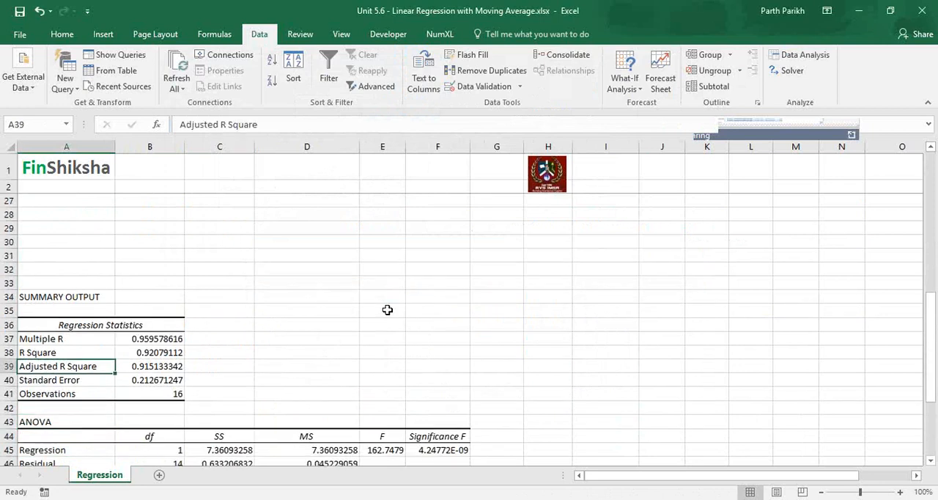
key("Up")
key("shift+Right")
key("shift+Down")
key("shift+Down")
key("Down")
key("Down")
key("Down")
key("Down")
key("Down")
key("Down")
key("Down")
key("Down")
key("Down")
key("Down")
key("Down")
key("Down")
key("Down")
key("Down")
key("Down")
key("Down")
key("Down")
key("Down")
key("Down")
key("Down")
key("Down")
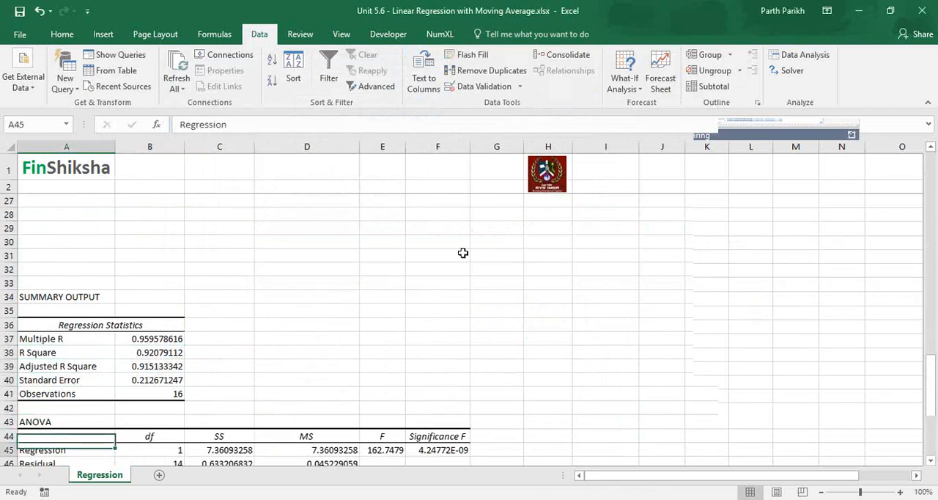
left_click(463, 256)
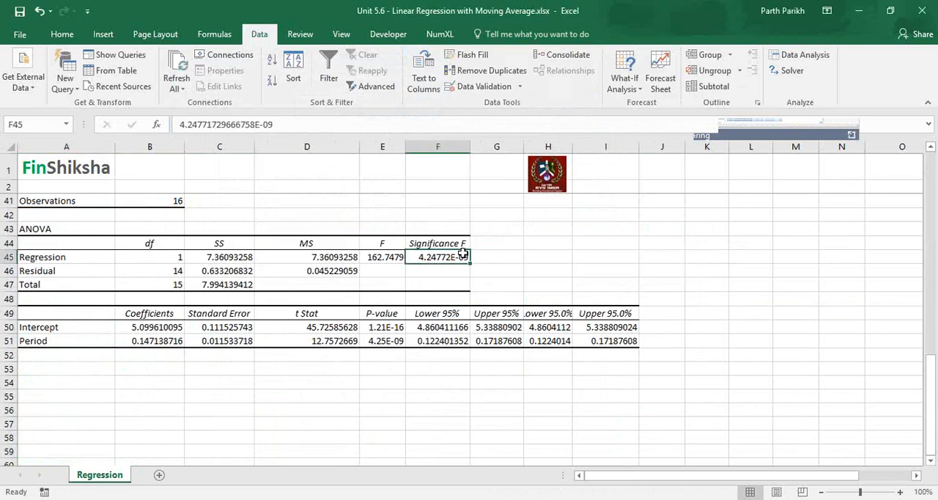
left_click(384, 339)
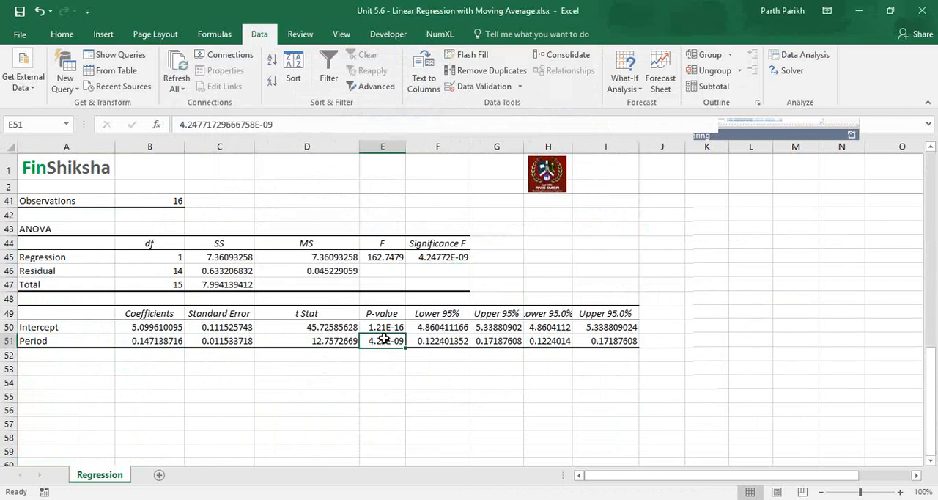
- Start the Trend formula in J5 by multiplying the period in A5 by the Period coefficient in B51
key("Up")
key("Up")
key("Up")
key("Up")
key("Up")
key("Up")
key("Up")
key("Up")
key("Up")
key("Up")
key("Up")
key("Up")
key("Up")
key("Up")
key("Up")
key("Up")
key("Up")
key("Up")
key("Up")
key("Up")
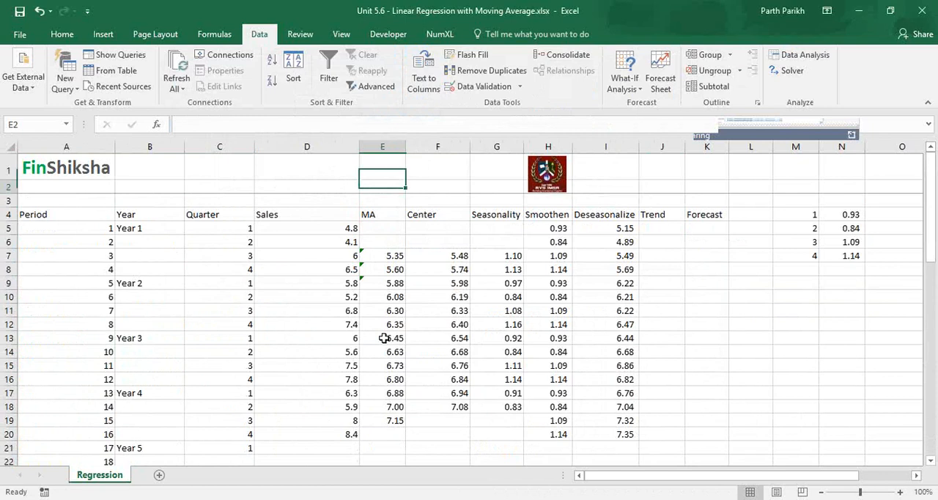
key("Right")
key("Right")
key("Right")
key("Right")
key("Right")
key("Down")
key("Down")
key("Down")
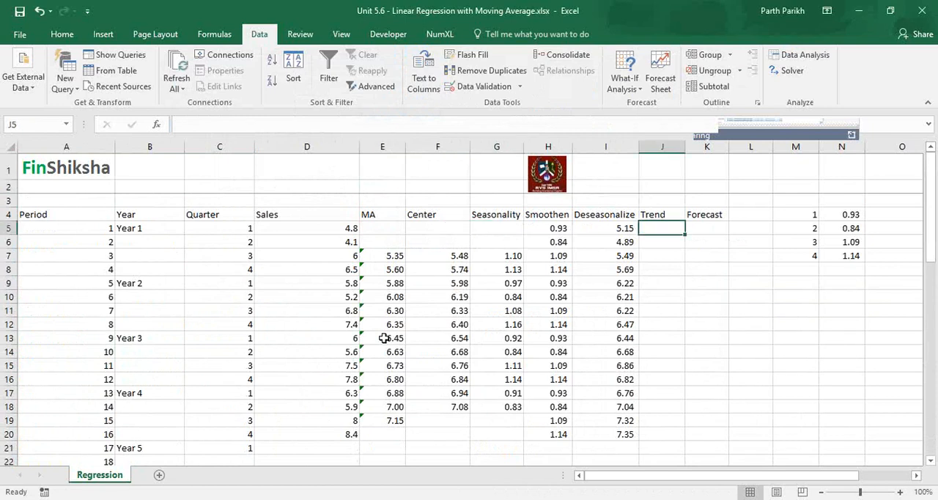
type("=")
key("Left")
key("Left")
key("Left")
key("Left")
key("Left")
key("Left")
key("Left")
key("Left")
key("Left")
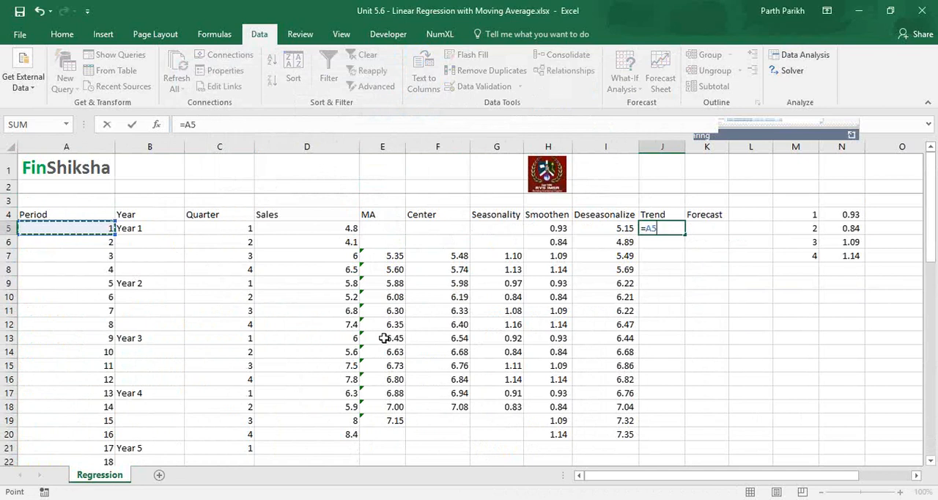
type("*")
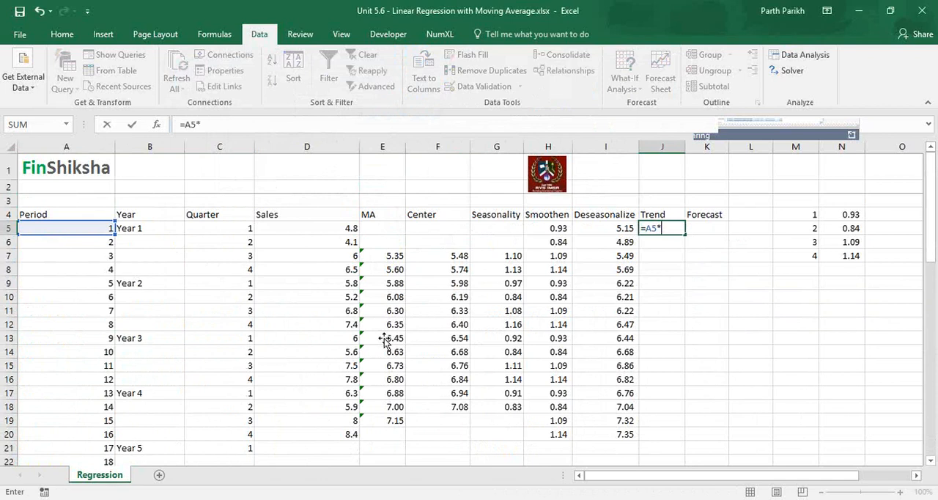
left_click(497, 337)
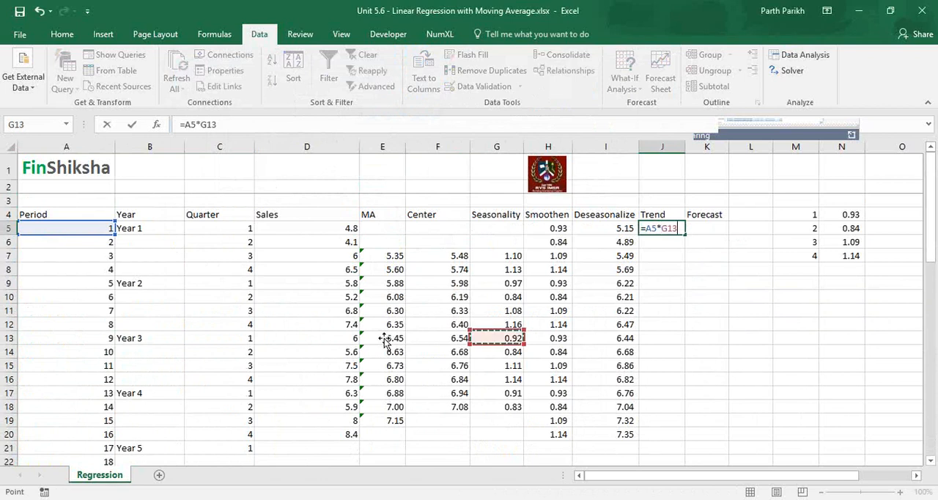
key("Down")
key("Down")
key("Down")
key("Down")
key("Down")
key("Down")
key("Down")
key("Down")
key("Down")
scroll(384, 338, "down", 10)
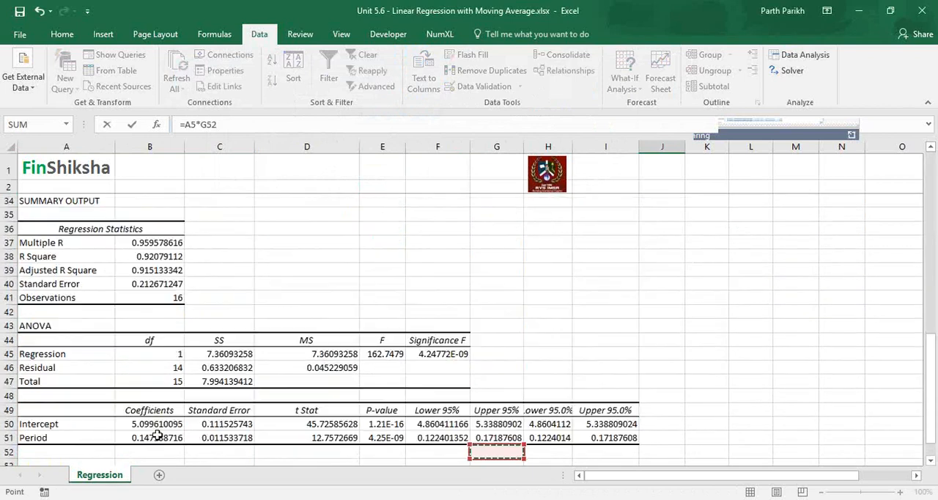
left_click(158, 436)
- Add the Intercept coefficient B50 and make both coefficient references absolute, completing J5 as =A5*$B$51+$B$50
type("+")
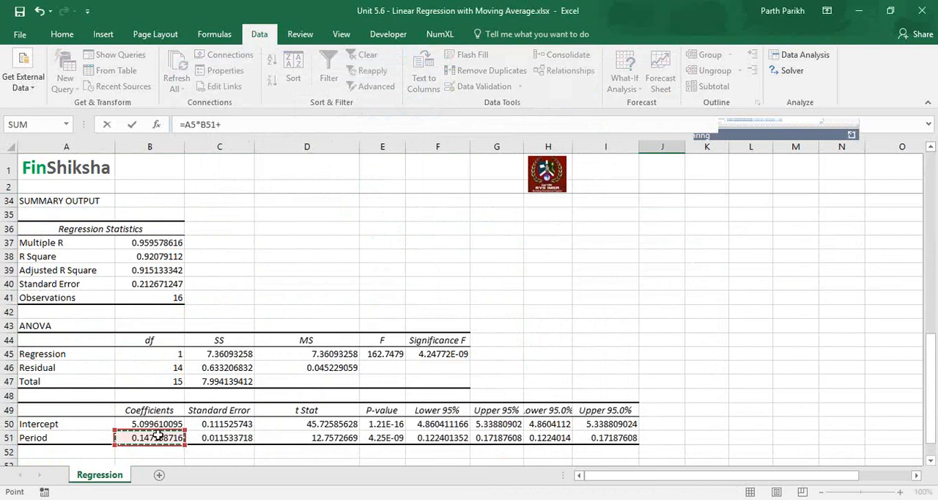
left_click(149, 424)
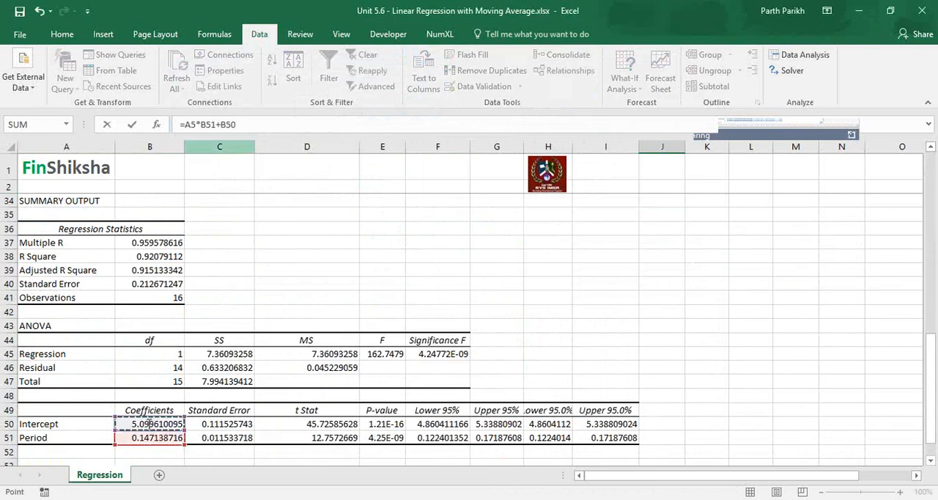
key("F2")
key("F4")
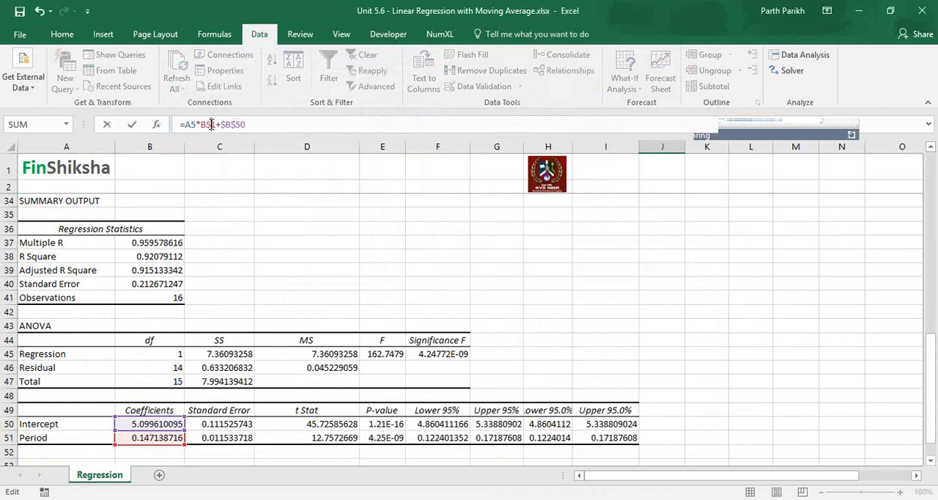
key("Return")
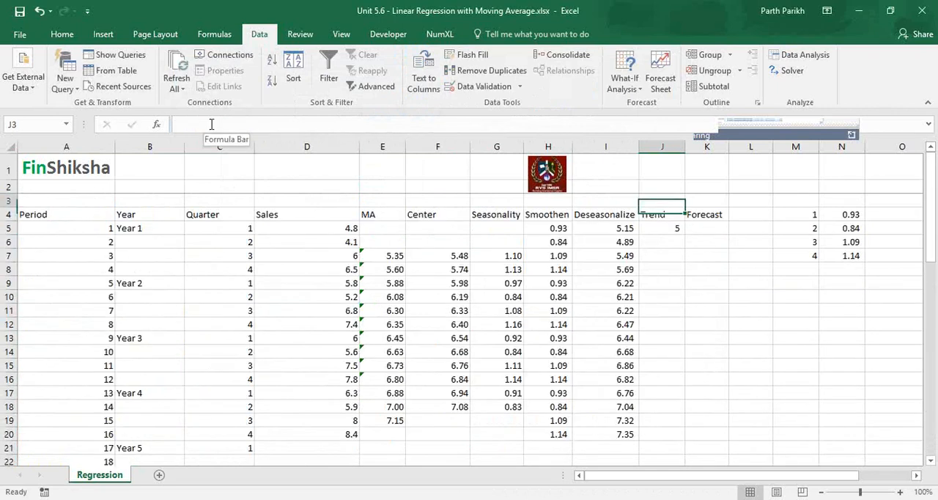
- Show two decimals in J5:K20 and fill the Trend formula from J5 down to J24
key("Down")
key("Down")
key("shift+Down")
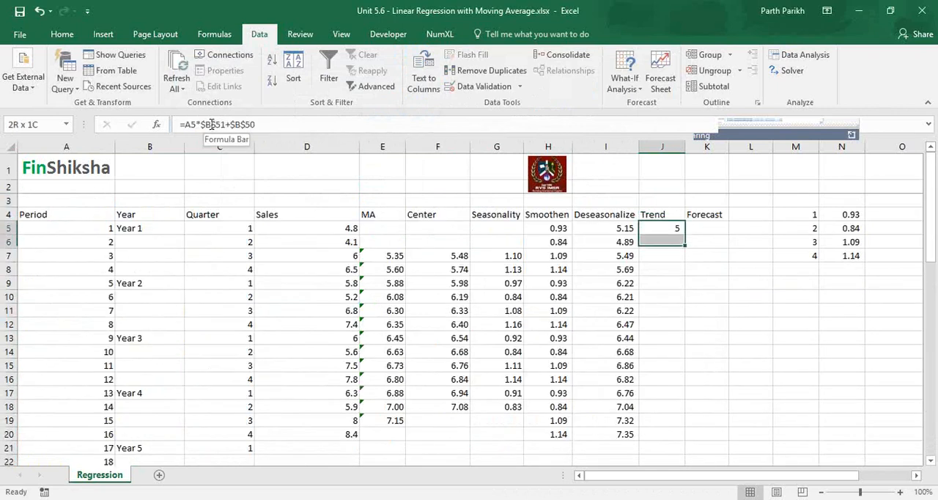
key("shift+Down")
key("shift+Down")
key("shift+Down")
key("shift+Down")
key("shift+Down")
key("shift+Down")
key("shift+Down")
key("shift+Down")
key("shift+Down")
key("shift+Down")
key("shift+Down")
key("shift+Down")
key("shift+Down")
key("shift+Down")
key("shift+Right")
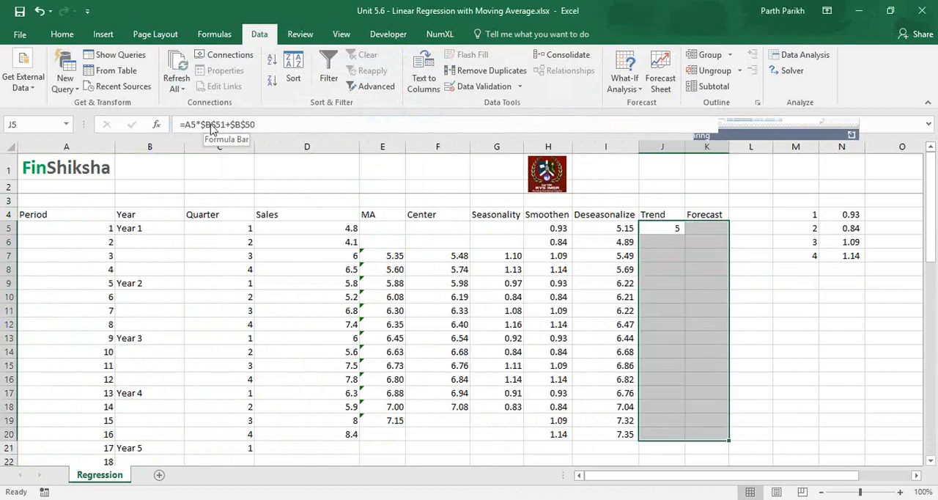
left_click(62, 34)
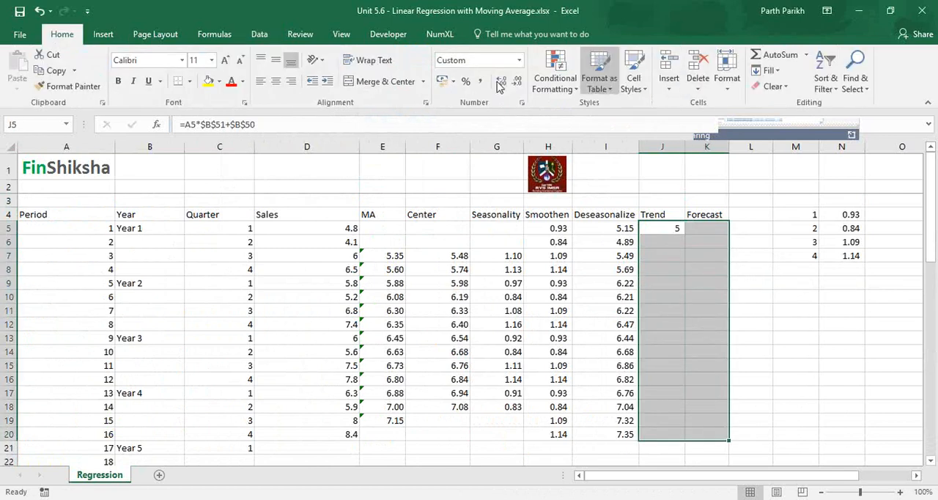
double_click(500, 82)
left_click(672, 228)
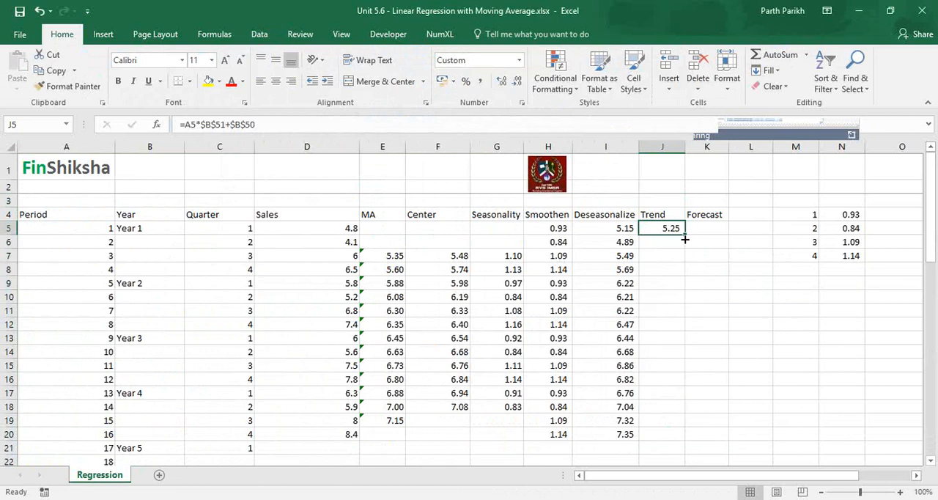
double_click(685, 234)
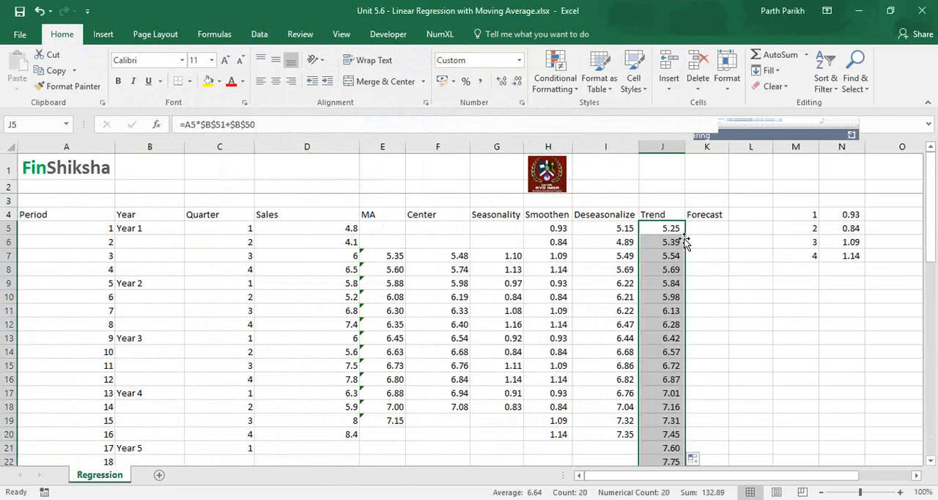
- Examine the filled Trend values from J5 through the Year 5 periods ending at J24
key("Down")
key("Down")
key("ctrl+Down")
key("Up")
key("Up")
key("Up")
key("Down")
key("Down")
key("Down")
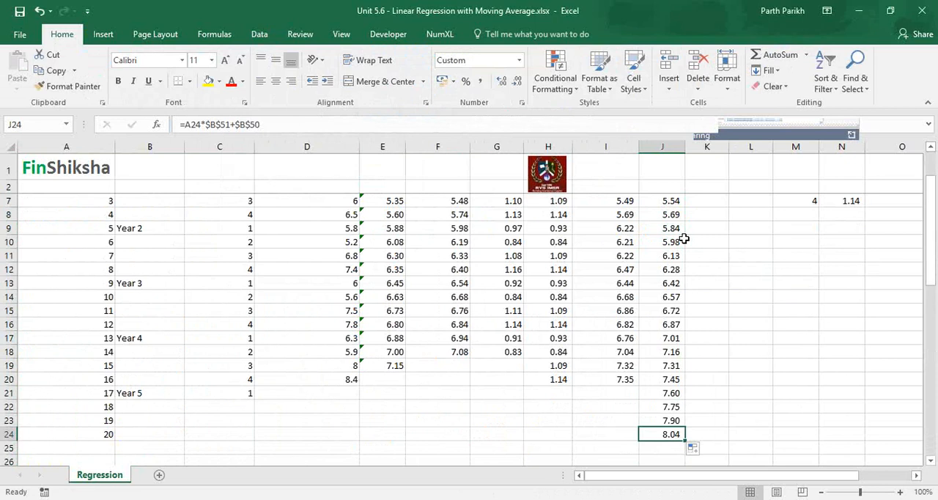
key("Up")
key("Up")
key("Up")
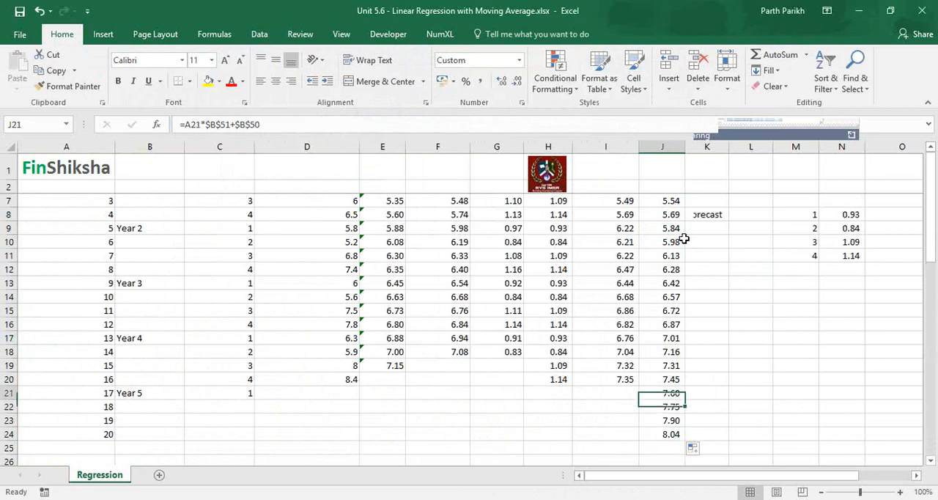
key("Page_Up")
key("Down")
key("Down")
key("Down")
key("Down")
key("Down")
key("Down")
key("Down")
key("Down")
key("Down")
key("Down")
key("Down")
key("Down")
key("Down")
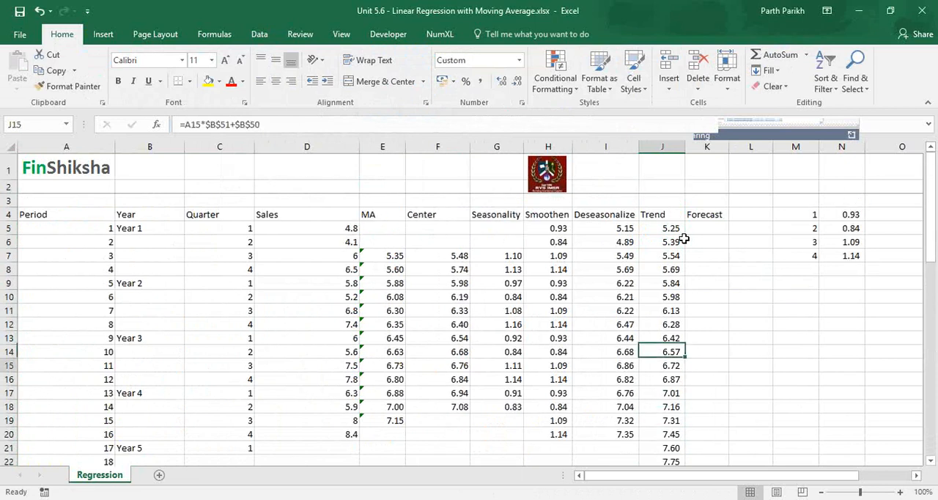
key("Down")
key("Down")
key("Down")
key("Down")
key("Down")
key("ctrl+Up")
key("Down")
key("Down")
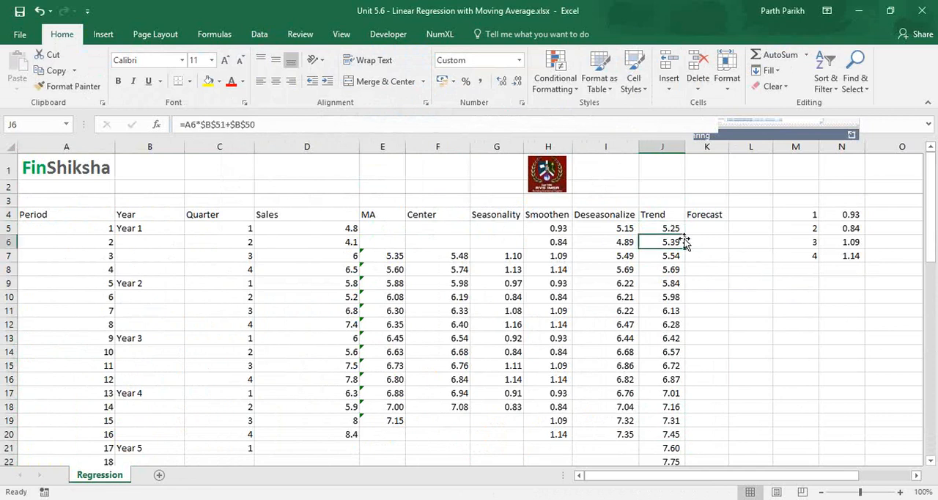
key("Up")
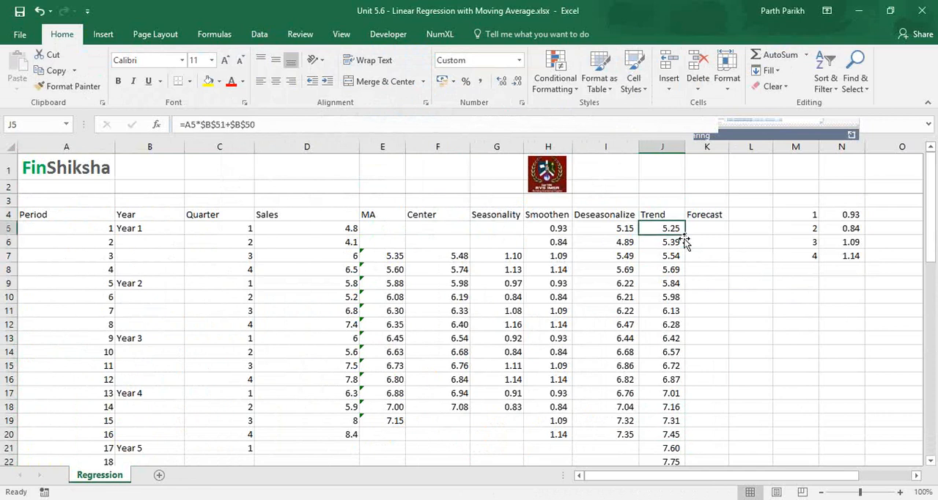
- Review the Trend values alongside the average seasonality factor for each quarter in column N
key("shift+Down")
key("shift+Down")
key("shift+Down")
key("Up")
key("Down")
key("Right")
key("Right")
key("Right")
key("Right")
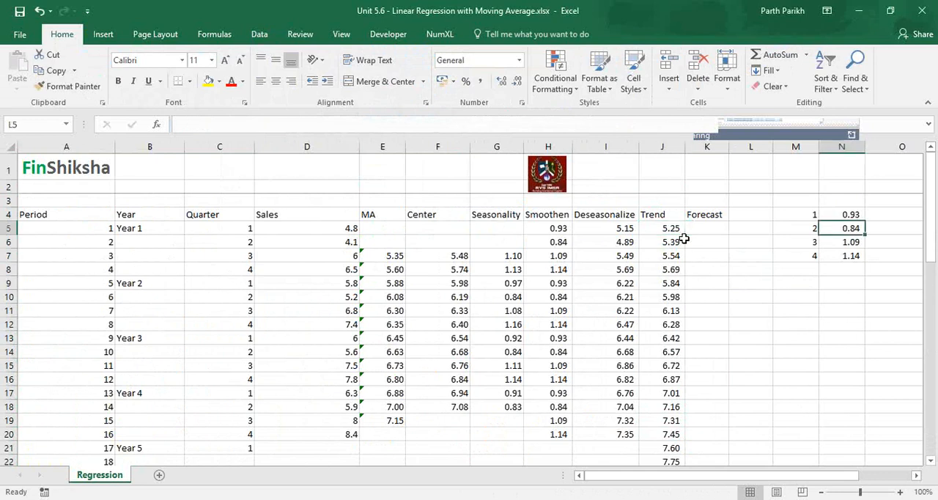
key("Right")
key("Right")
key("Left")
key("Left")
key("Left")
key("Left")
key("Left")
key("Left")
key("Left")
key("Left")
key("Left")
key("Left")
key("Left")
key("Left")
key("Left")
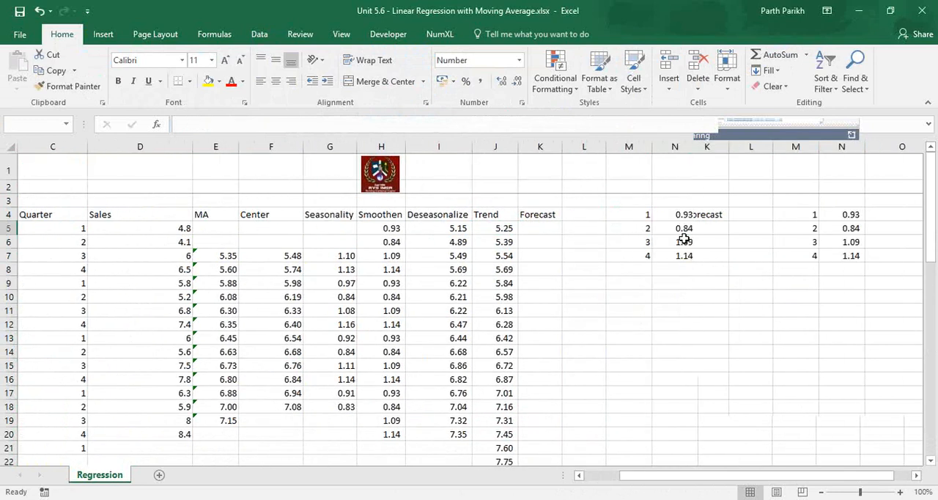
- Enter the Forecast formula =J5*H5 in K5, multiplying the trend by the smoothened seasonality
key("Right")
key("Right")
key("Right")
key("Right")
key("Right")
key("Right")
key("Right")
key("Right")
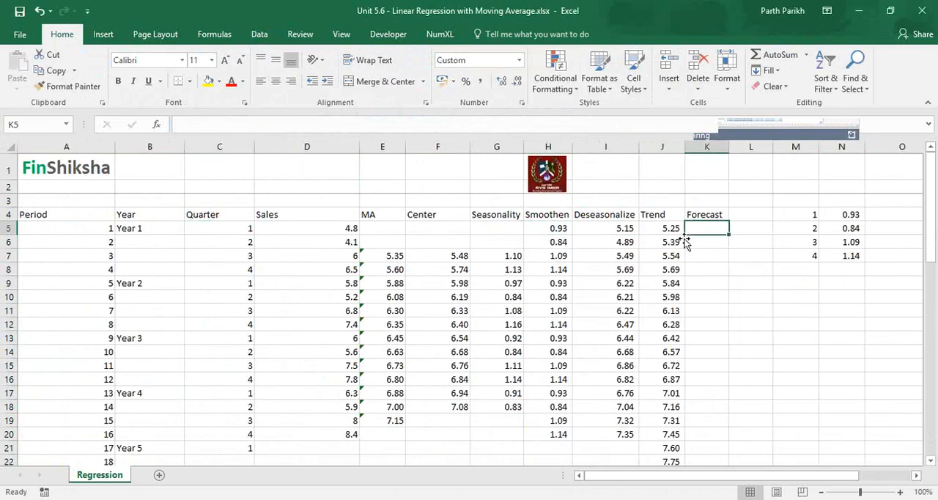
type("=I5")
key("Left")
type("*H5")
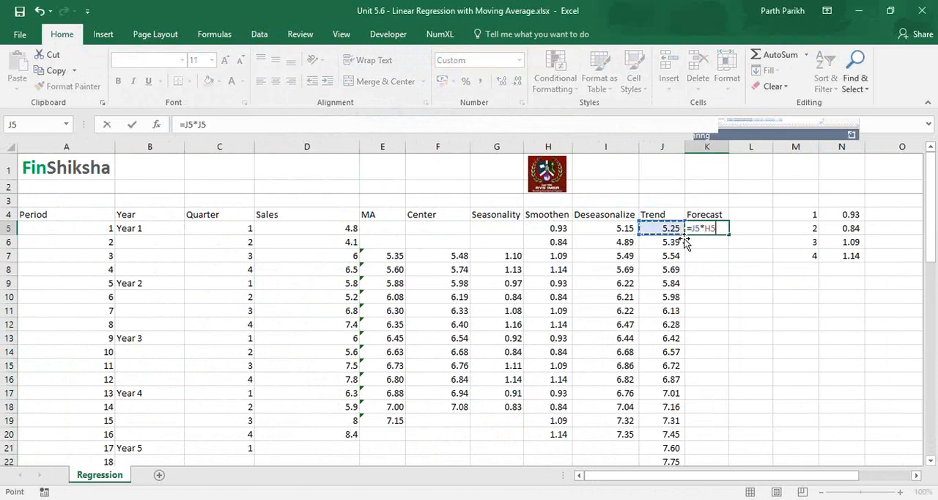
key("Return")
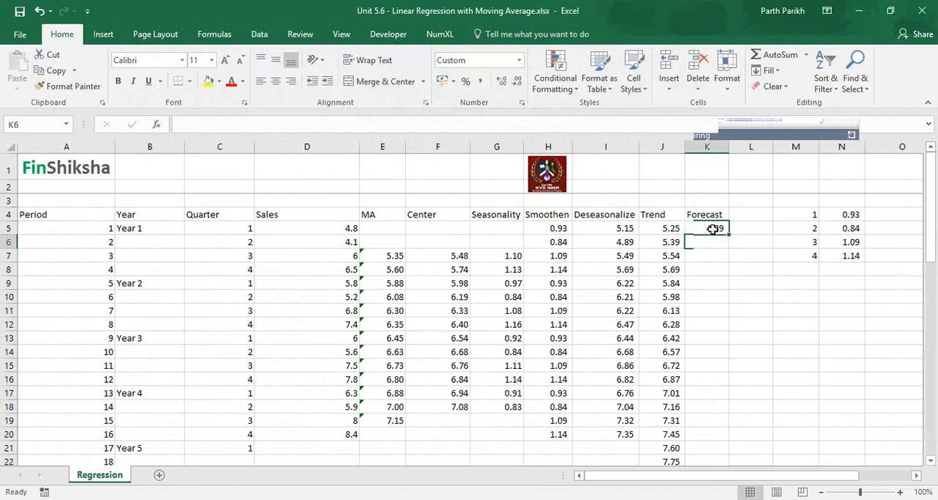
- Fill the Forecast formula down column K from K5 and compare the first two forecasts with actual sales in D5 and D6
left_click(713, 230)
key("Right")
key("Right")
key("Right")
key("Right")
key("Right")
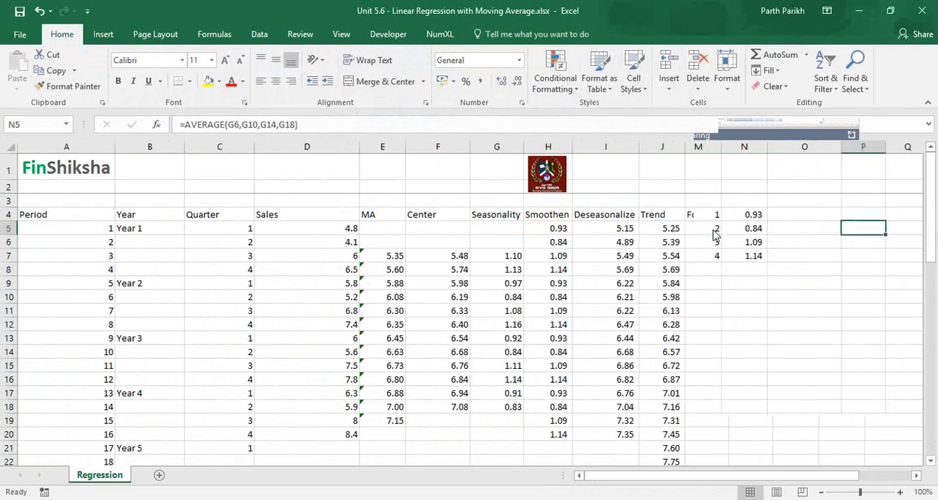
left_click(249, 228)
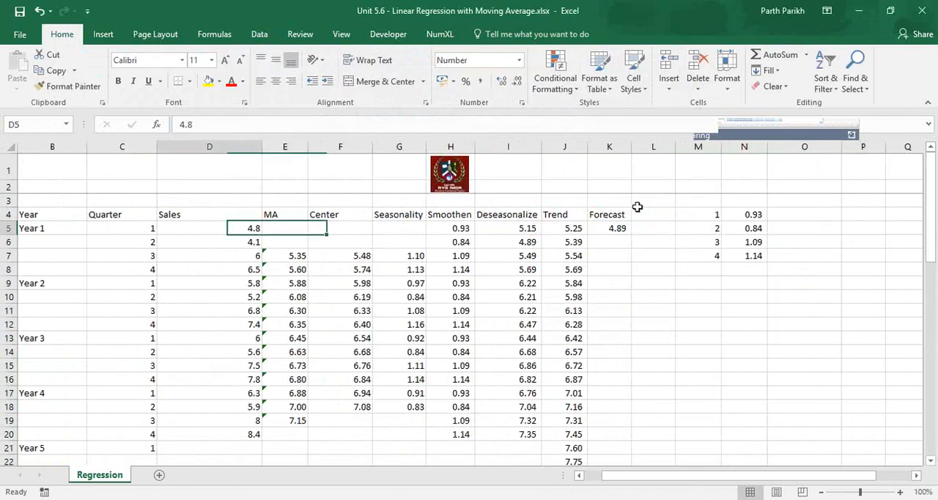
left_click(596, 229)
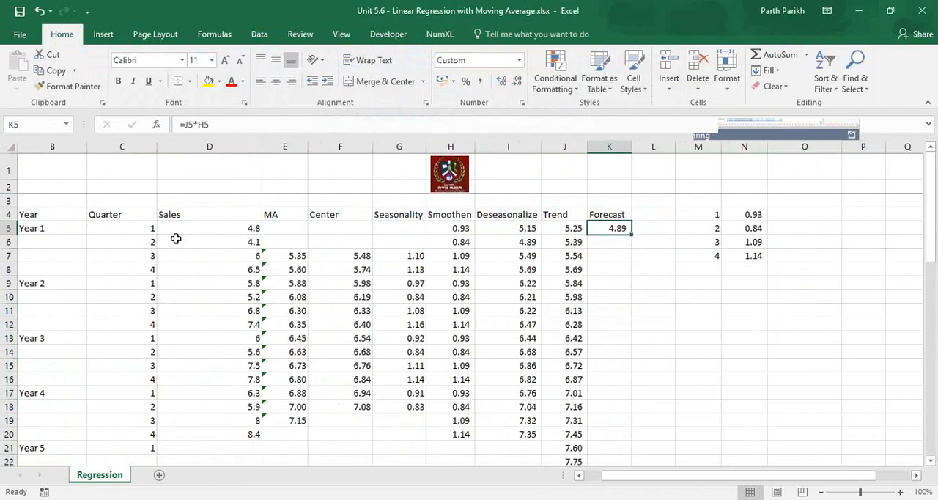
double_click(632, 235)
left_click(610, 241)
left_click(247, 241)
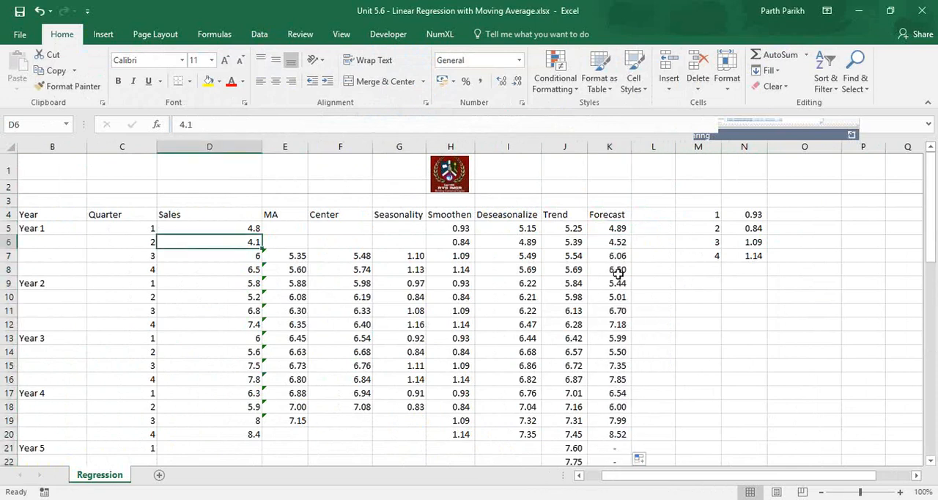
- Compare the forecasts in K7, K8 and K9 with the actual sales in the same rows of column D
left_click(605, 255)
left_click(238, 256)
left_click(247, 269)
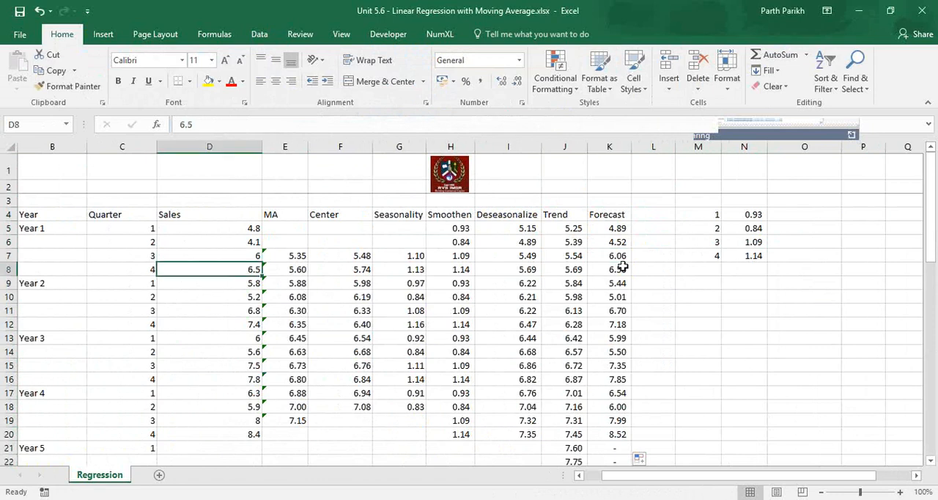
left_click(623, 268)
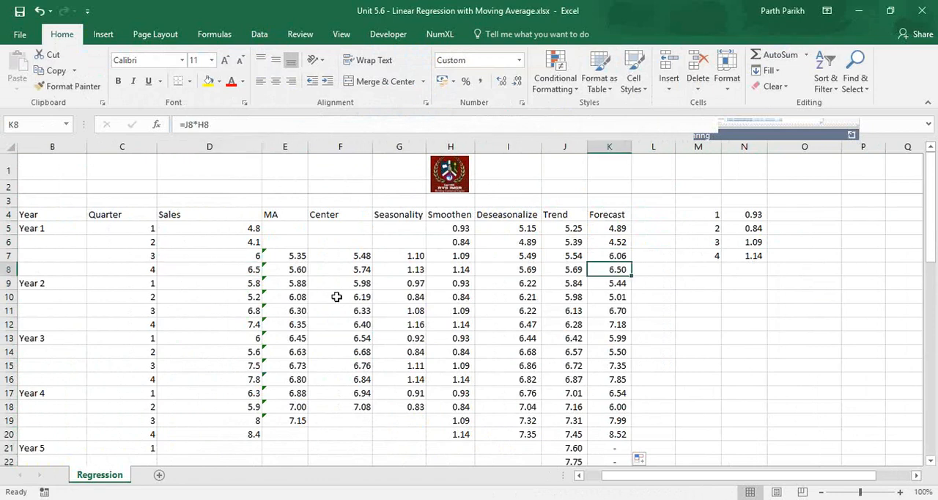
left_click(247, 283)
left_click(614, 283)
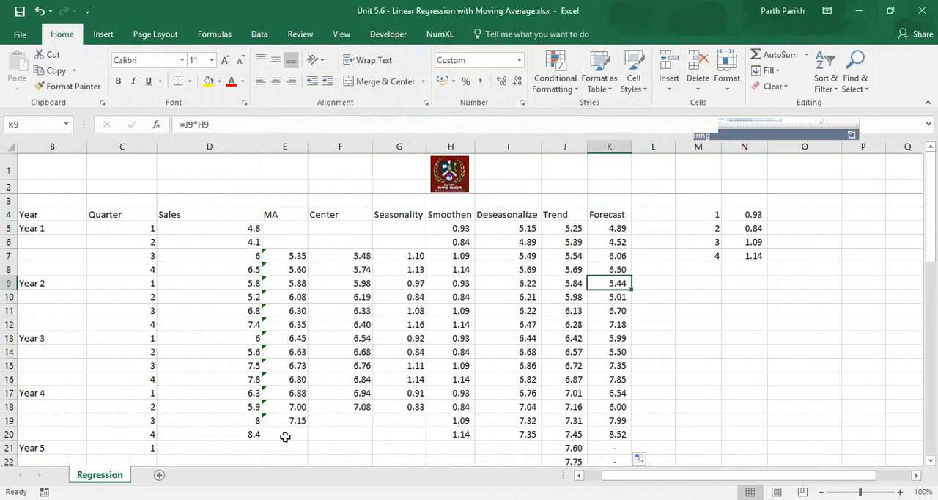
- Inspect the Year 5 forecast formula in K21 and trace row 21 for its missing smoothened seasonality input
left_click(239, 447)
key("Down")
key("Down")
key("Down")
key("Down")
key("Down")
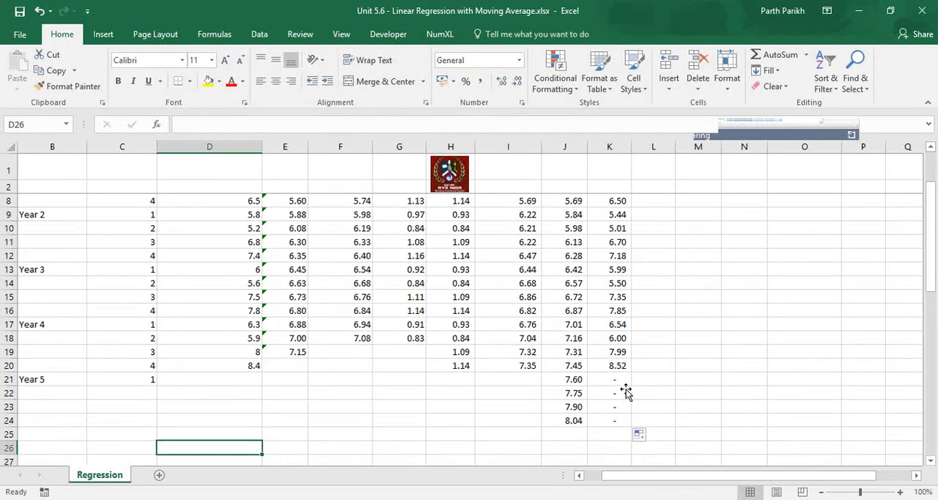
left_click(621, 368)
left_click(620, 378)
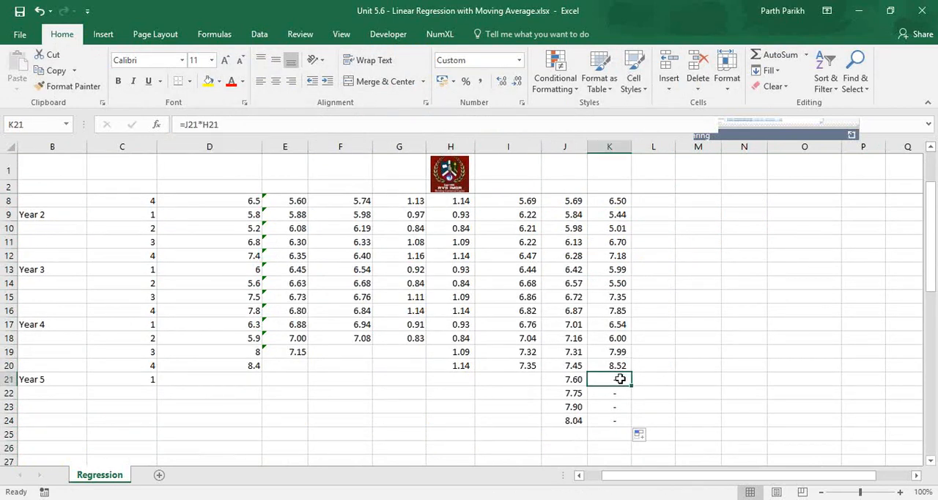
key("Left")
key("Left")
key("Left")
key("Left")
key("Left")
key("Left")
key("Left")
key("Left")
key("Left")
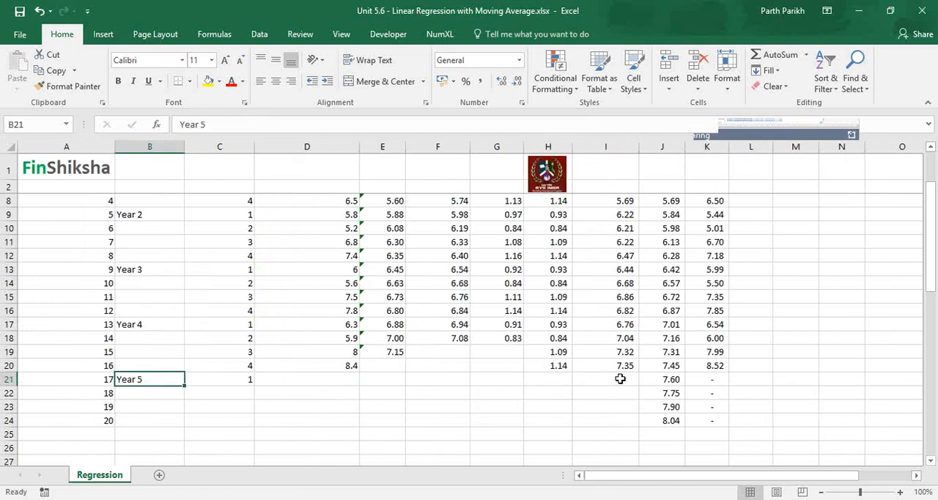
key("Right")
key("Right")
key("Right")
key("Right")
key("Right")
key("Right")
key("Right")
key("Right")
key("Right")
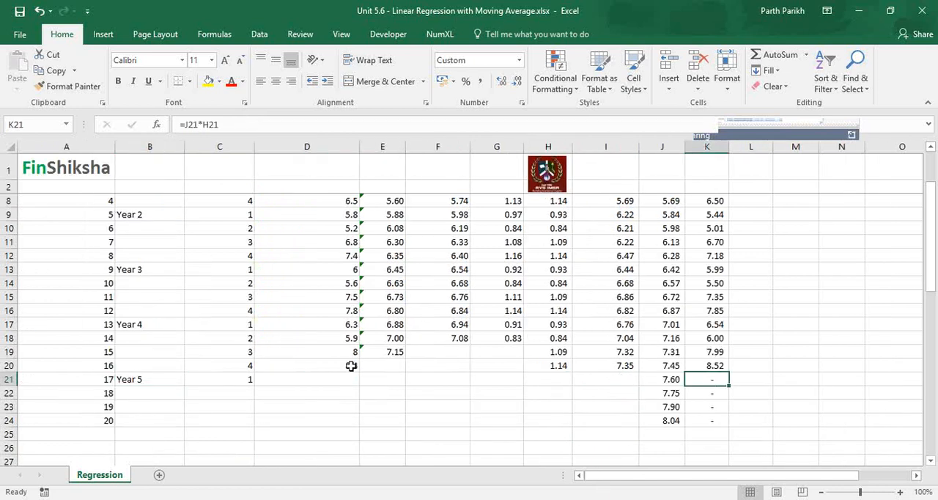
- Copy the Year 4 smoothened seasonality values in H17:H20 into the Year 5 rows H21:H24
left_click(563, 365)
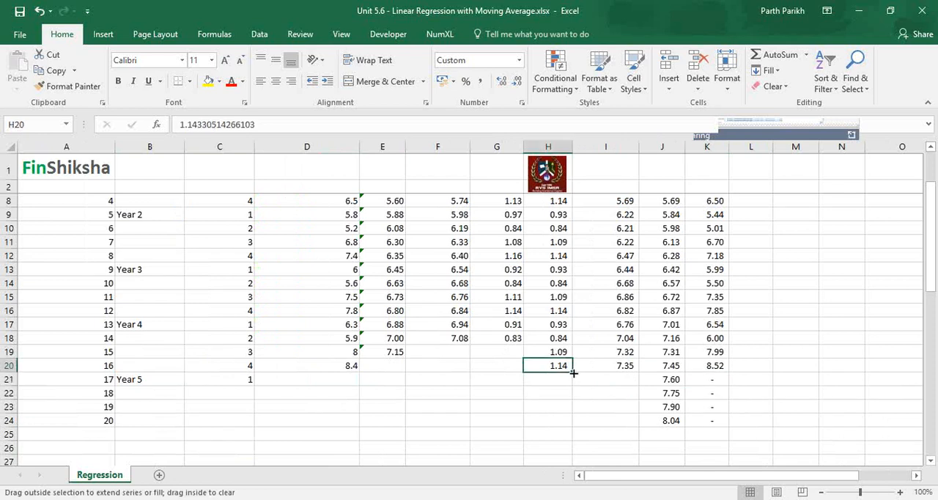
left_click_drag(559, 326, 559, 362)
key("ctrl+c")
key("ctrl+Down")
key("Down")
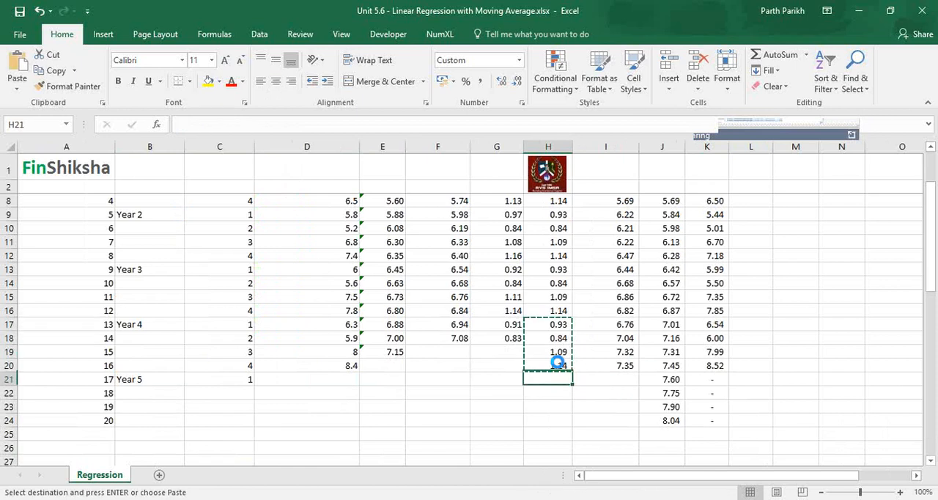
key("ctrl+v")
key("Escape")
- Check the Year 5 quarterly forecasts in column K, starting from K21, against the preceding quarter in K20
key("Right")
key("Right")
key("Right")
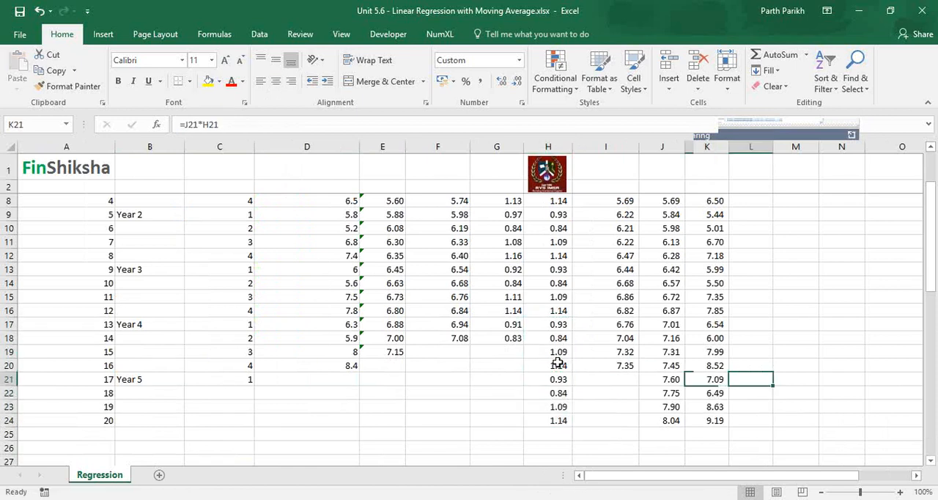
key("Up")
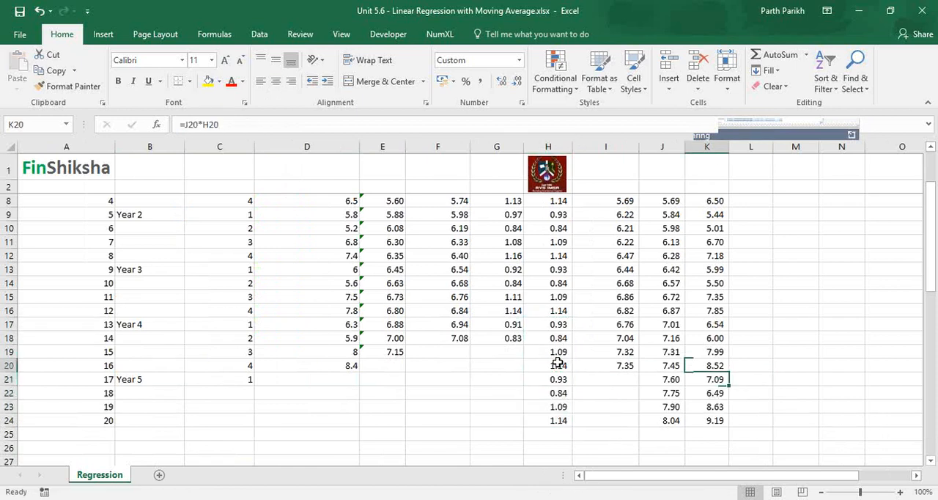
key("Down")
key("Down")
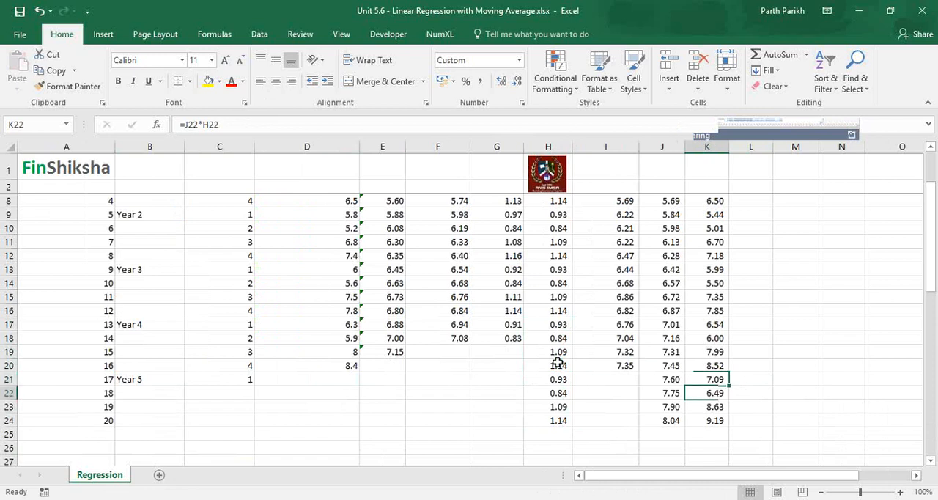
key("Down")
key("Down")
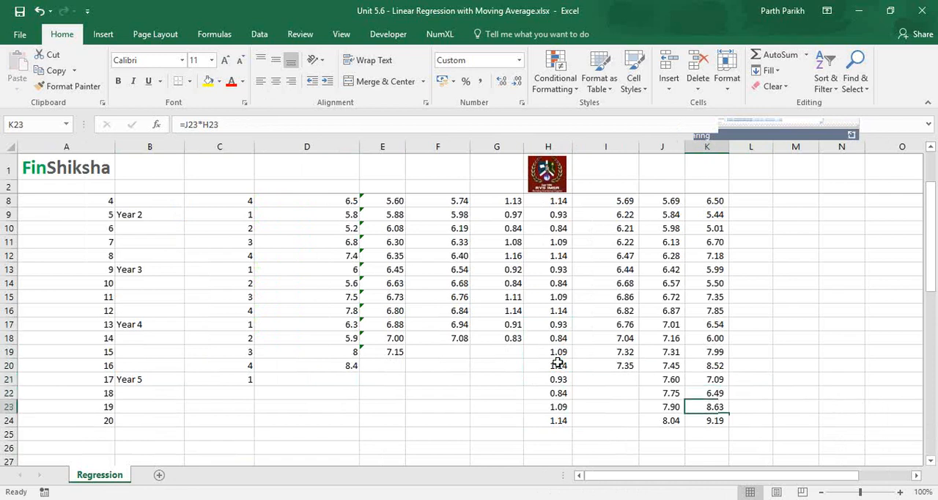
key("ctrl+Up")
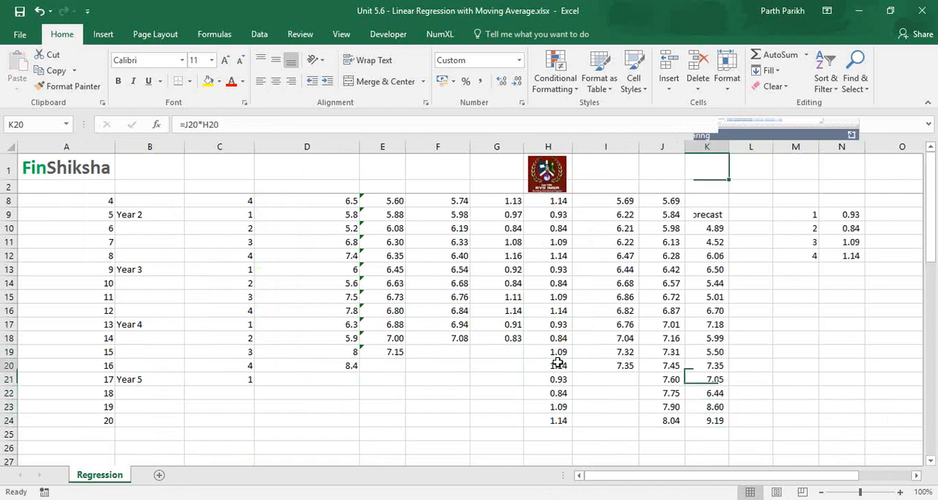
- Review the calculation columns in row 5 from MA through Seasonality, Smoothen and Deseasonalize to the Trend formula
key("Right")
key("Right")
key("Right")
key("Right")
key("Right")
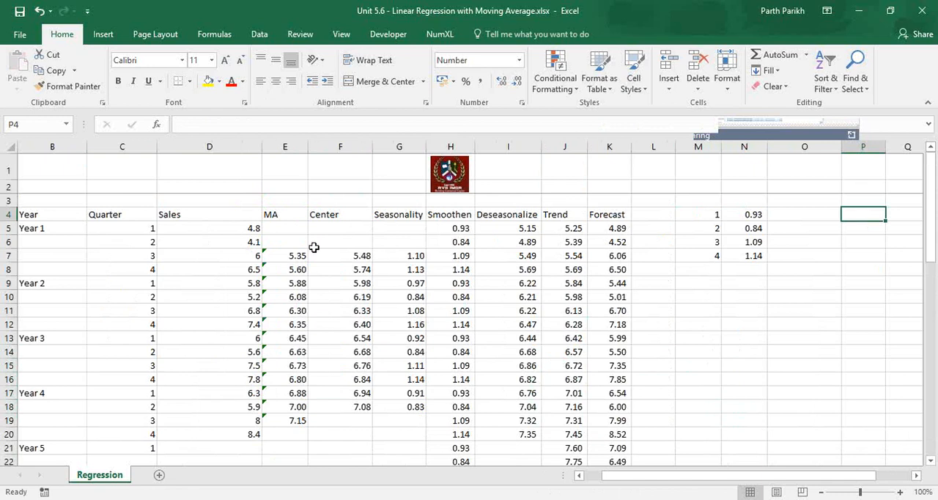
left_click(278, 223)
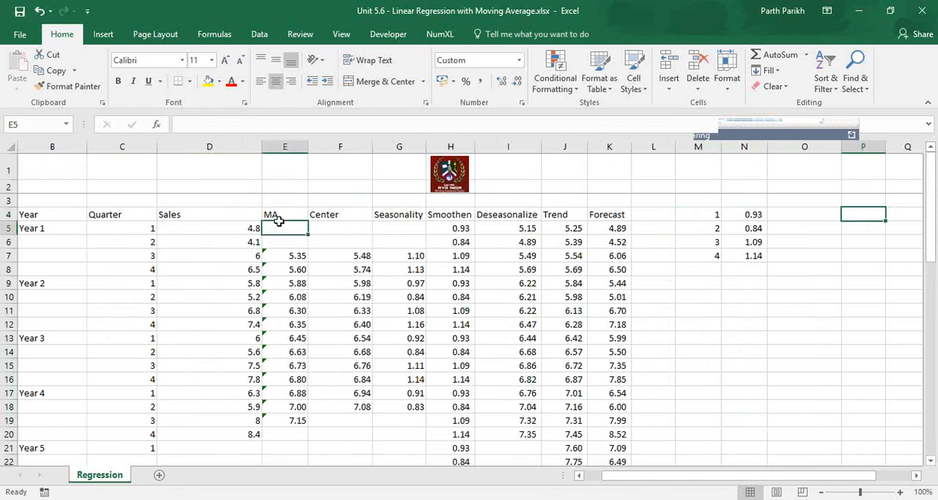
key("Right")
key("Right")
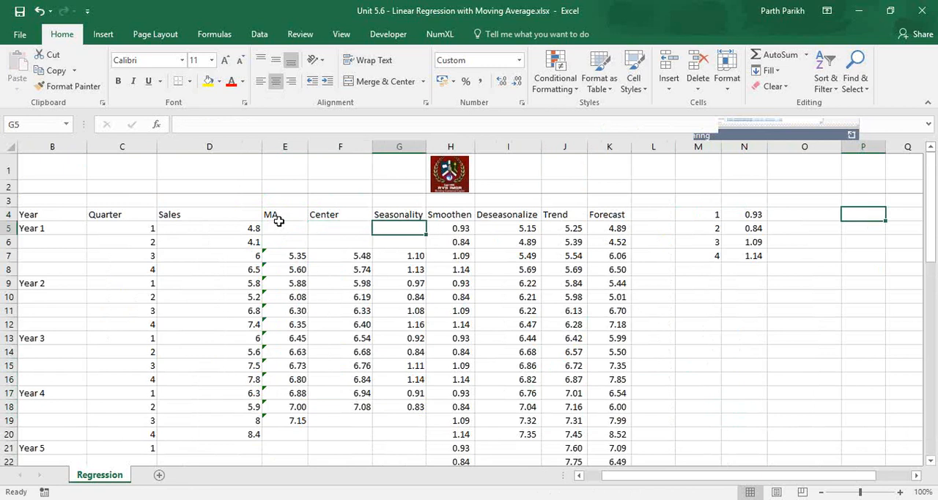
key("Right")
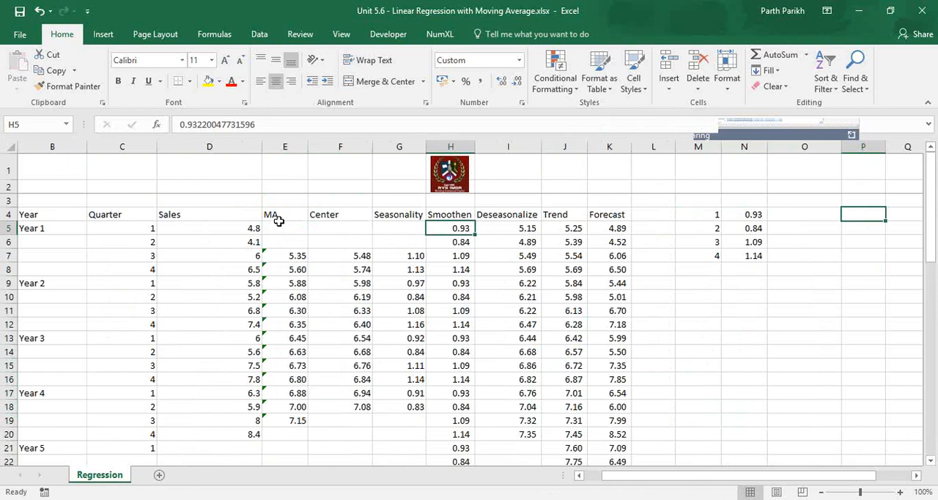
key("Right")
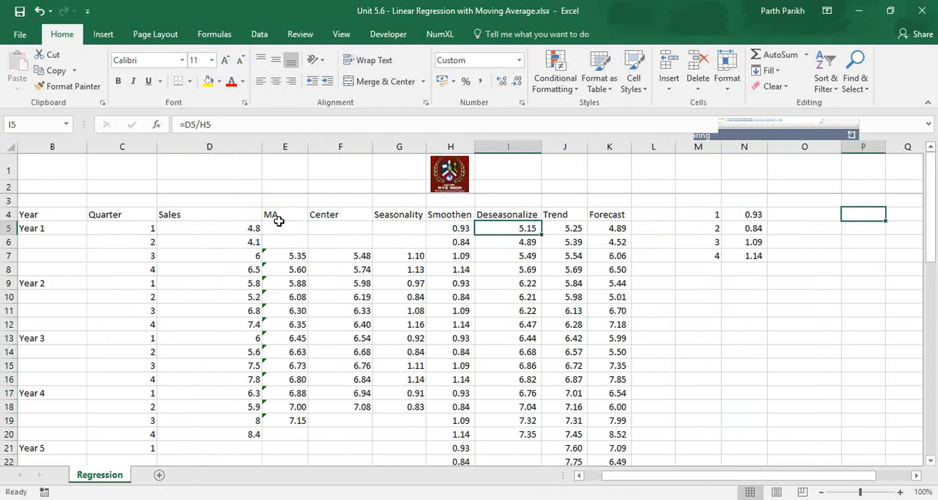
key("Right")
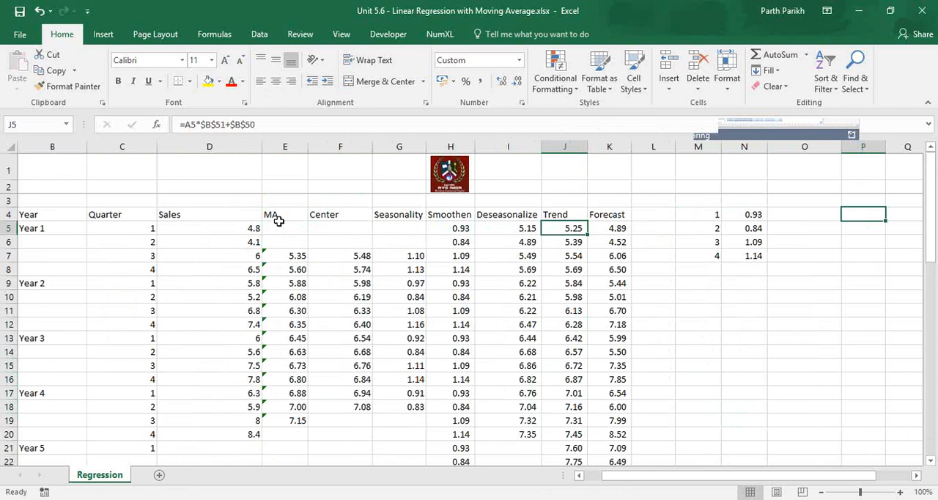
- Examine the Trend and Deseasonalize columns down to the Year 5 rows
key("Down")
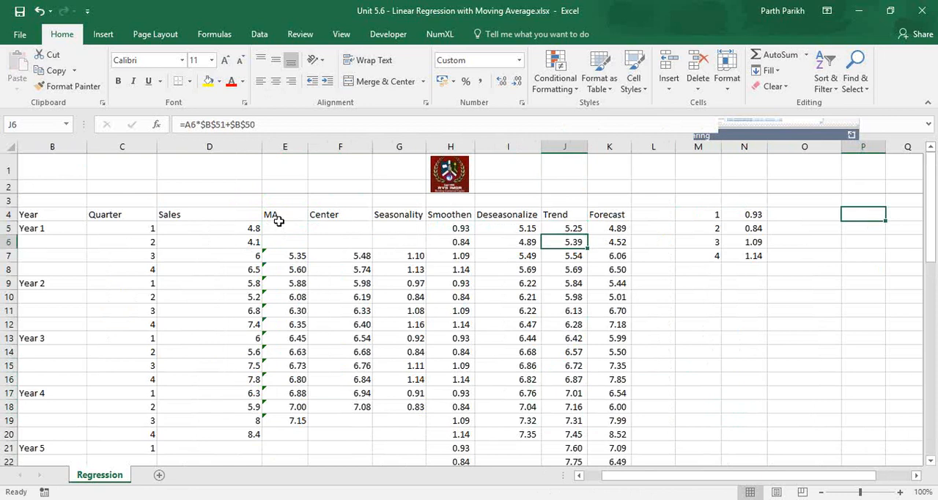
key("Down")
key("Down")
key("Down")
key("Down")
key("Down")
- Highlight the Year 5 forecast cells K21:K24 with a yellow fill
key("Down")
key("Down")
key("Down")
key("Down")
key("Down")
key("Down")
key("Down")
key("Down")
key("Down")
key("Down")
key("Down")
key("Down")
key("Down")
key("Down")
key("Down")
key("Down")
key("Left")
key("Up")
key("Up")
key("Up")
key("Up")
key("Up")
key("Up")
key("Up")
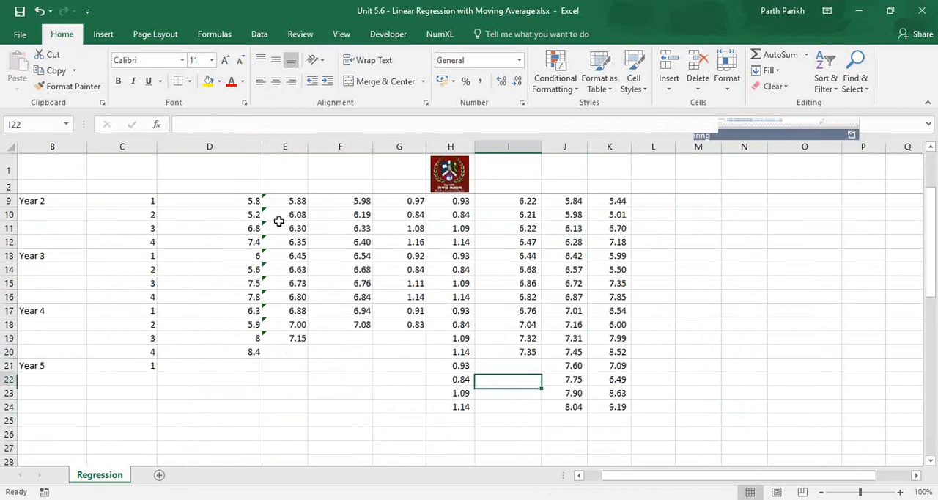
key("Down")
key("Right")
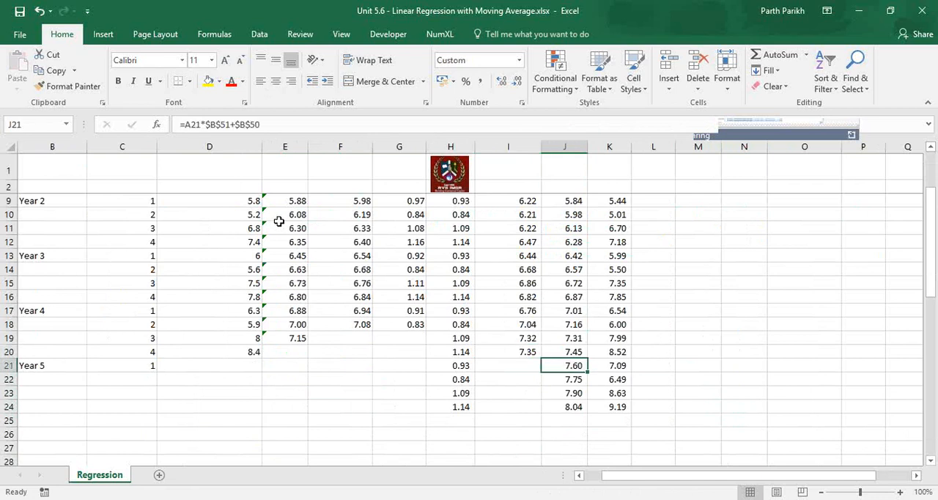
key("Right")
key("shift+Down")
key("shift+Down")
key("shift+Down")
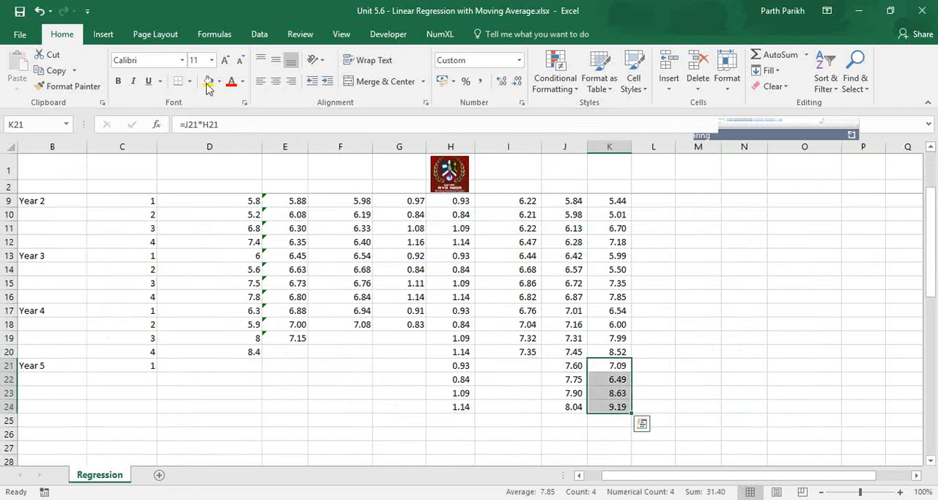
left_click(207, 82)
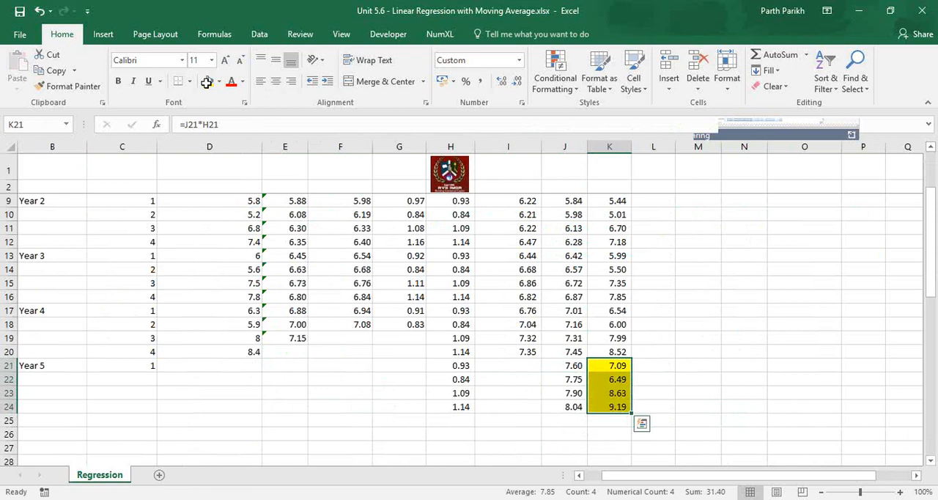
- Return to the start of the sheet and review the forecast table from the Period column onward
key("Left")
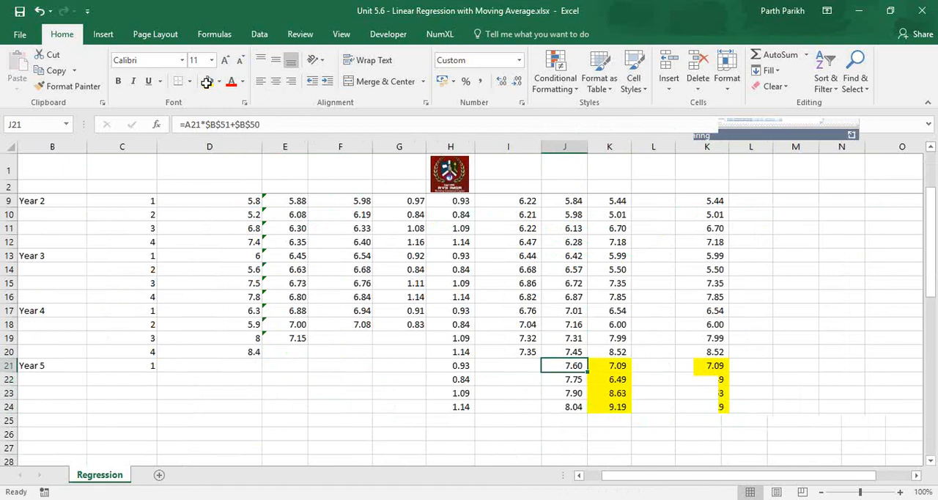
key("Home")
key("Up")
key("Up")
key("Up")
key("Up")
key("Up")
key("Up")
key("Up")
key("Up")
key("Up")
key("Up")
key("Up")
key("Up")
key("Up")
key("Up")
key("Up")
key("Up")
key("Up")
key("Up")
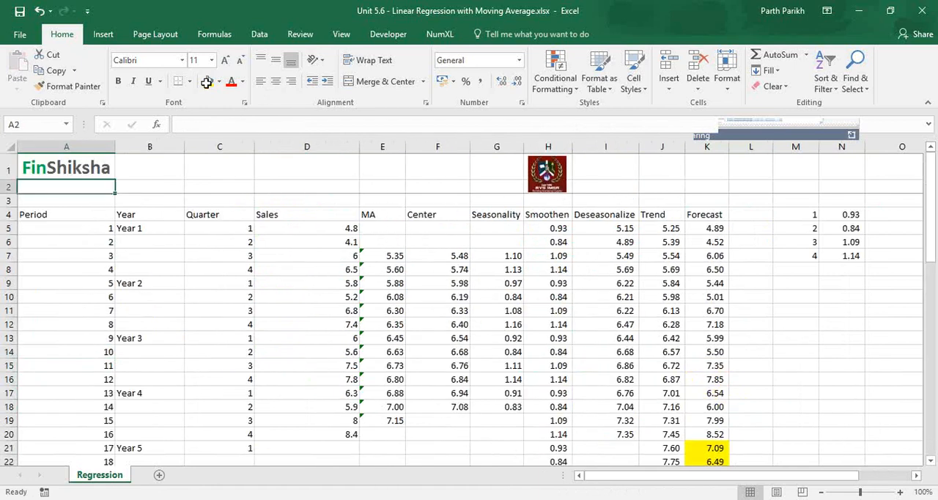